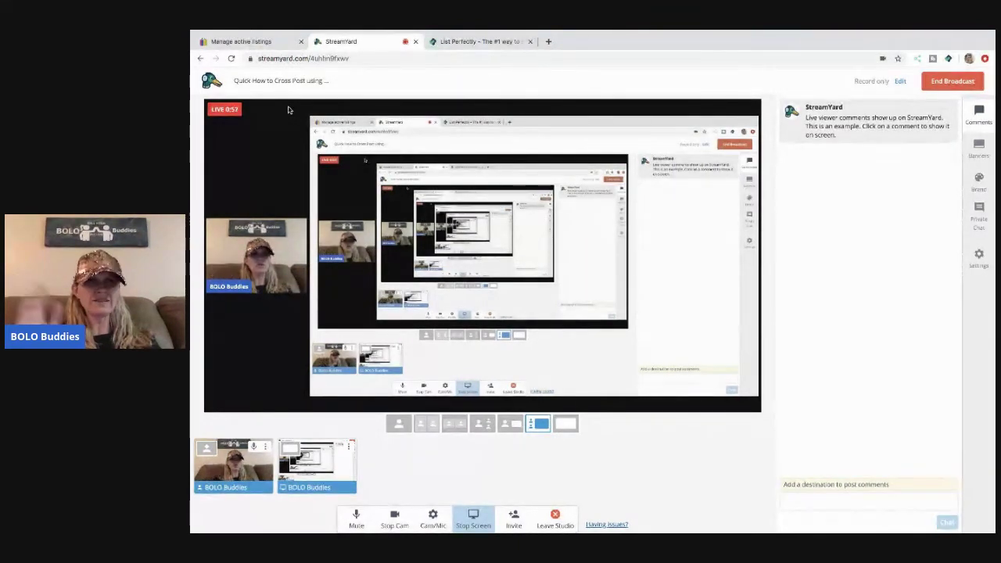
- Review the cats meow active listings, then open the Metamora Grist Mill custom label editor
{"action": "left_click", "coordinate": [246, 41]}
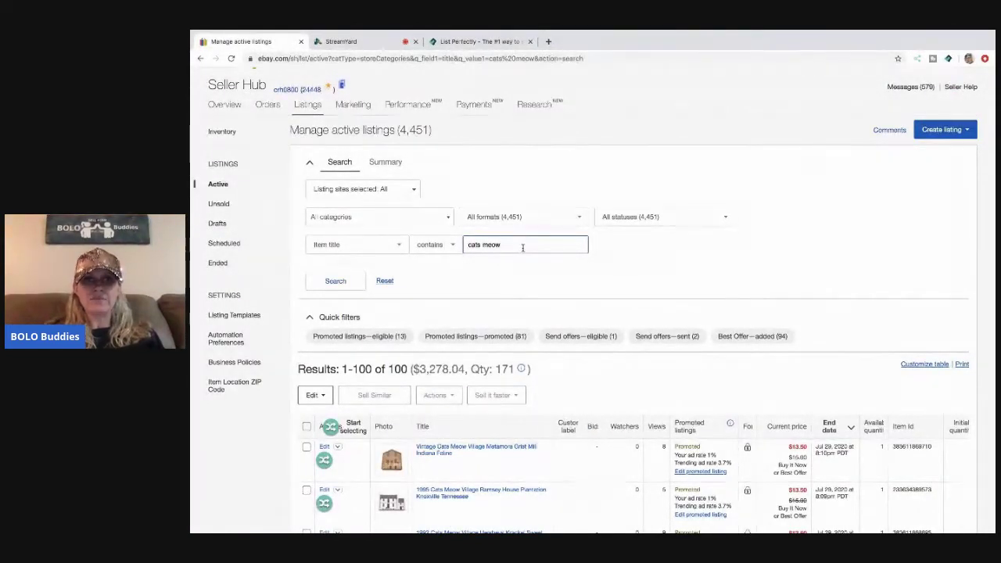
{"action": "scroll", "coordinate": [523, 248], "scroll_direction": "down", "scroll_amount": 2}
{"action": "scroll", "coordinate": [522, 250], "scroll_direction": "down", "scroll_amount": 10}
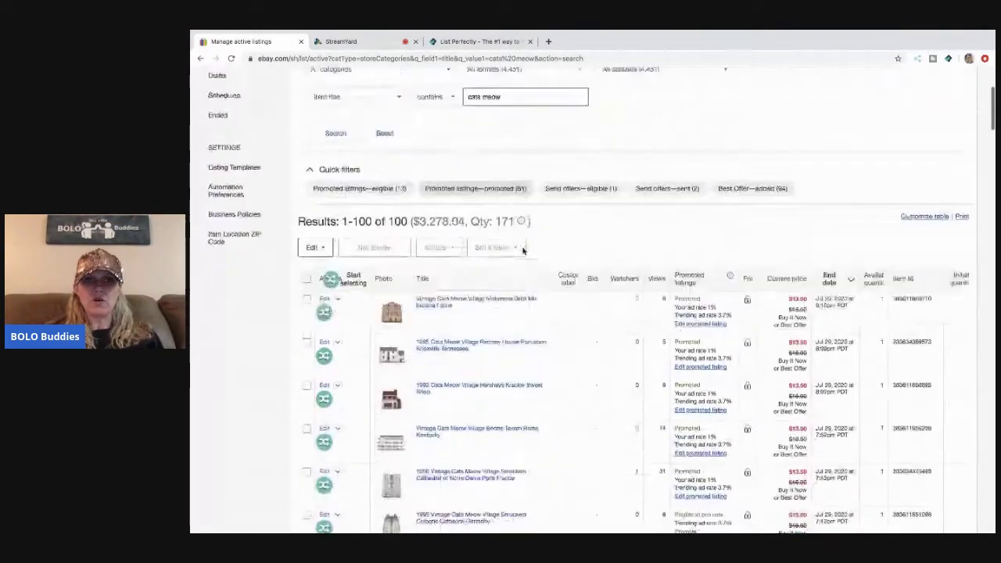
{"action": "scroll", "coordinate": [523, 251], "scroll_direction": "down", "scroll_amount": 8}
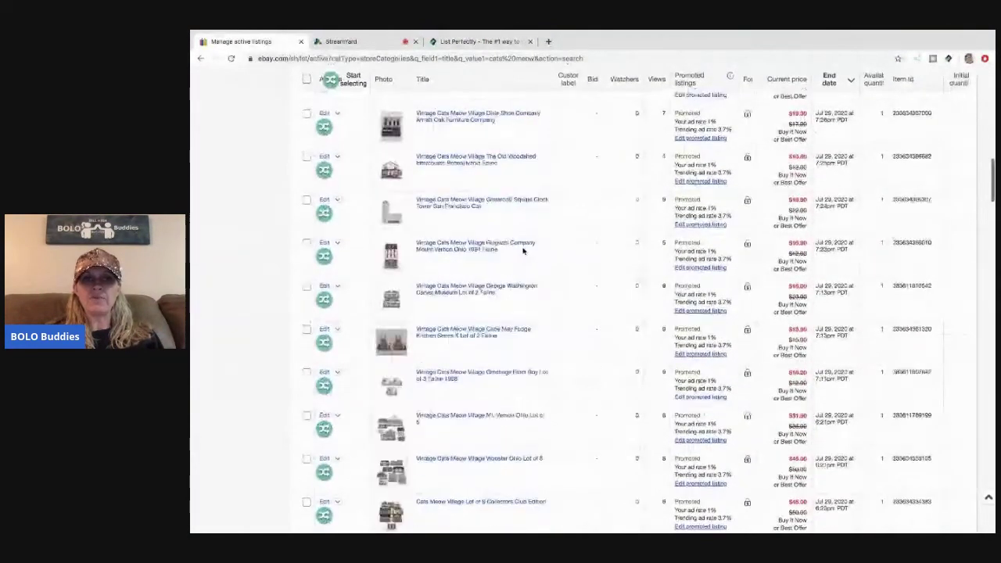
{"action": "scroll", "coordinate": [524, 250], "scroll_direction": "down", "scroll_amount": 8}
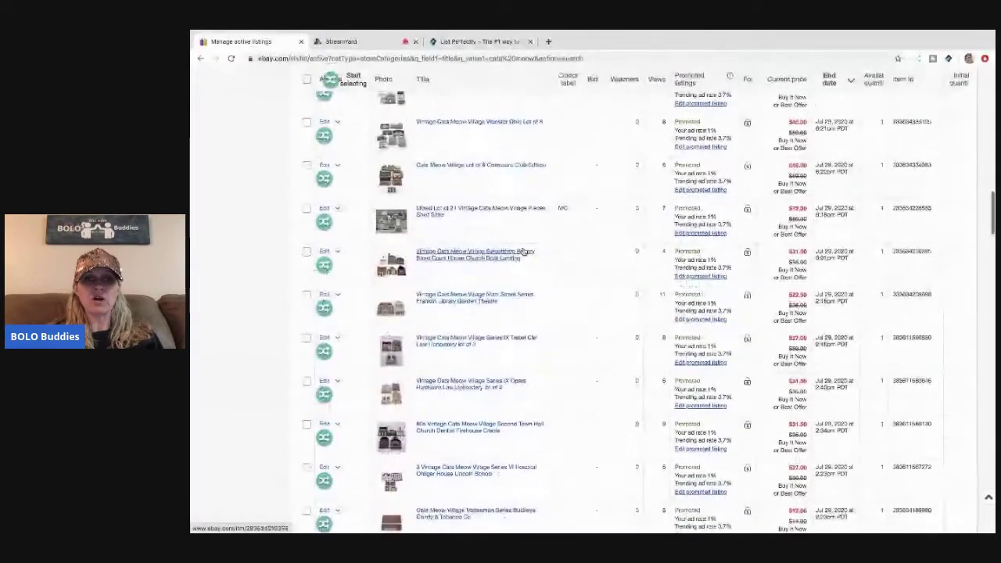
{"action": "scroll", "coordinate": [523, 250], "scroll_direction": "down", "scroll_amount": 8}
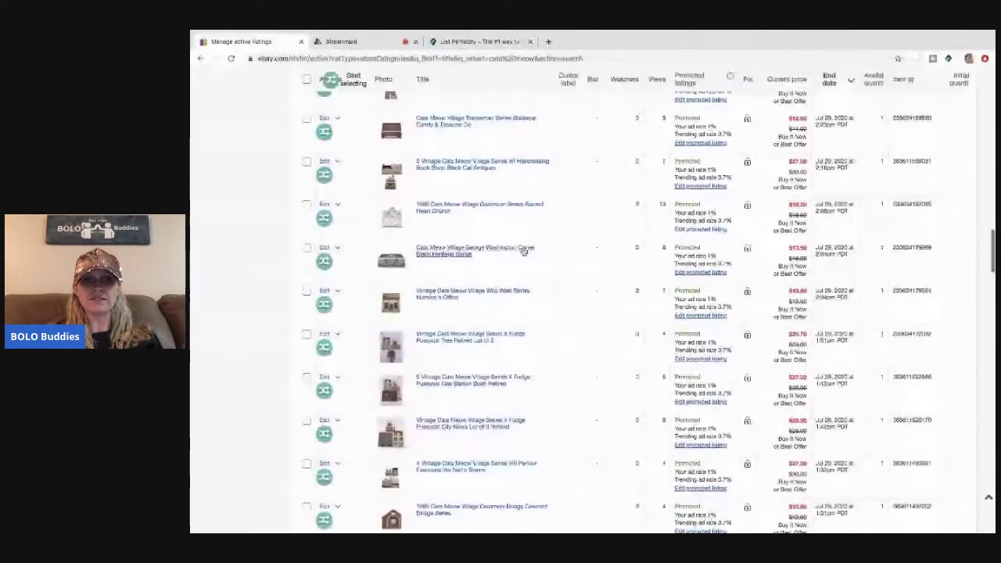
{"action": "scroll", "coordinate": [523, 251], "scroll_direction": "down", "scroll_amount": 10}
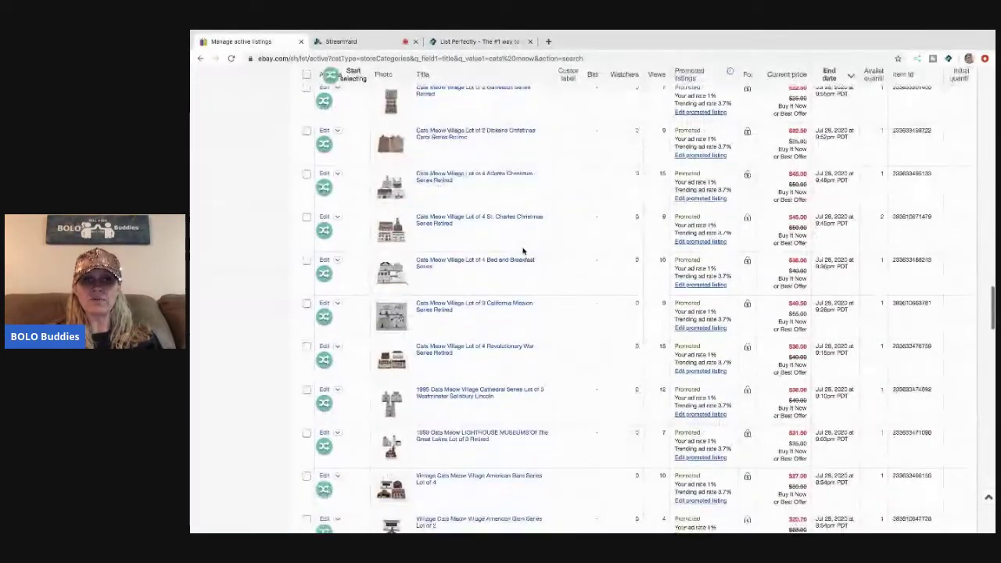
{"action": "scroll", "coordinate": [523, 251], "scroll_direction": "up", "scroll_amount": 10}
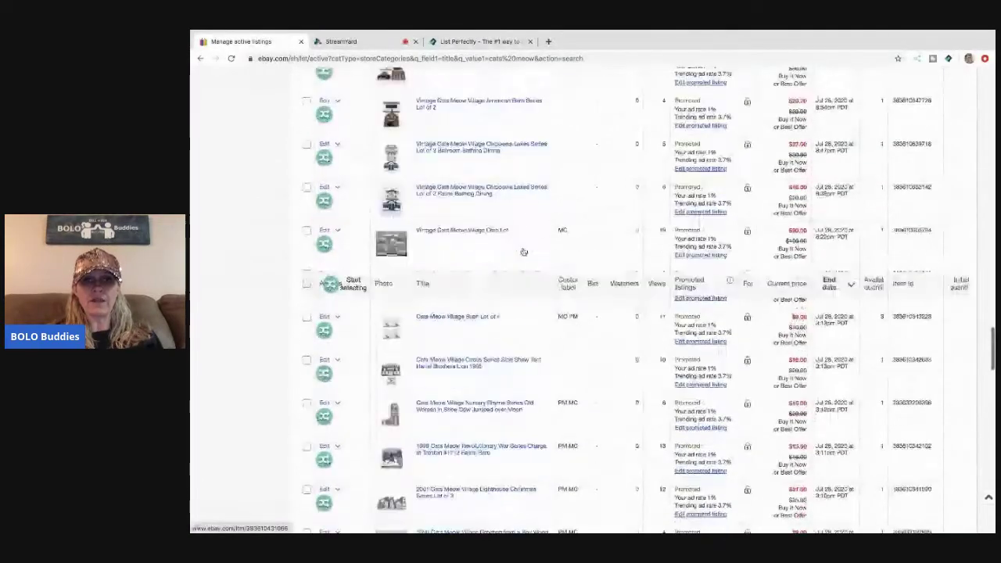
{"action": "scroll", "coordinate": [523, 251], "scroll_direction": "up", "scroll_amount": 10}
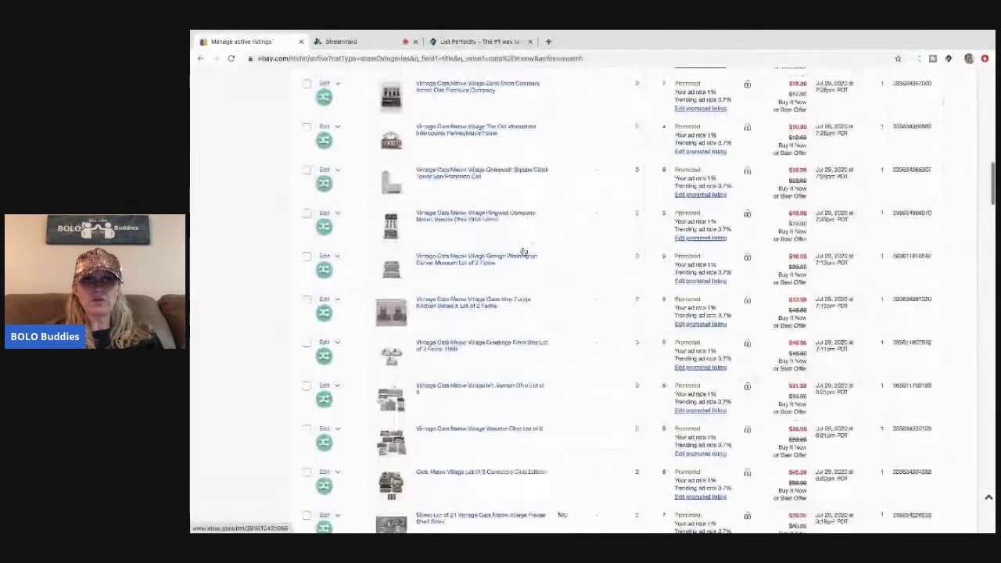
{"action": "scroll", "coordinate": [524, 251], "scroll_direction": "up", "scroll_amount": 10}
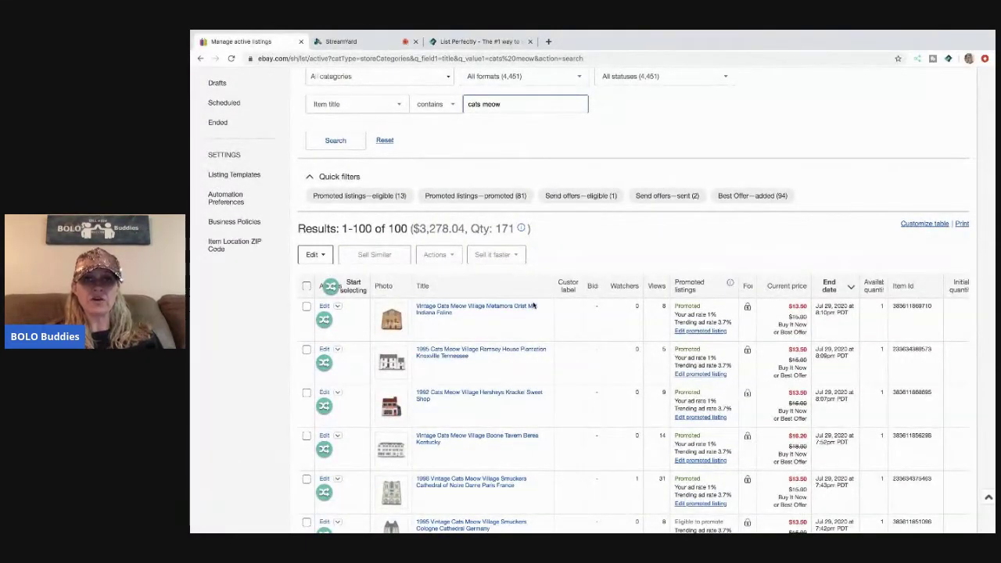
{"action": "left_click", "coordinate": [591, 307]}
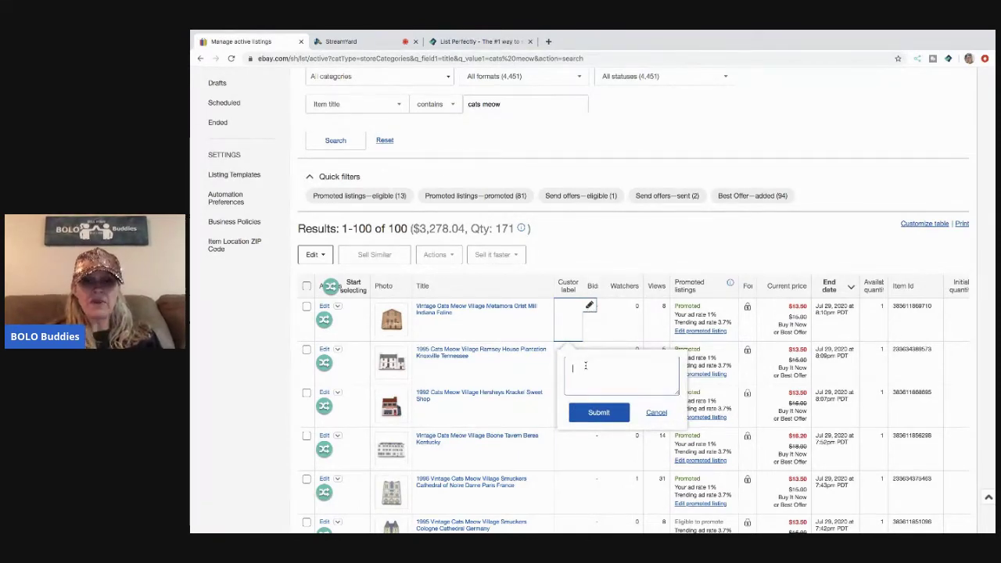
- Save 'MC PM' as the Metamora Grist Mill custom label, then check the StreamYard studio
{"action": "type", "text": "MC PM"}
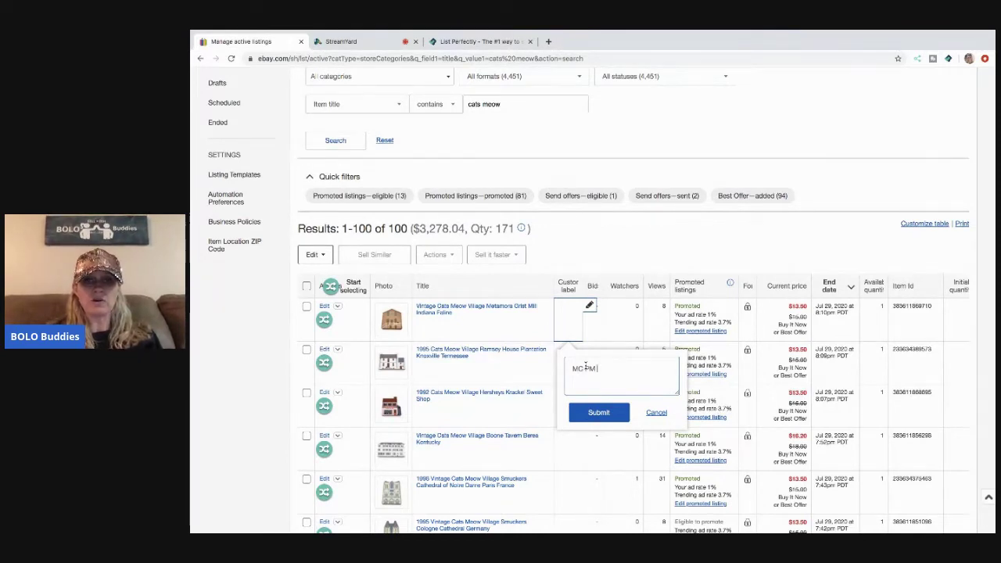
{"action": "left_click", "coordinate": [600, 413]}
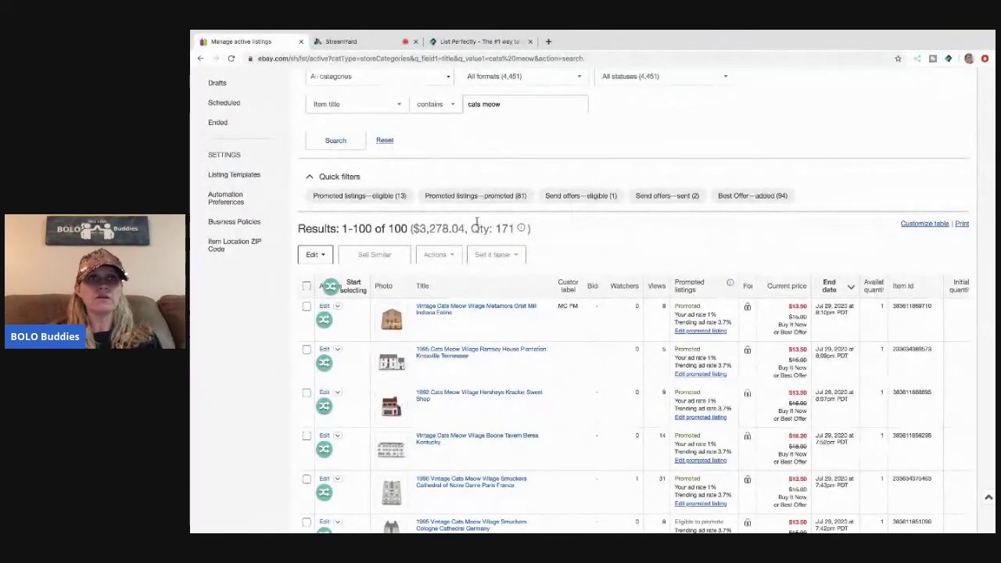
{"action": "left_click", "coordinate": [344, 41]}
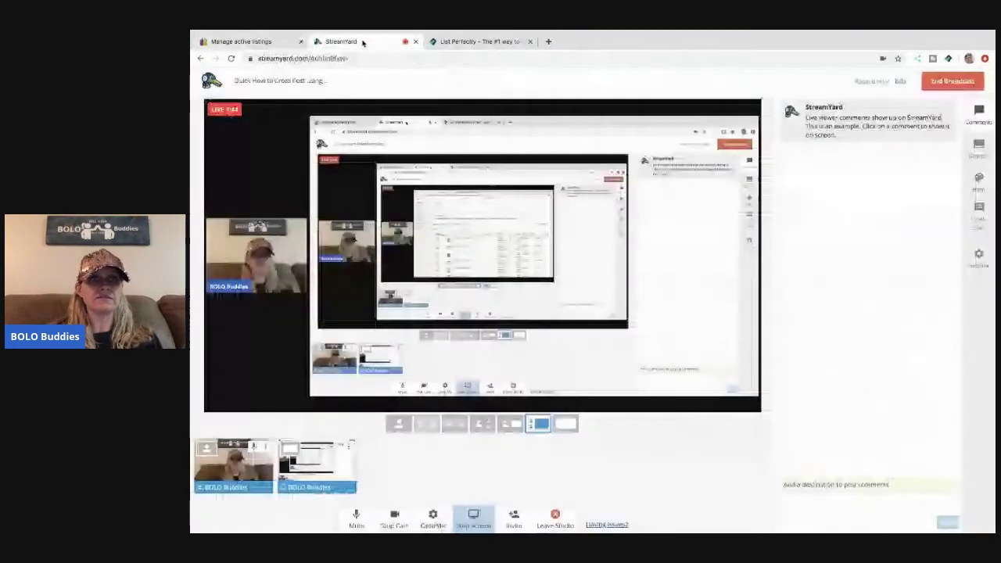
- Return to the cats meow active listings in eBay Seller Hub
{"action": "left_click", "coordinate": [245, 44]}
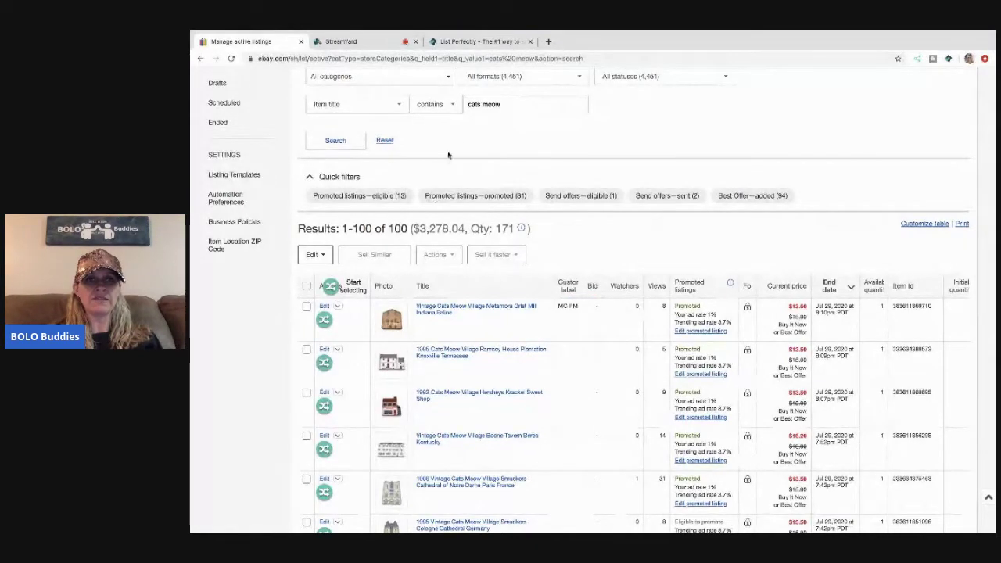
- Copy the Metamora Grist Mill listing to Mercari and Poshmark, then return to the eBay listings
{"action": "left_click", "coordinate": [324, 321]}
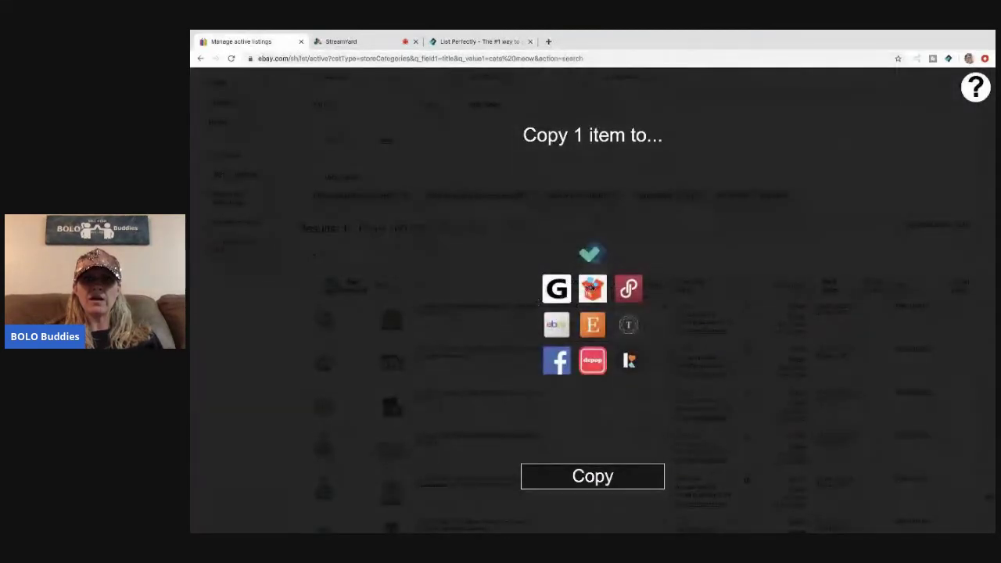
{"action": "left_click", "coordinate": [592, 291]}
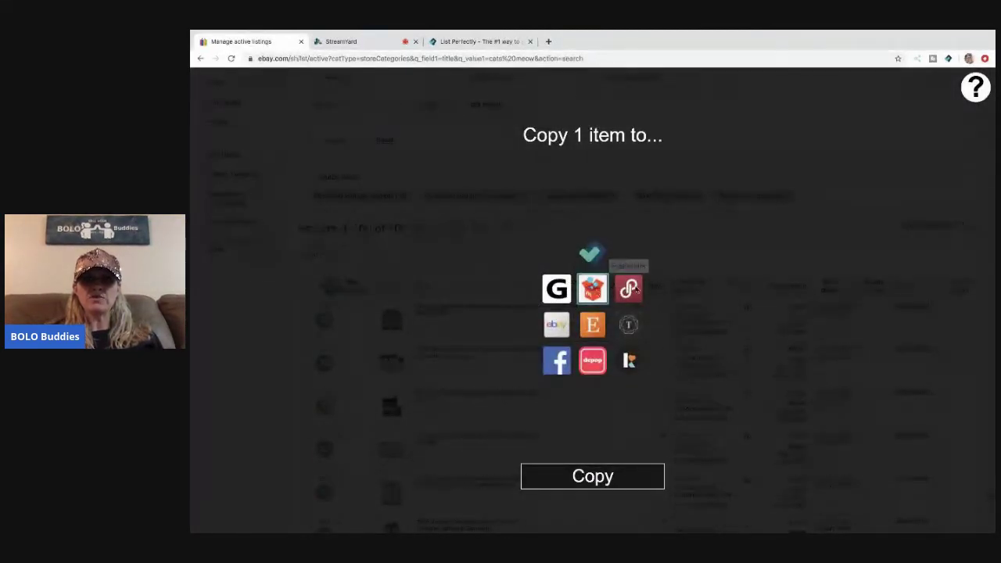
{"action": "left_click", "coordinate": [630, 290]}
{"action": "left_click", "coordinate": [594, 476]}
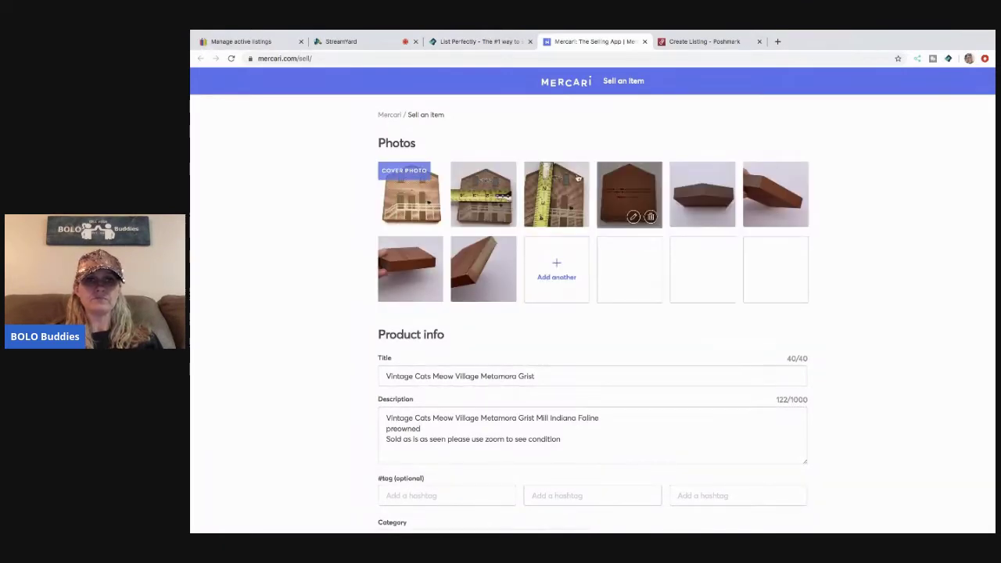
{"action": "left_click", "coordinate": [250, 41]}
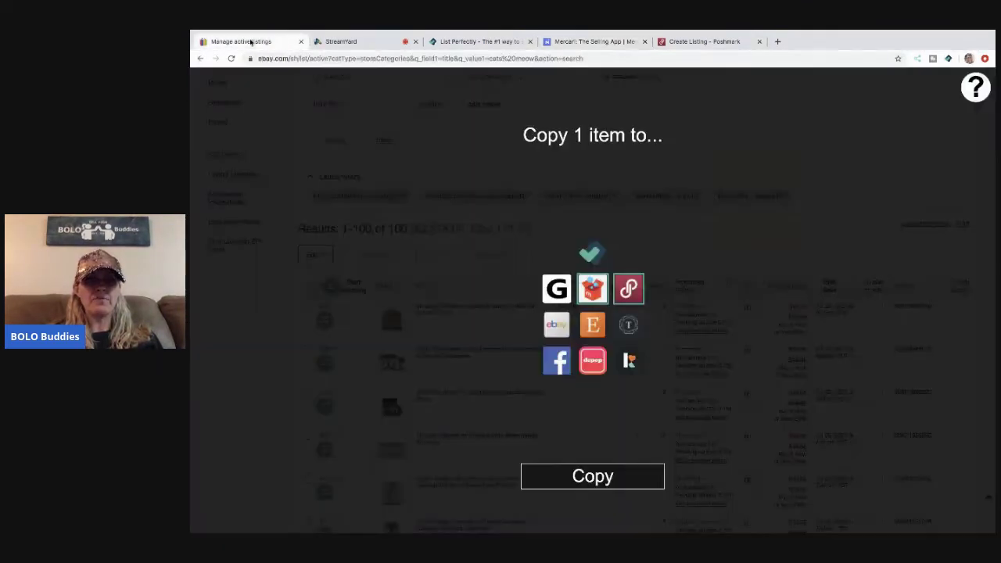
{"action": "left_click", "coordinate": [264, 345]}
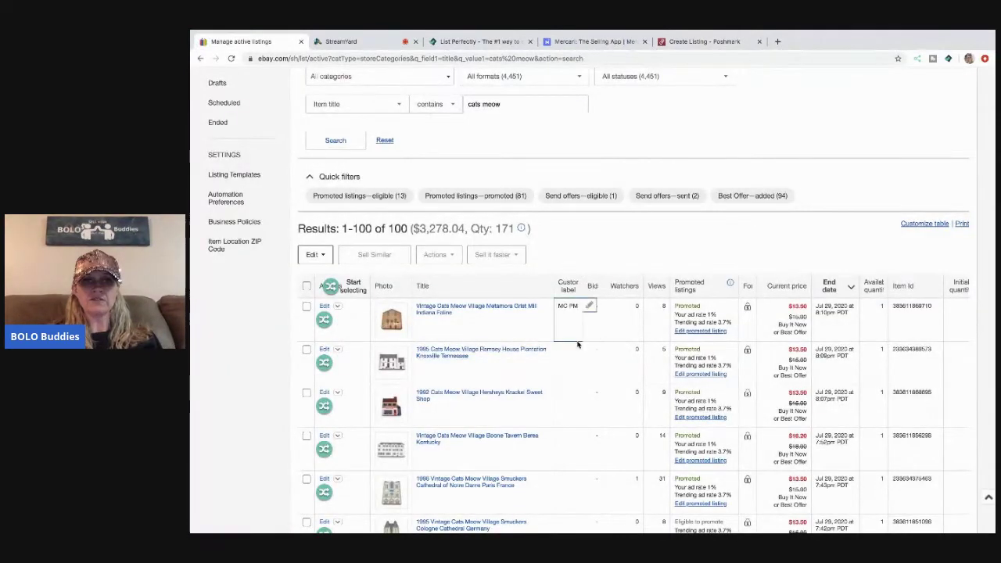
- Label the Ramsey House Plantation listing 'PM MC' and copy it to Mercari and Poshmark
{"action": "left_click", "coordinate": [590, 349]}
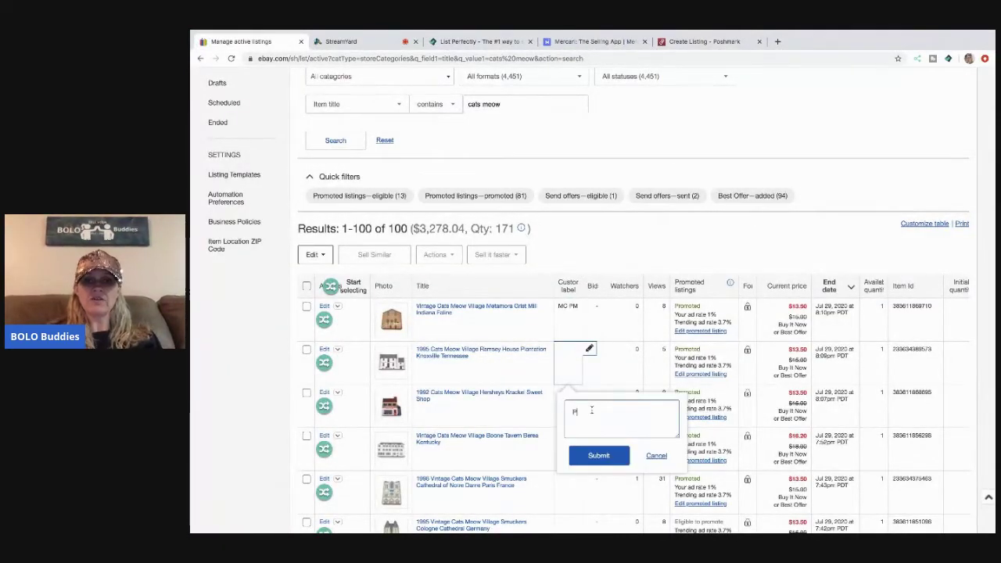
{"action": "left_click", "coordinate": [602, 457]}
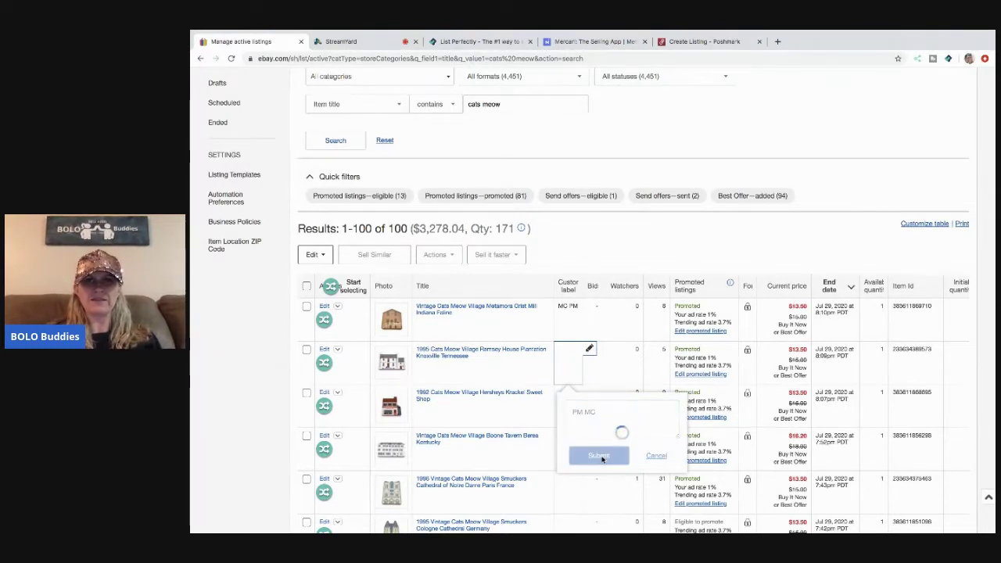
{"action": "left_click", "coordinate": [324, 365]}
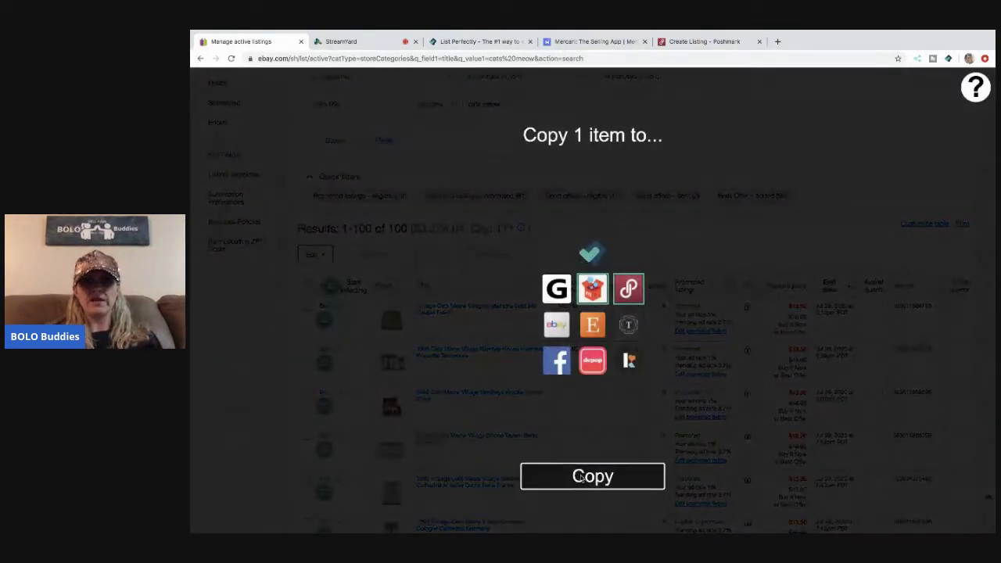
{"action": "left_click", "coordinate": [581, 479]}
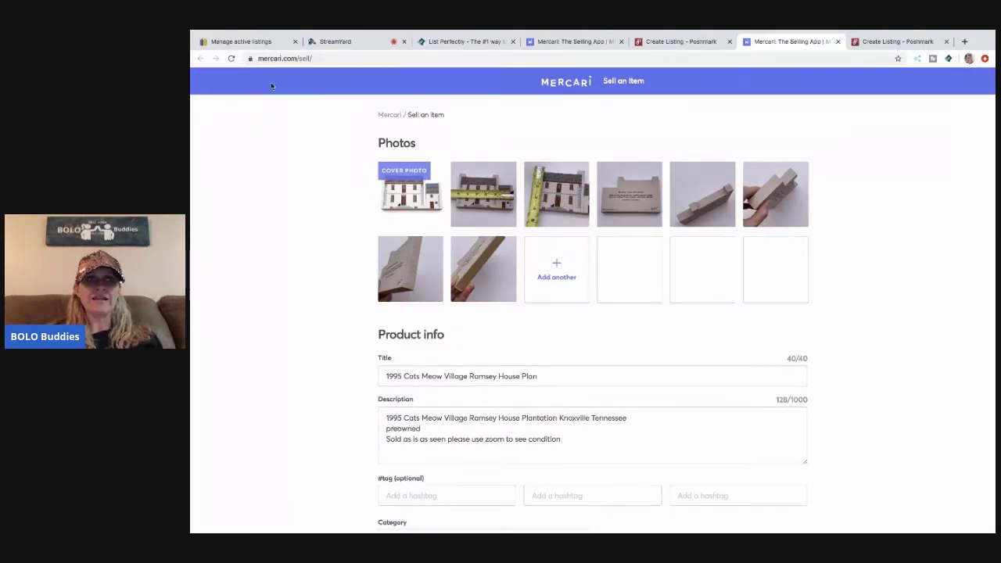
{"action": "left_click", "coordinate": [251, 43]}
- Give the third listing, Hersheys Krackel Sweet Shop, the custom label 'PM MC'
{"action": "left_click", "coordinate": [252, 299]}
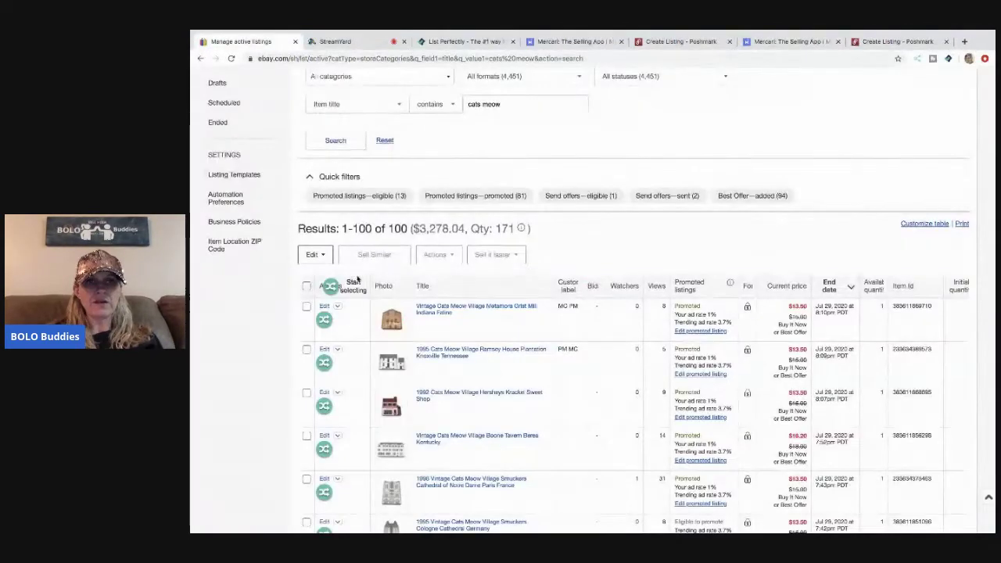
{"action": "scroll", "coordinate": [358, 279], "scroll_direction": "down", "scroll_amount": 1}
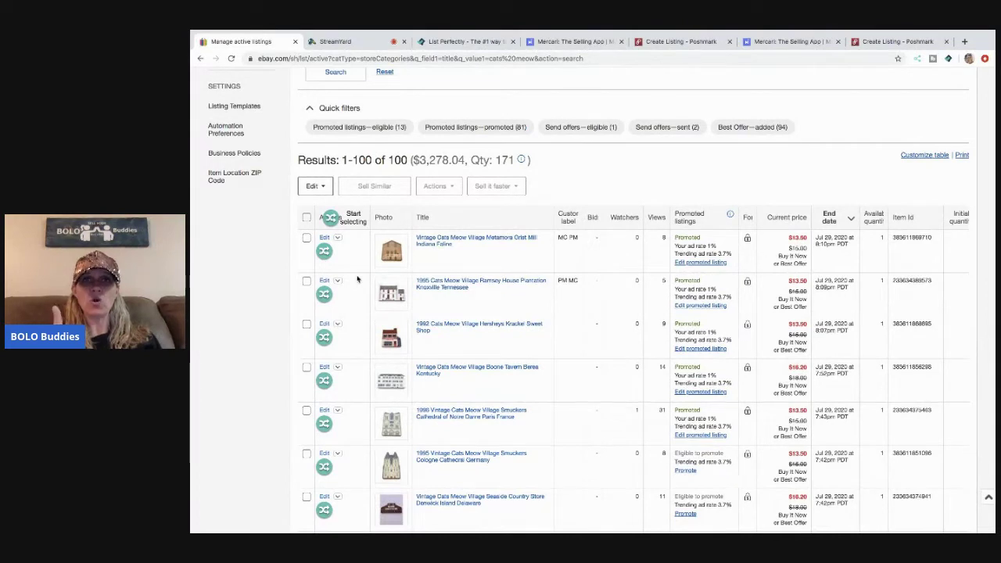
{"action": "left_click", "coordinate": [331, 219]}
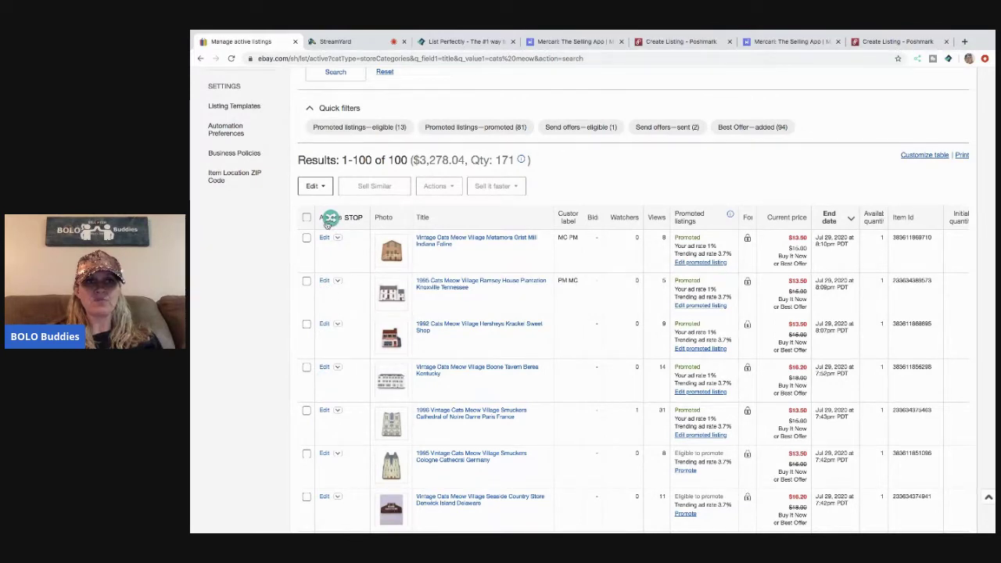
{"action": "left_click", "coordinate": [331, 218]}
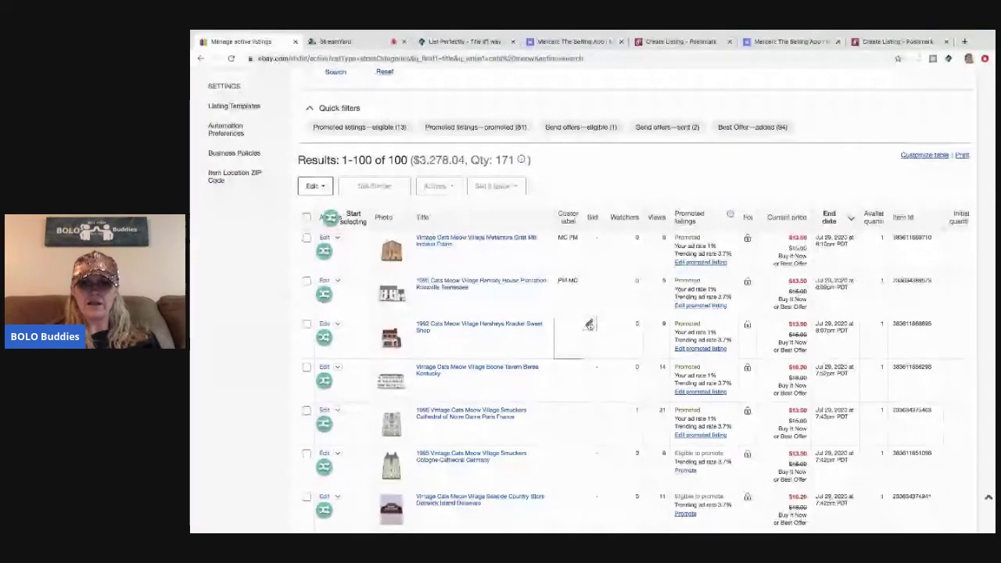
{"action": "left_click", "coordinate": [590, 323]}
{"action": "type", "text": "PM MC"}
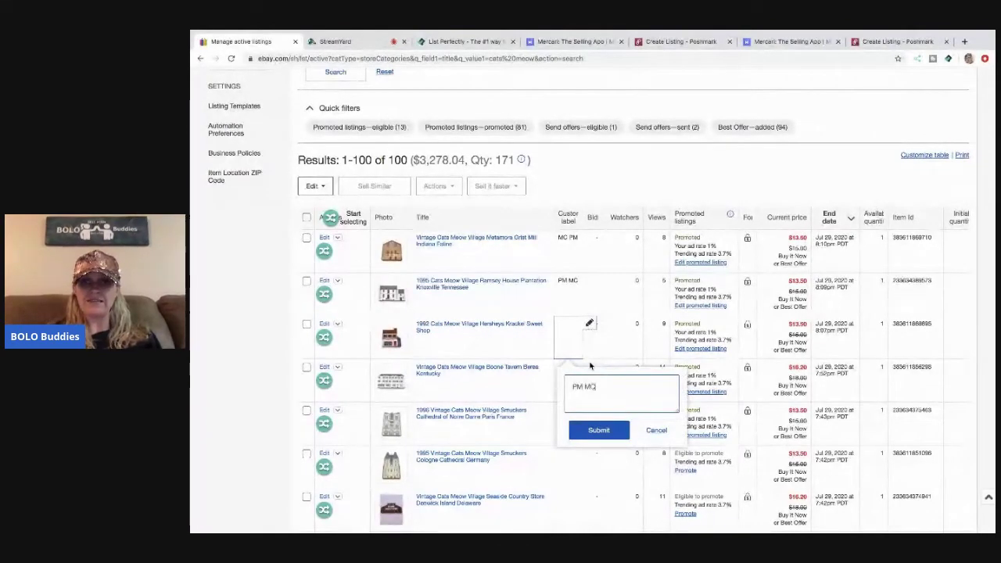
{"action": "left_click", "coordinate": [614, 435]}
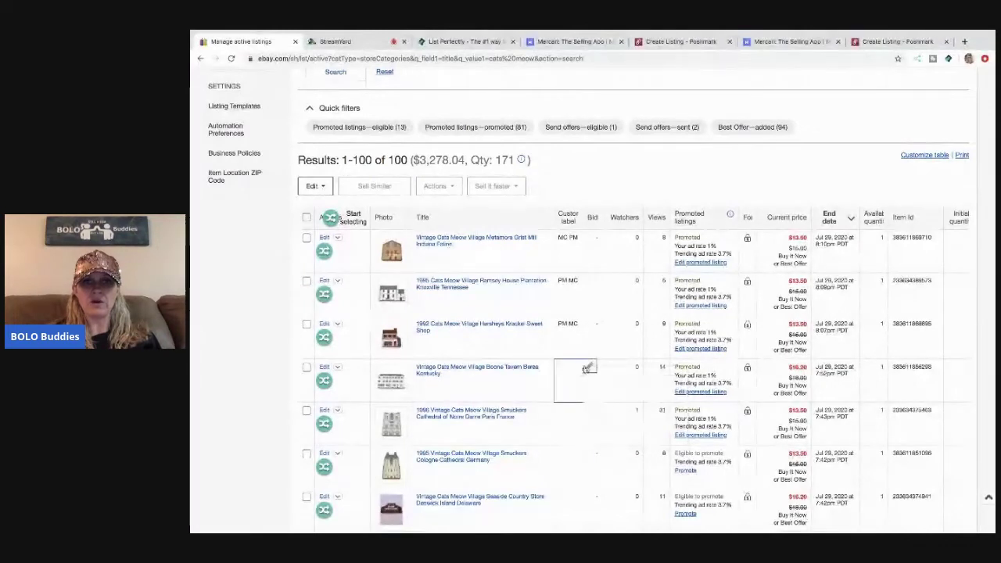
- Label the Boone Tavern and Notre Dame Cathedral listings 'PM MC' as well
{"action": "left_click", "coordinate": [587, 369]}
{"action": "type", "text": "PM MC"}
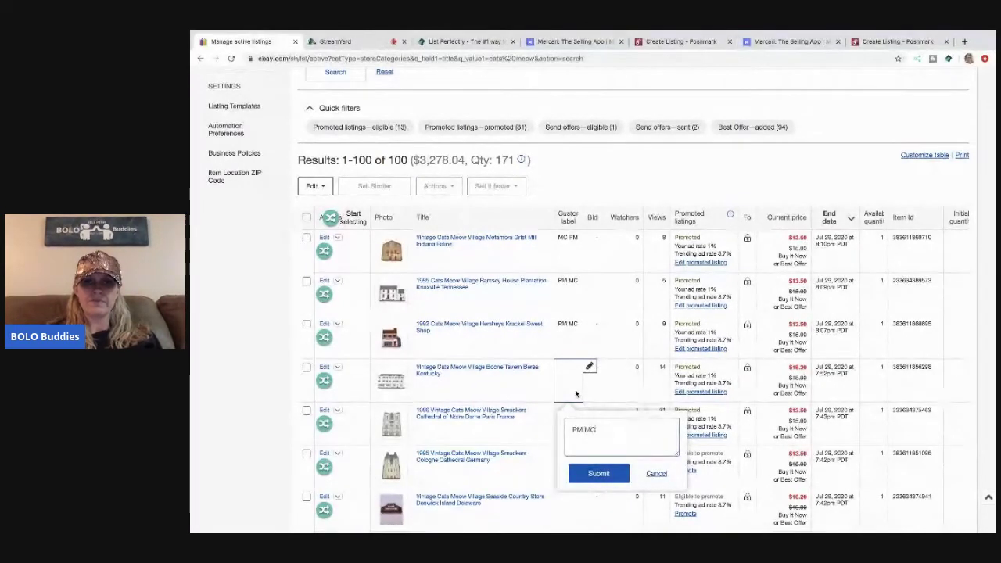
{"action": "left_click", "coordinate": [590, 473]}
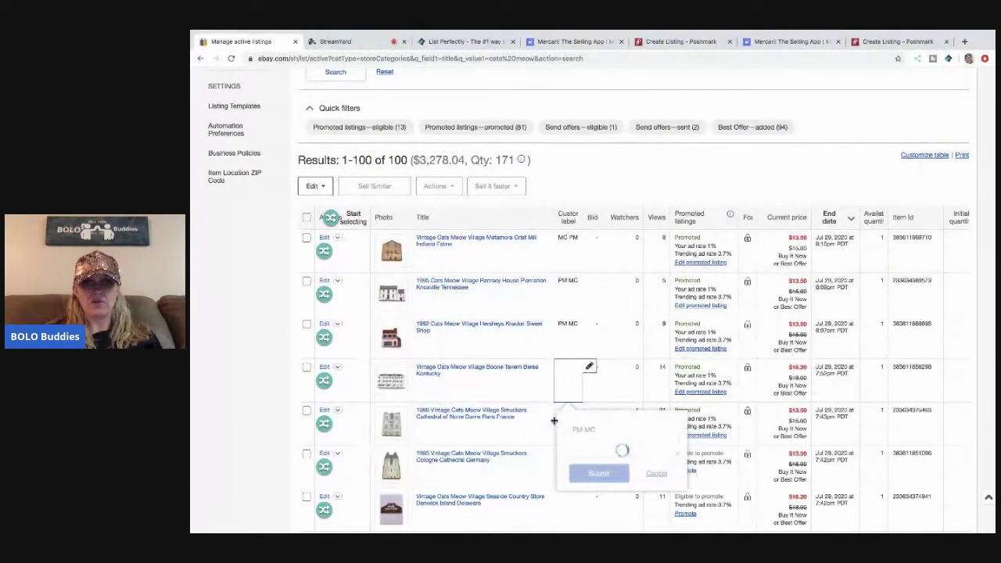
{"action": "left_click", "coordinate": [590, 411]}
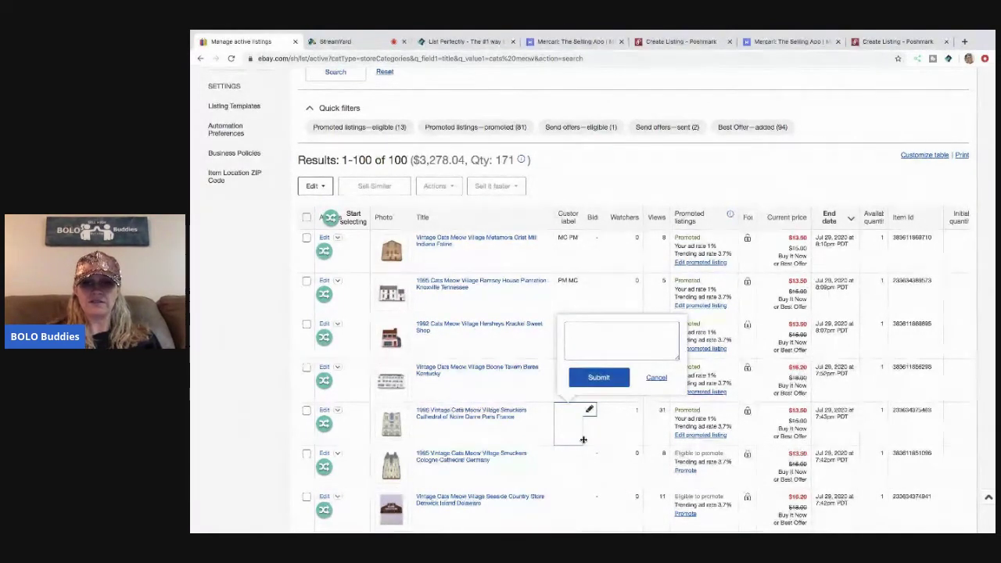
{"action": "type", "text": "PM MC"}
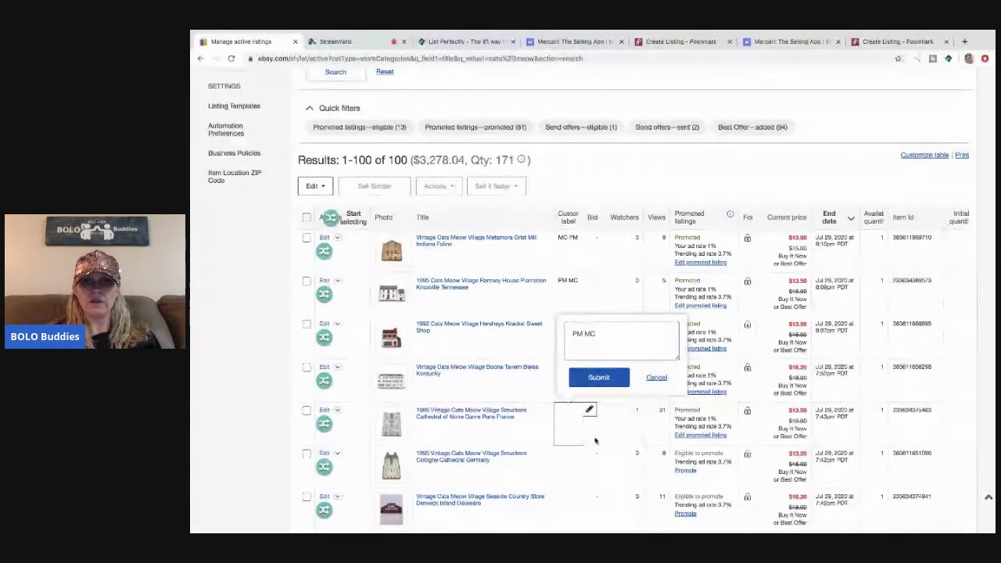
{"action": "left_click", "coordinate": [599, 378]}
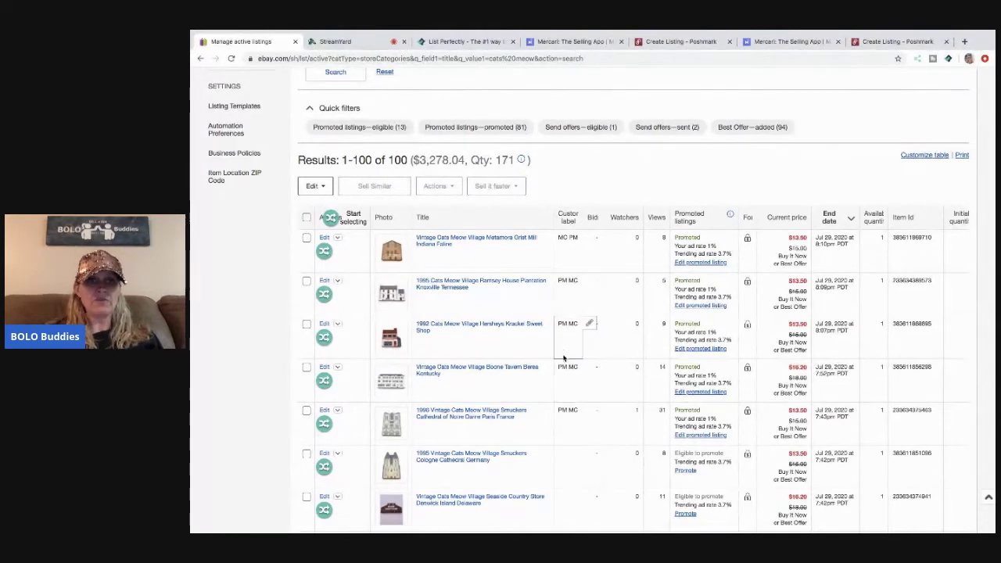
- Select the Hersheys Krackel, Boone Tavern and Notre Dame listings and copy them to Mercari and Poshmark
{"action": "left_click", "coordinate": [332, 219]}
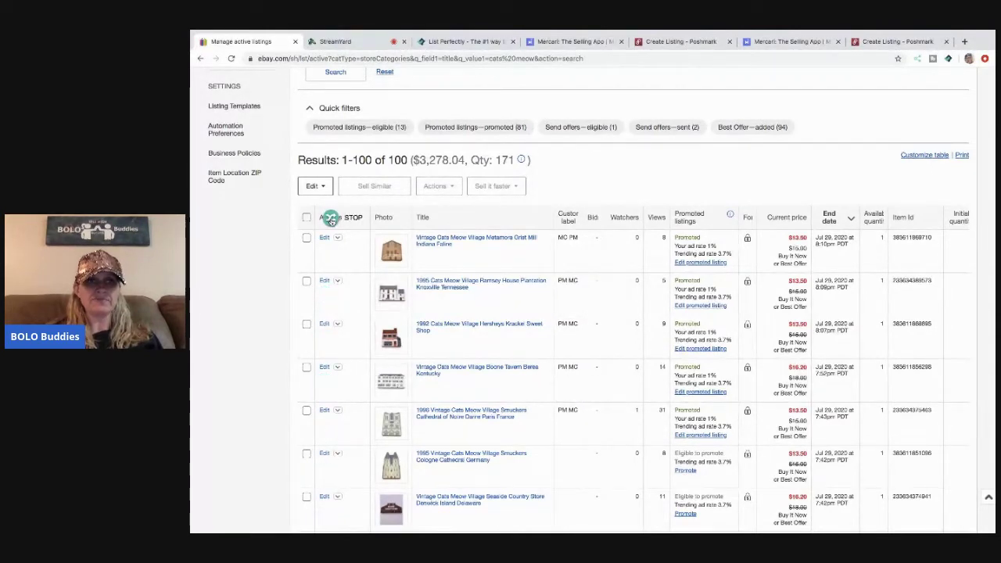
{"action": "left_click", "coordinate": [342, 340]}
{"action": "left_click", "coordinate": [347, 378]}
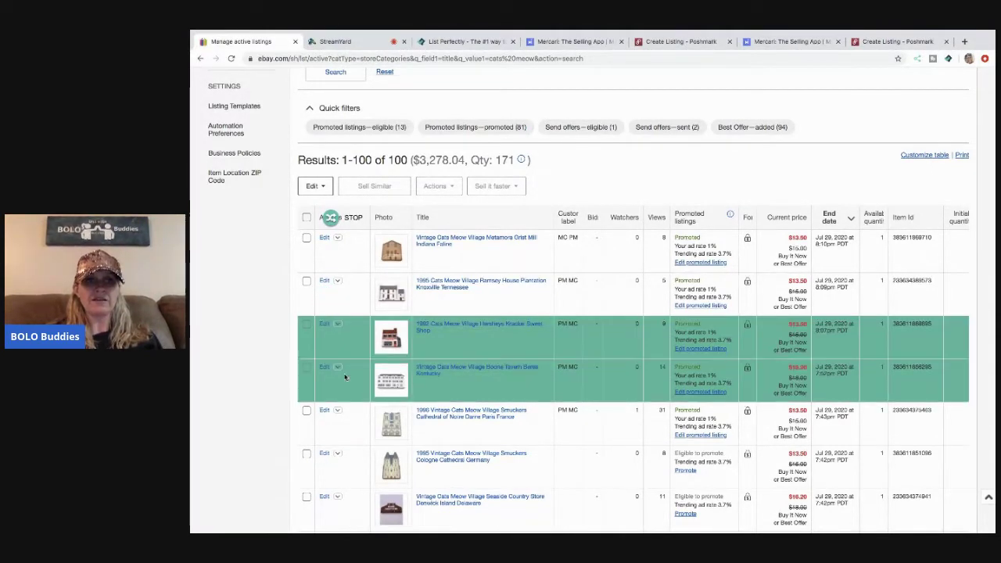
{"action": "left_click", "coordinate": [350, 428]}
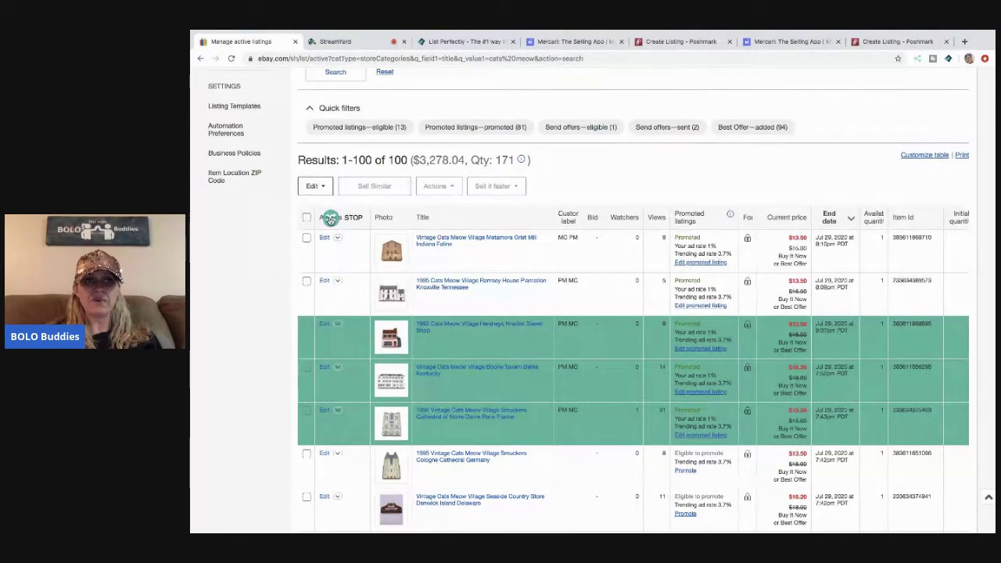
{"action": "left_click", "coordinate": [329, 219]}
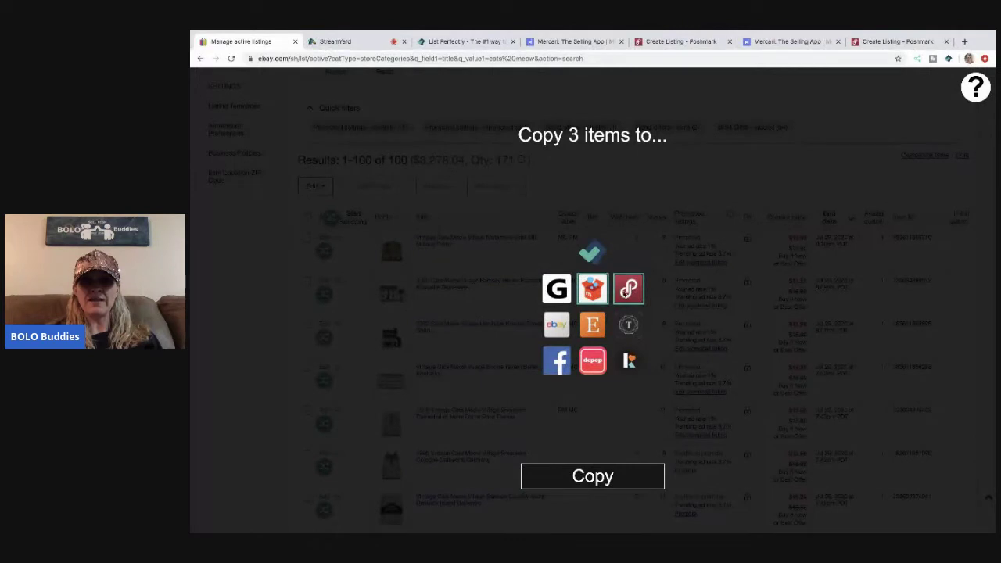
{"action": "left_click", "coordinate": [588, 477]}
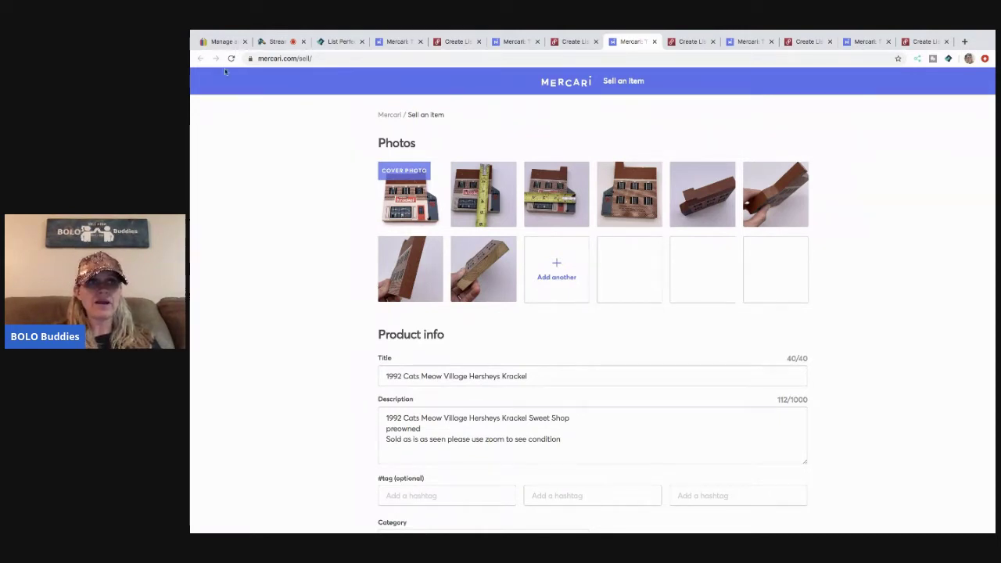
- Go back to the eBay active listings and close the copy overlay
{"action": "left_click", "coordinate": [221, 42]}
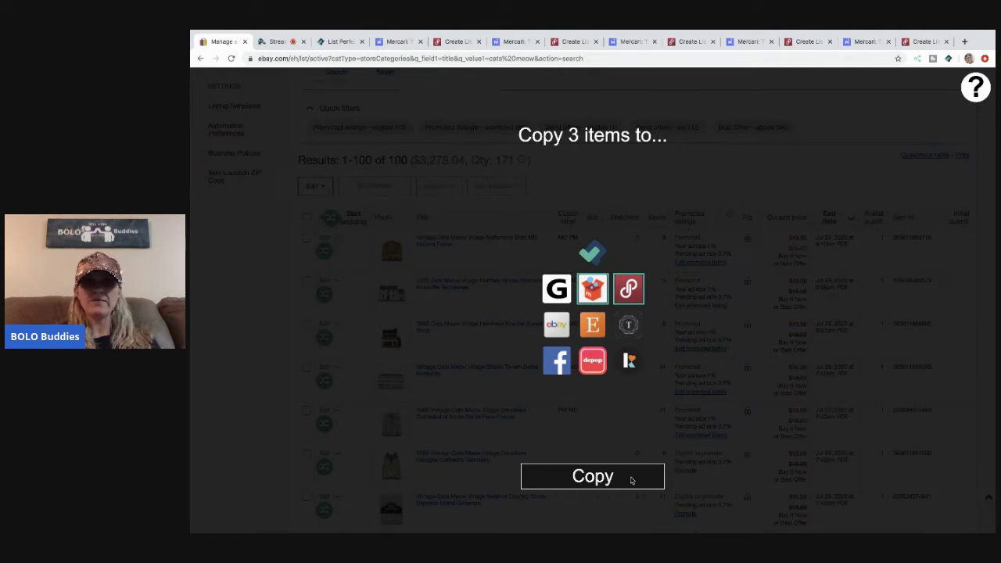
{"action": "left_click", "coordinate": [251, 346]}
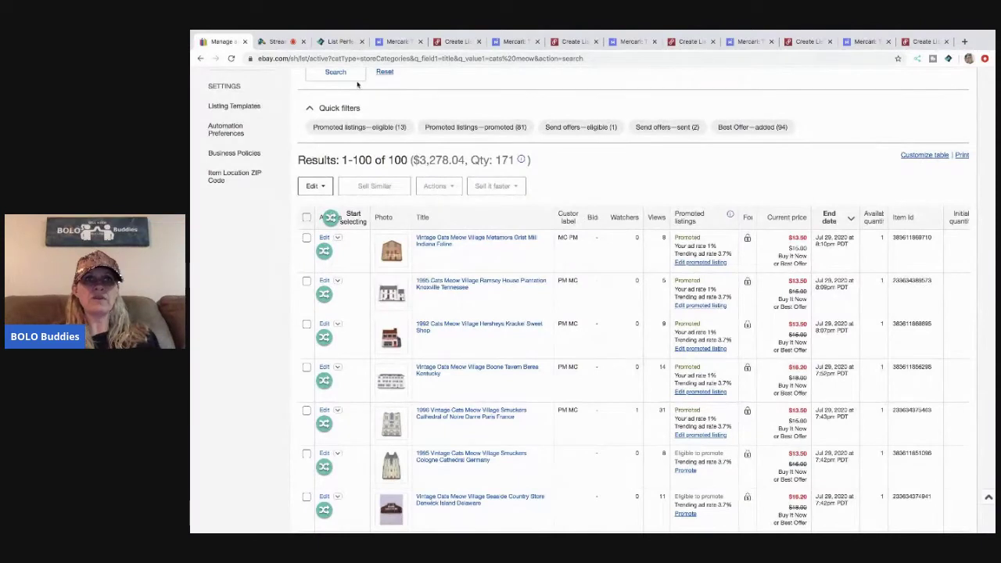
- On the Mercari Metamora form, trim the title to 'Vintage Cats Meow Village Metamora'
{"action": "left_click", "coordinate": [396, 42]}
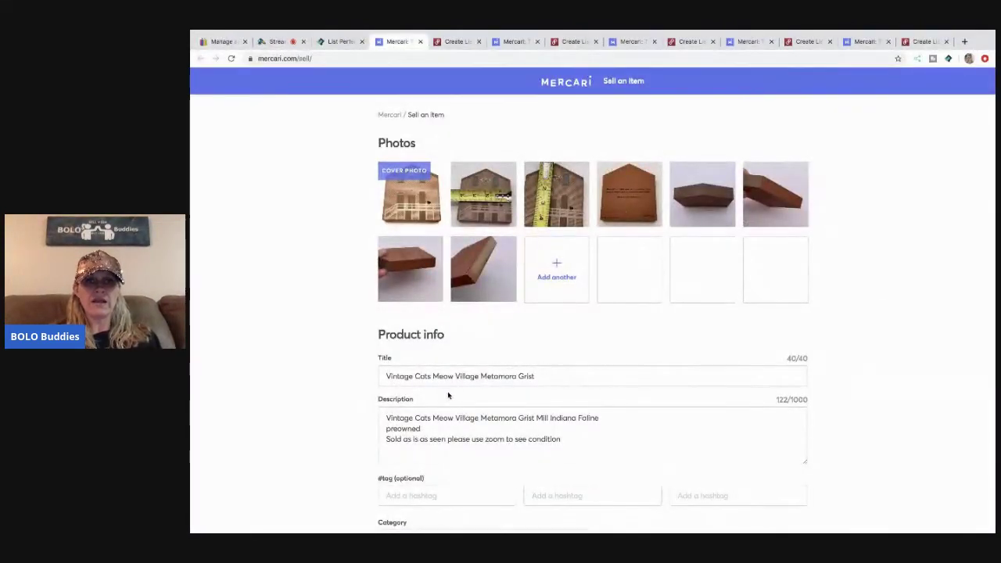
{"action": "left_click", "coordinate": [540, 376]}
{"action": "key", "text": "BackSpace"}
{"action": "key", "text": "BackSpace"}
{"action": "key", "text": "BackSpace"}
{"action": "key", "text": "BackSpace"}
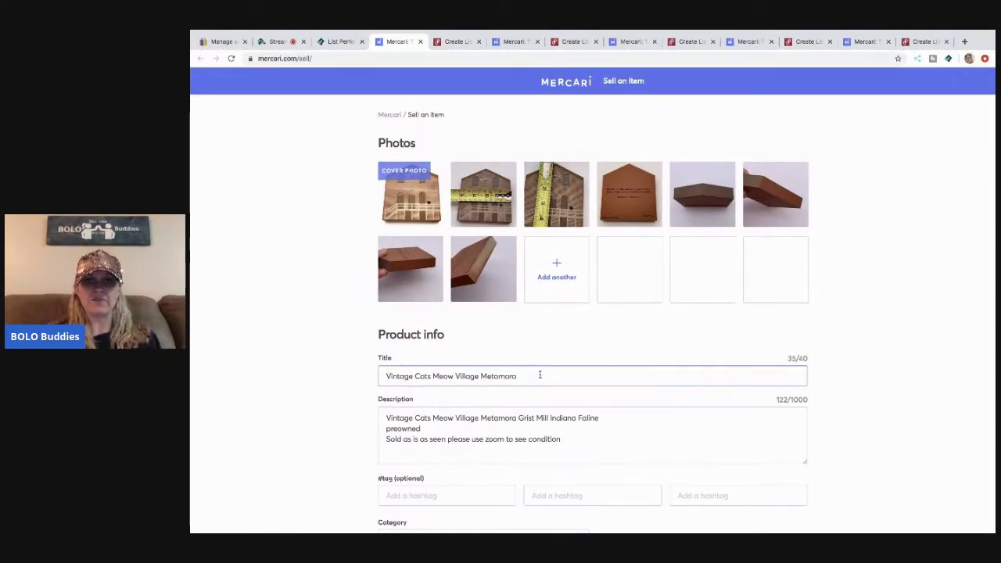
{"action": "scroll", "coordinate": [577, 356], "scroll_direction": "down", "scroll_amount": 1}
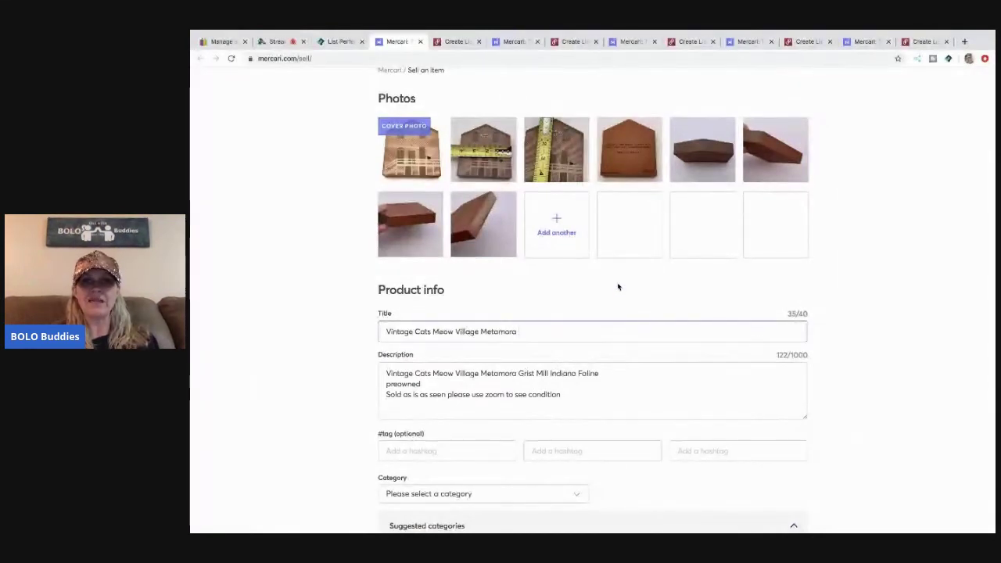
- Add the hashtags #Vintage, #Catsmeow and #Village
{"action": "left_click", "coordinate": [452, 452]}
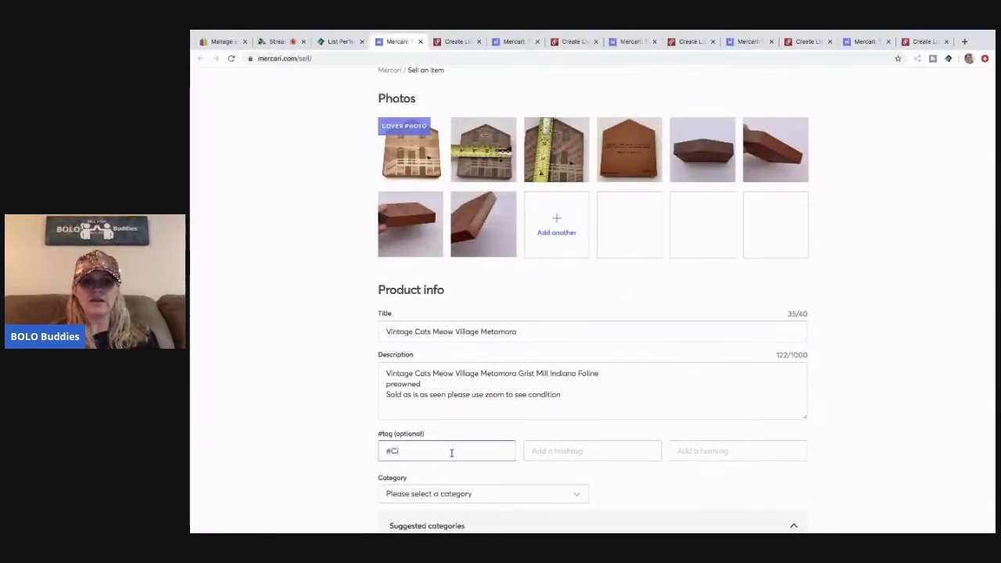
{"action": "key", "text": "BackSpace"}
{"action": "key", "text": "BackSpace"}
{"action": "key", "text": "BackSpace"}
{"action": "key", "text": "BackSpace"}
{"action": "key", "text": "BackSpace"}
{"action": "key", "text": "BackSpace"}
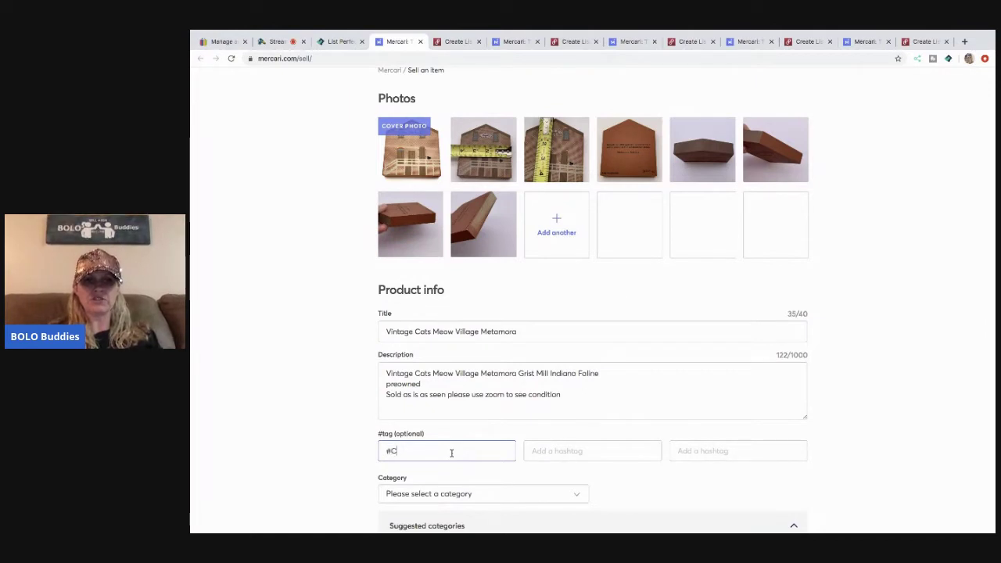
{"action": "type", "text": "intage"}
{"action": "key", "text": "Tab"}
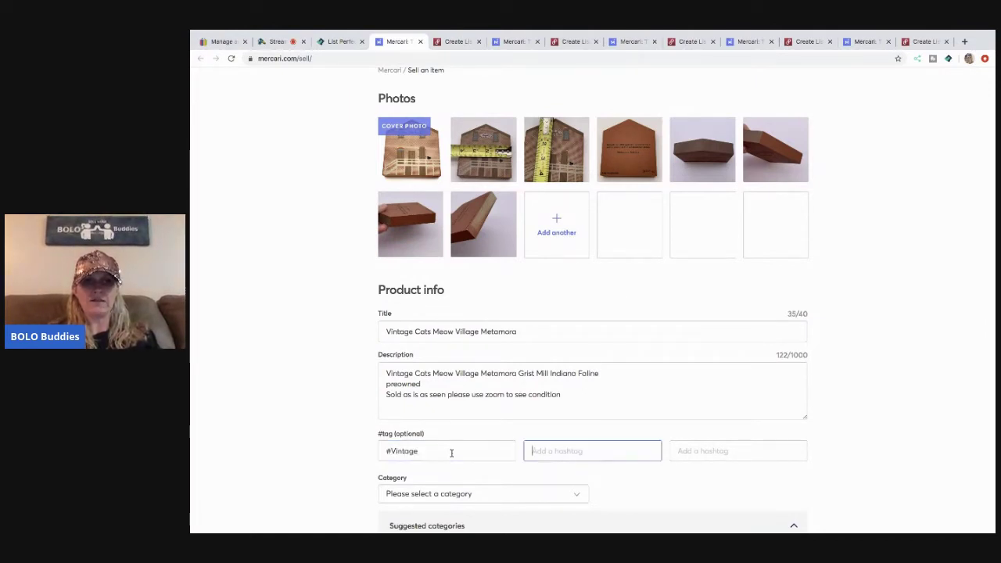
{"action": "type", "text": "Cat"}
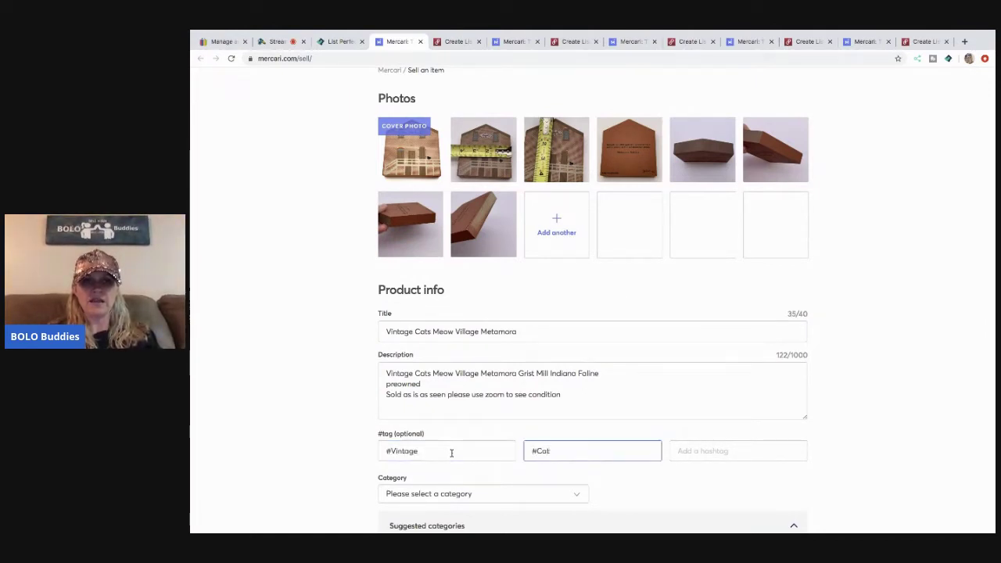
{"action": "type", "text": "smeow"}
{"action": "key", "text": "Tab"}
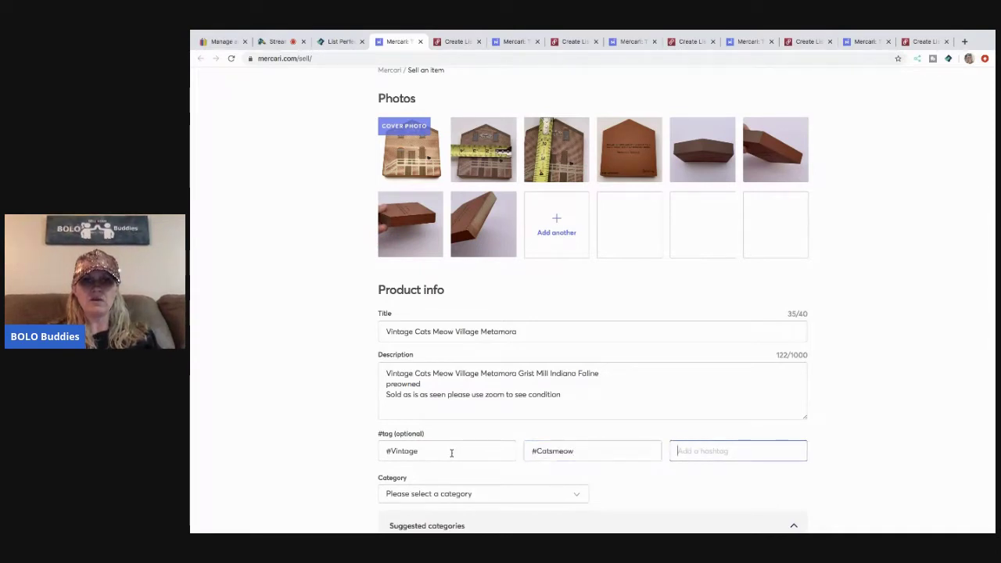
{"action": "type", "text": "#Village"}
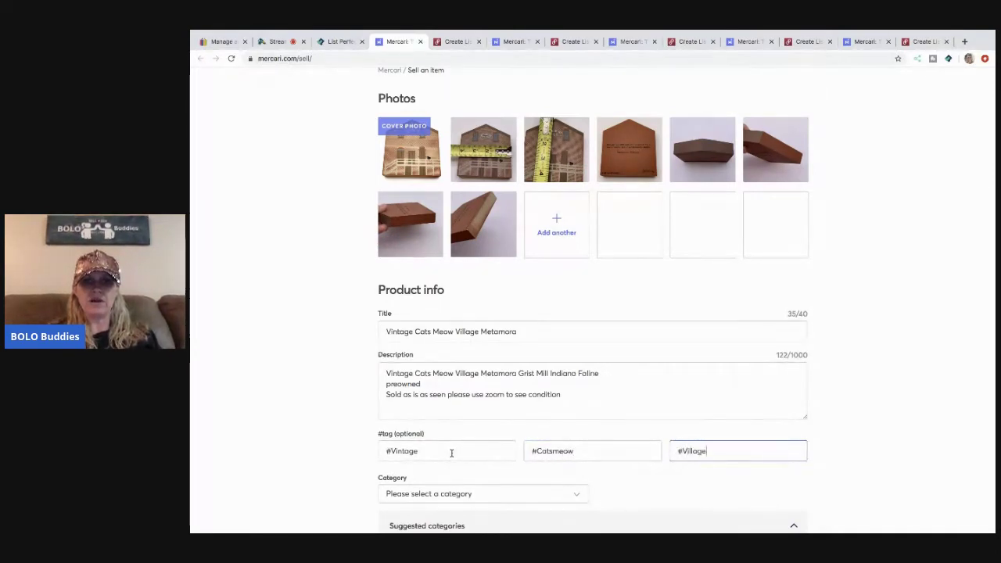
{"action": "scroll", "coordinate": [476, 396], "scroll_direction": "down", "scroll_amount": 5}
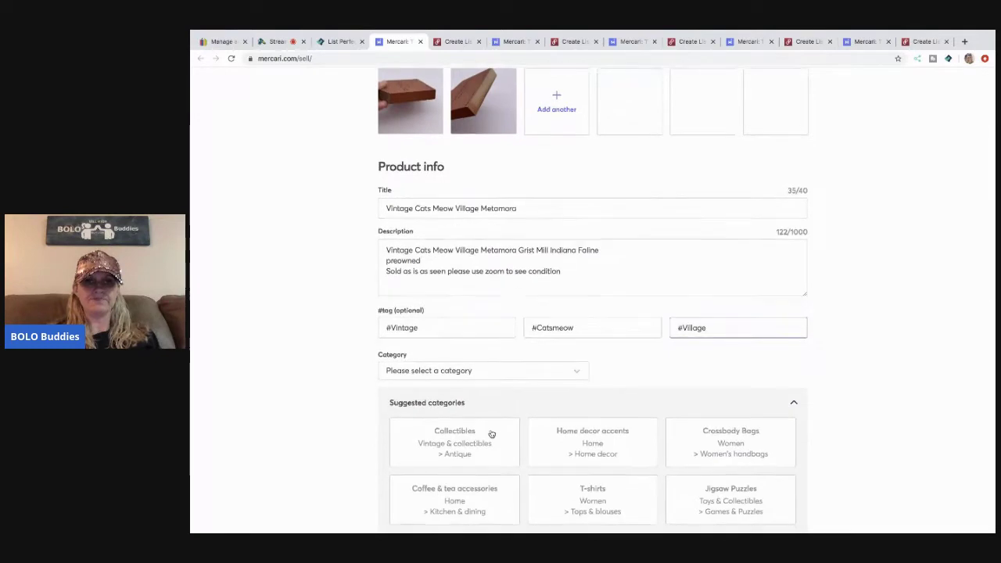
- Set the category to Home decor accents and the condition to Good
{"action": "left_click", "coordinate": [585, 380]}
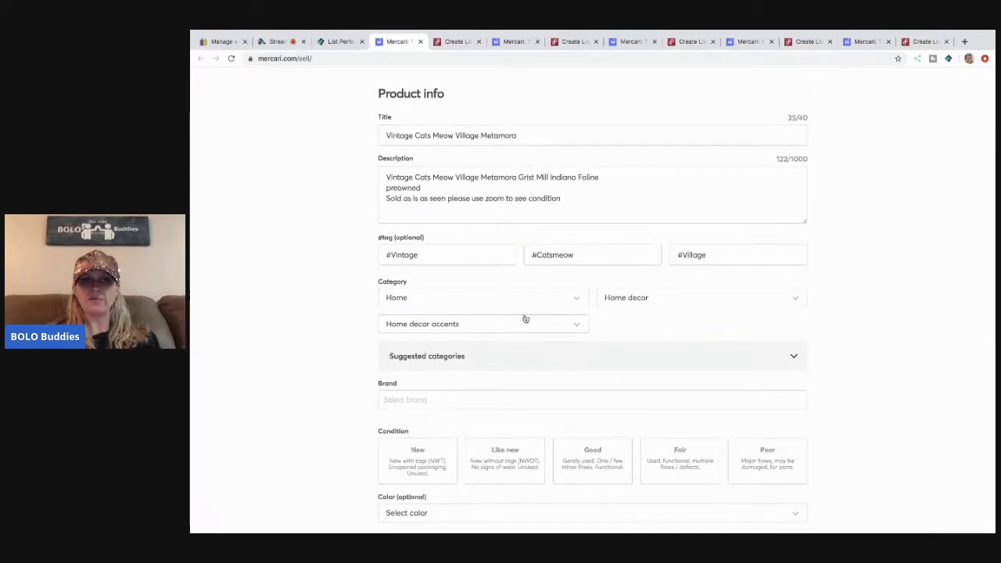
{"action": "scroll", "coordinate": [622, 312], "scroll_direction": "down", "scroll_amount": 2}
{"action": "left_click", "coordinate": [608, 392]}
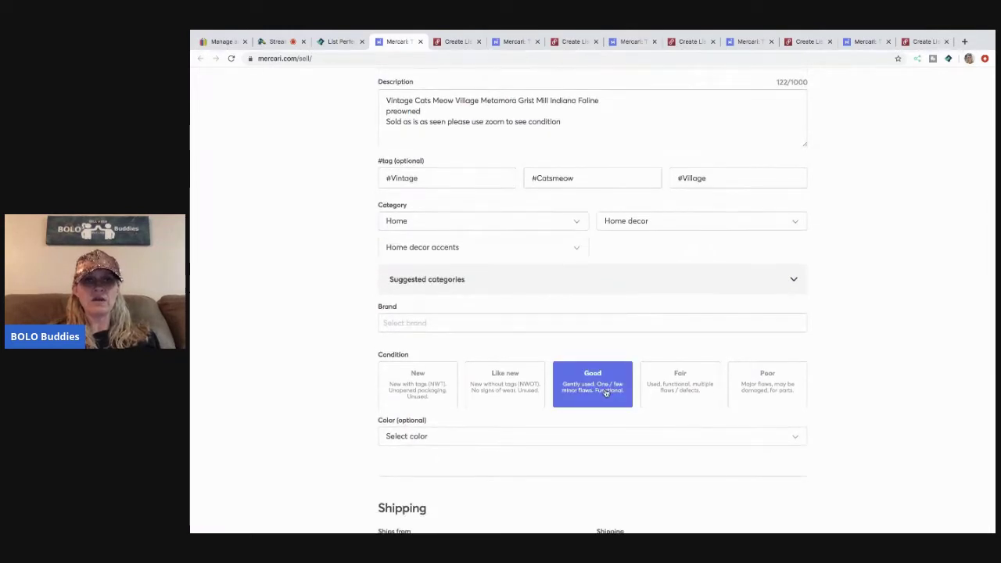
{"action": "scroll", "coordinate": [606, 393], "scroll_direction": "down", "scroll_amount": 1}
{"action": "scroll", "coordinate": [607, 393], "scroll_direction": "down", "scroll_amount": 2}
- Set ships-from zip 43023 with free shipping, shipped on your own
{"action": "left_click", "coordinate": [471, 429]}
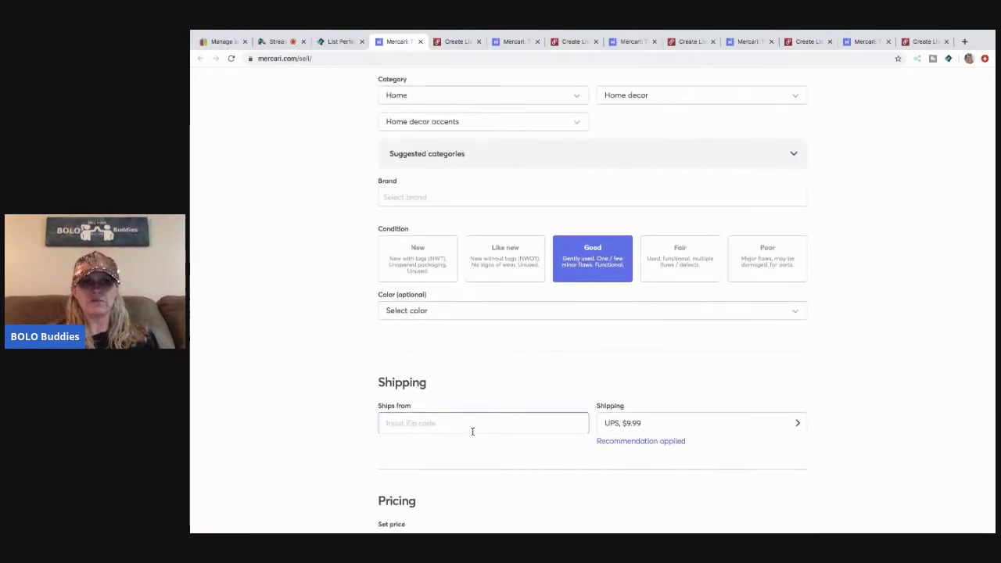
{"action": "type", "text": "43023"}
{"action": "left_click", "coordinate": [650, 425]}
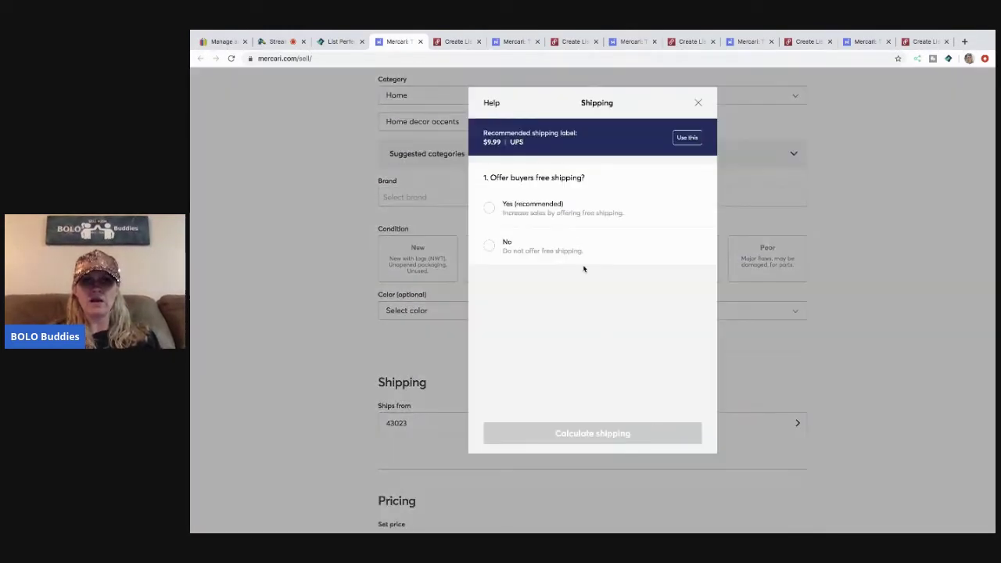
{"action": "left_click", "coordinate": [585, 210]}
{"action": "left_click", "coordinate": [545, 355]}
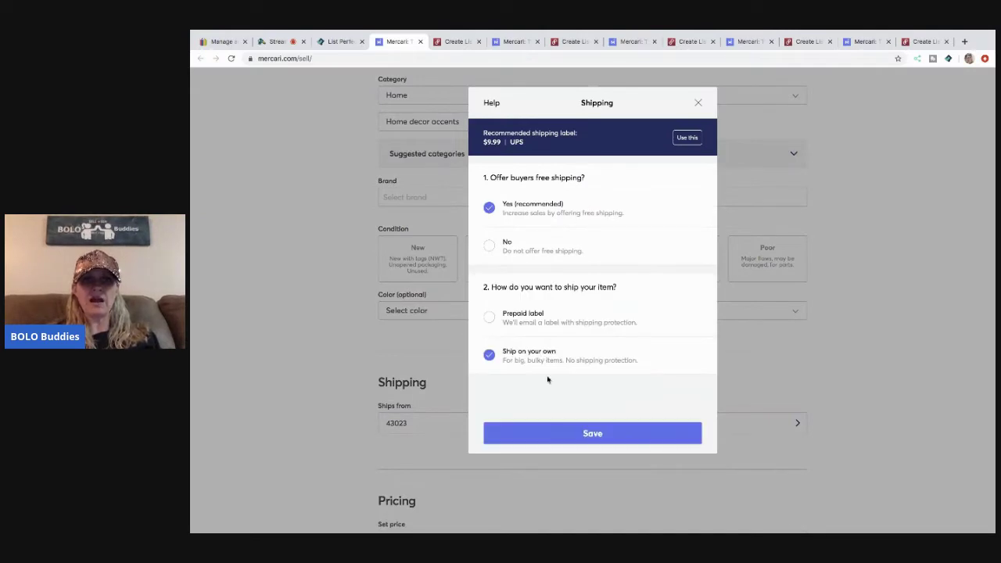
{"action": "left_click", "coordinate": [580, 433]}
- Price the item at $17, publish it, and close the live listing page
{"action": "scroll", "coordinate": [595, 419], "scroll_direction": "down", "scroll_amount": 3}
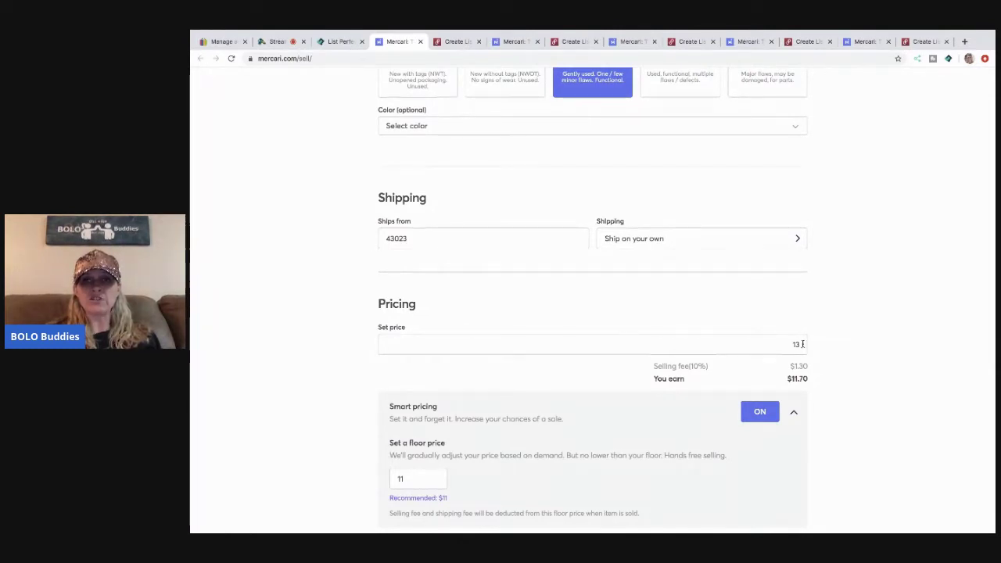
{"action": "left_click", "coordinate": [798, 344]}
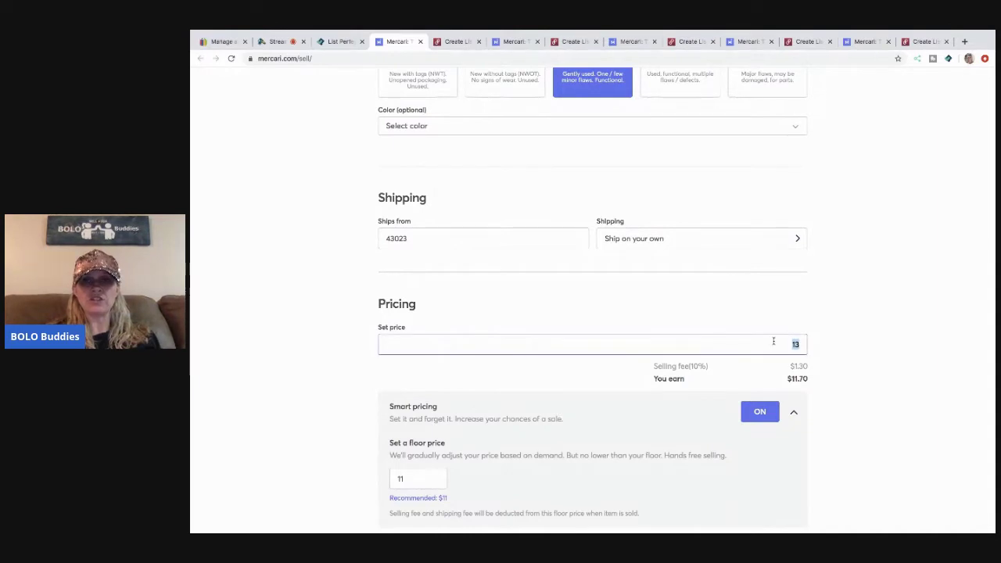
{"action": "type", "text": "17"}
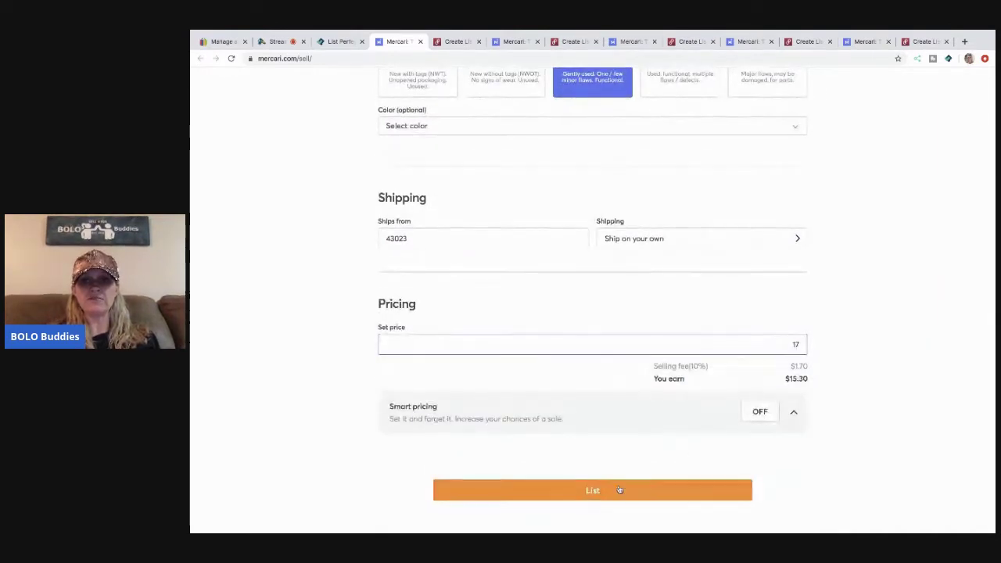
{"action": "left_click", "coordinate": [593, 491]}
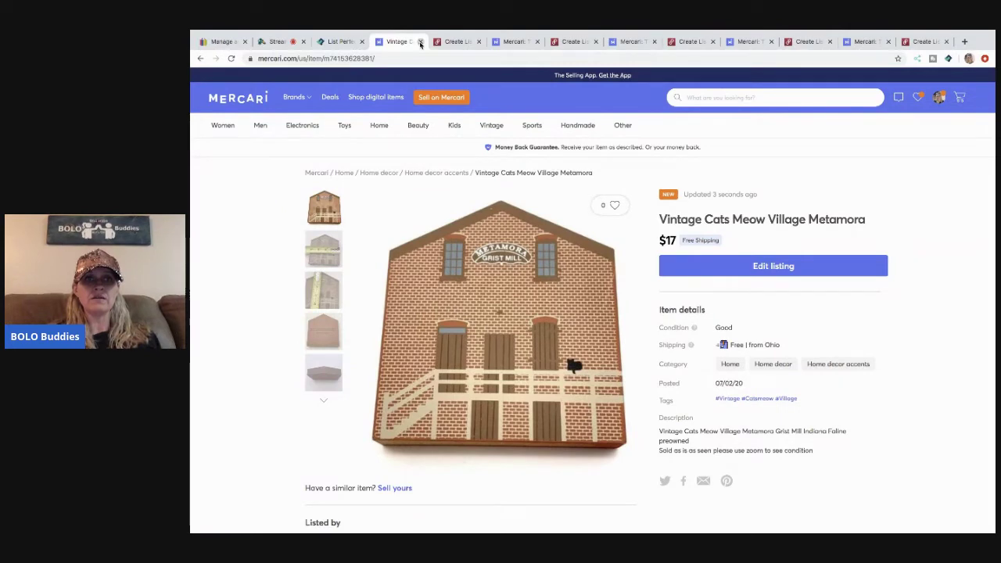
{"action": "left_click", "coordinate": [420, 42]}
- Delete the stray 'Ind' from the end of the Poshmark title
{"action": "scroll", "coordinate": [464, 272], "scroll_direction": "down", "scroll_amount": 3}
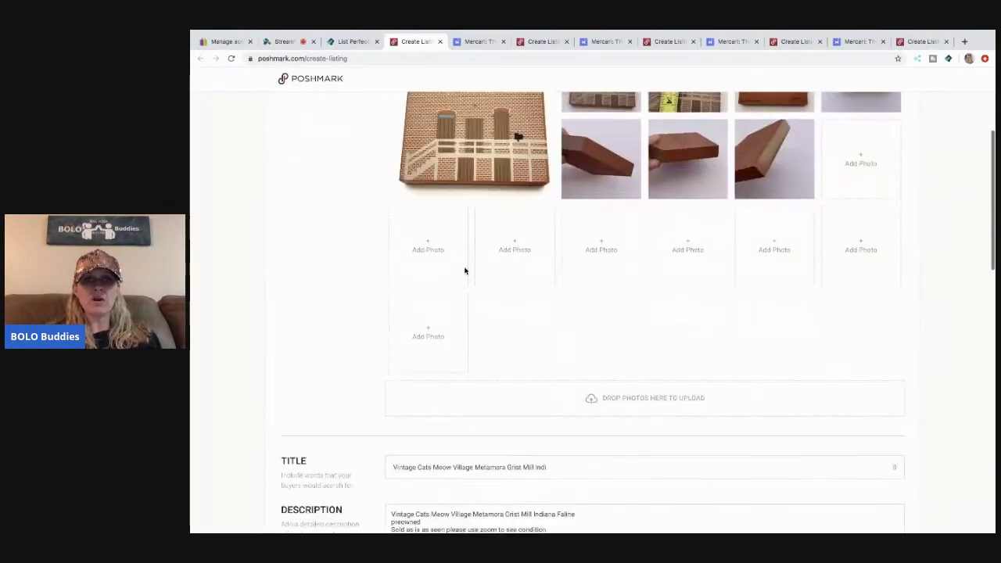
{"action": "double_click", "coordinate": [540, 345]}
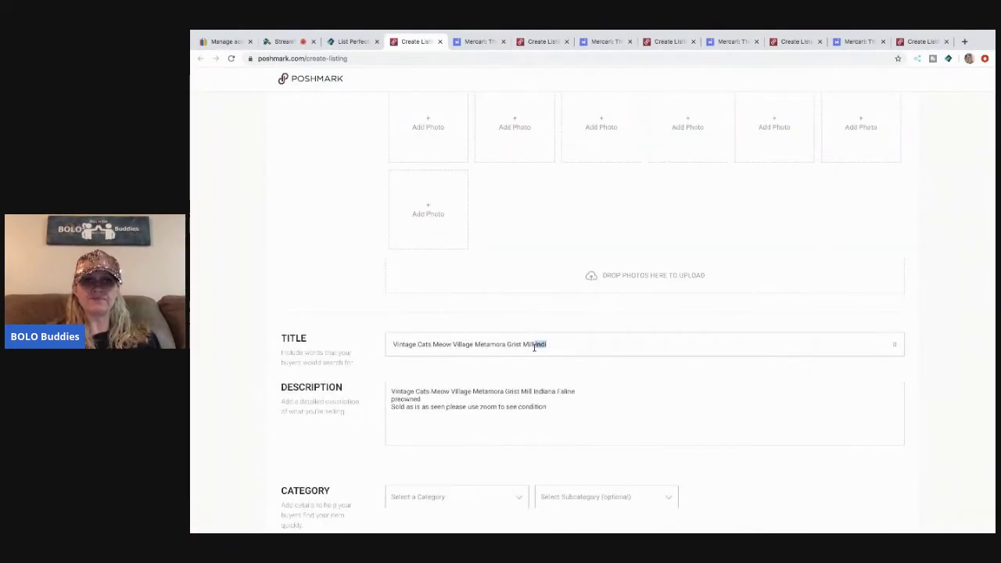
{"action": "key", "text": "BackSpace"}
- Set the Poshmark category to Home > Accents > Decor
{"action": "scroll", "coordinate": [557, 414], "scroll_direction": "down", "scroll_amount": 1}
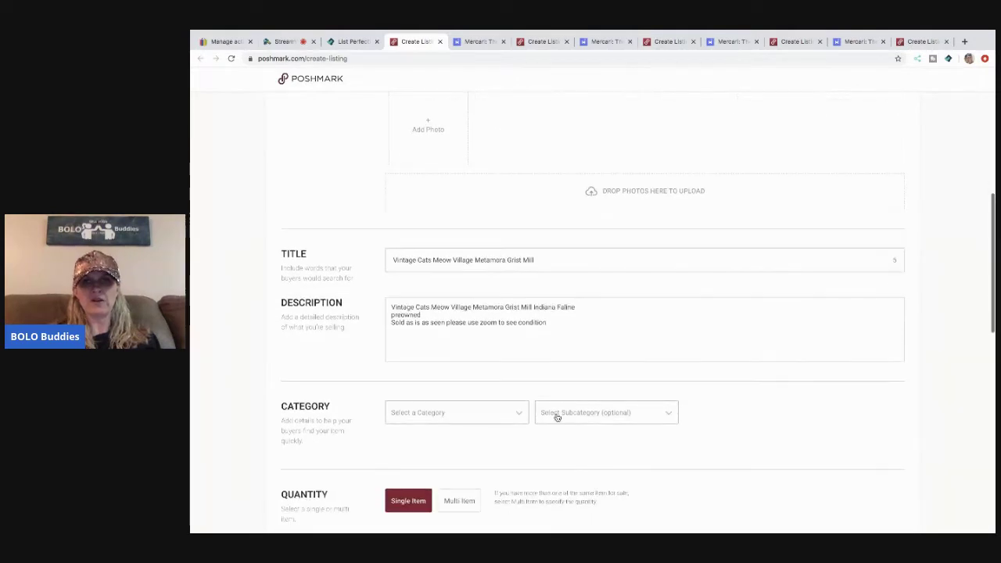
{"action": "scroll", "coordinate": [526, 368], "scroll_direction": "down", "scroll_amount": 1}
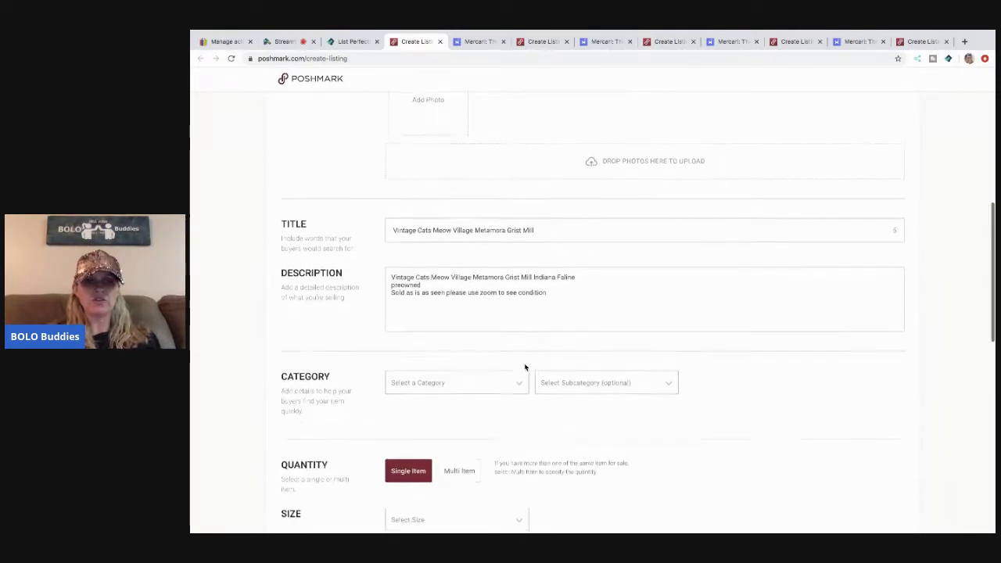
{"action": "left_click", "coordinate": [517, 385]}
{"action": "scroll", "coordinate": [501, 164], "scroll_direction": "up", "scroll_amount": 3}
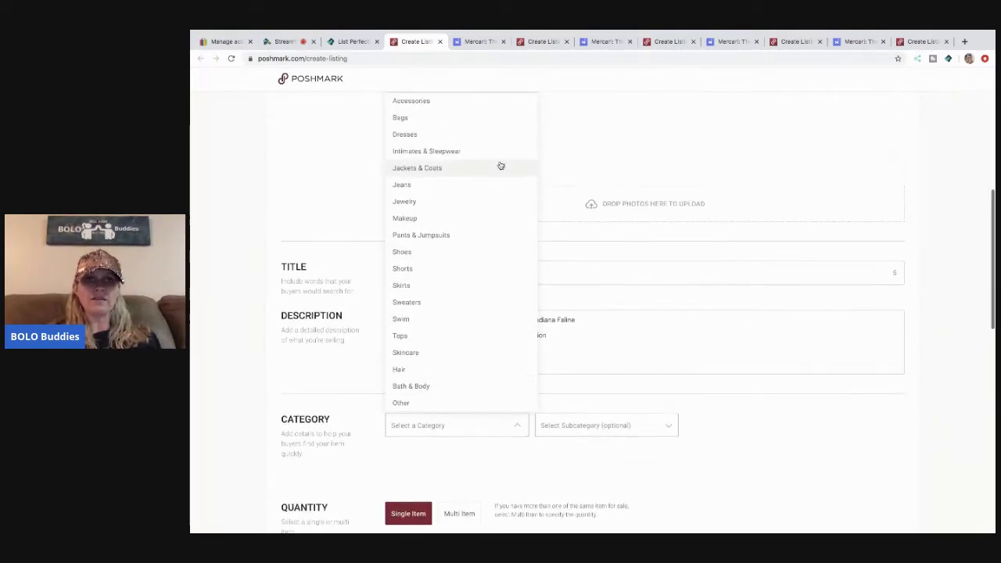
{"action": "left_click", "coordinate": [520, 117]}
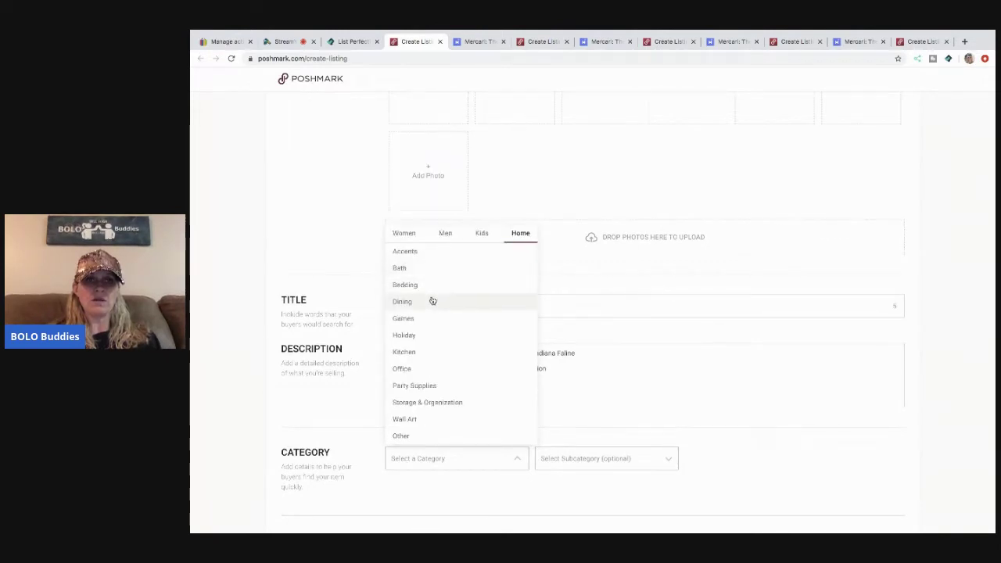
{"action": "left_click", "coordinate": [429, 254]}
{"action": "scroll", "coordinate": [545, 373], "scroll_direction": "down", "scroll_amount": 3}
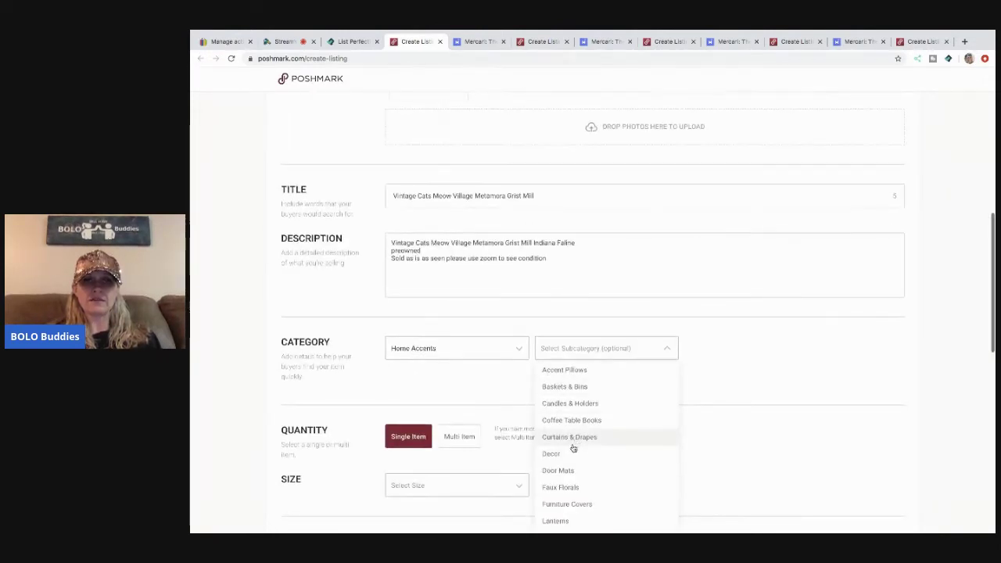
{"action": "left_click", "coordinate": [565, 461]}
- Set size OS, not new with tags, original price 0 and listing price $15
{"action": "left_click", "coordinate": [478, 485]}
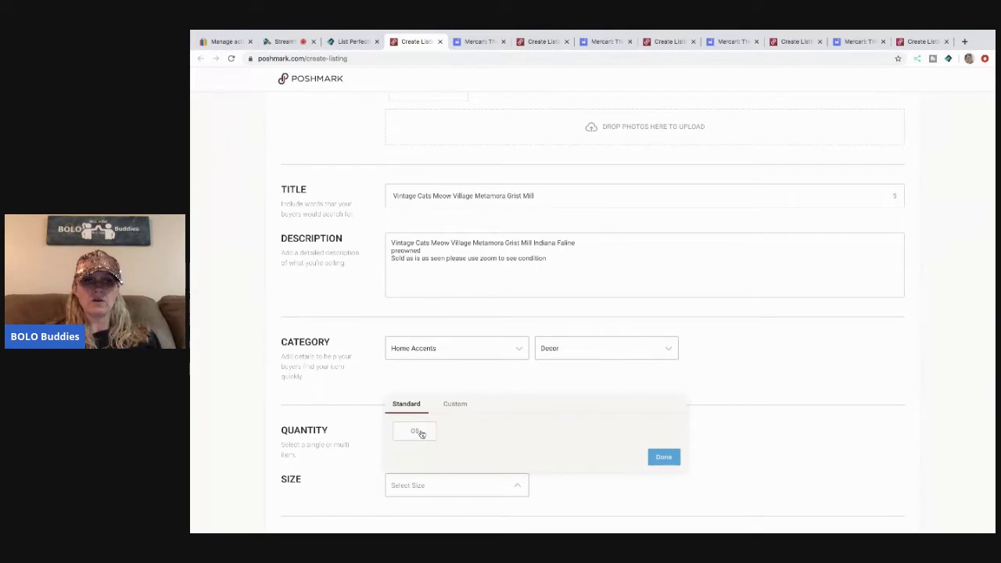
{"action": "left_click", "coordinate": [422, 434]}
{"action": "scroll", "coordinate": [422, 434], "scroll_direction": "down", "scroll_amount": 5}
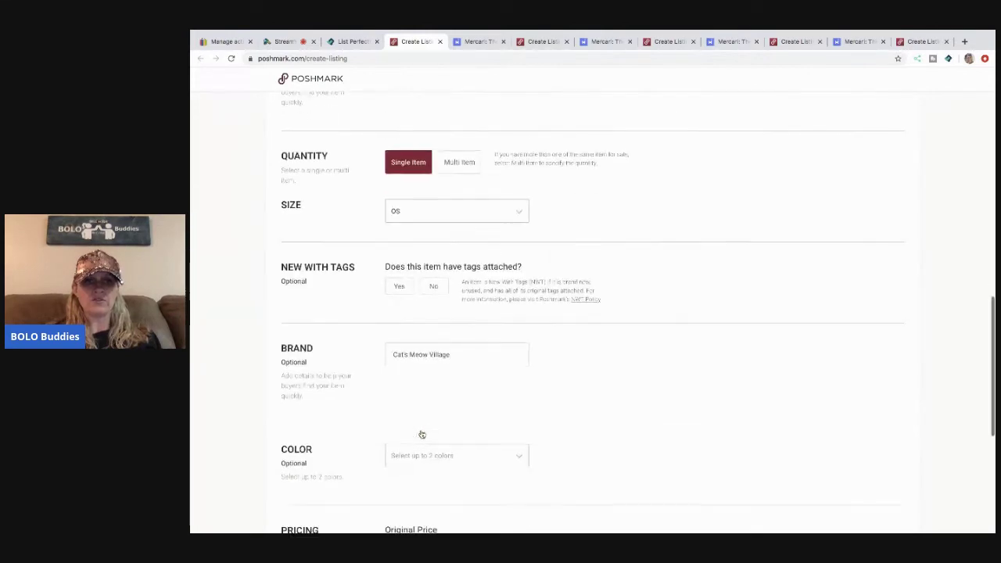
{"action": "left_click", "coordinate": [435, 287]}
{"action": "scroll", "coordinate": [434, 288], "scroll_direction": "down", "scroll_amount": 2}
{"action": "scroll", "coordinate": [434, 287], "scroll_direction": "down", "scroll_amount": 2}
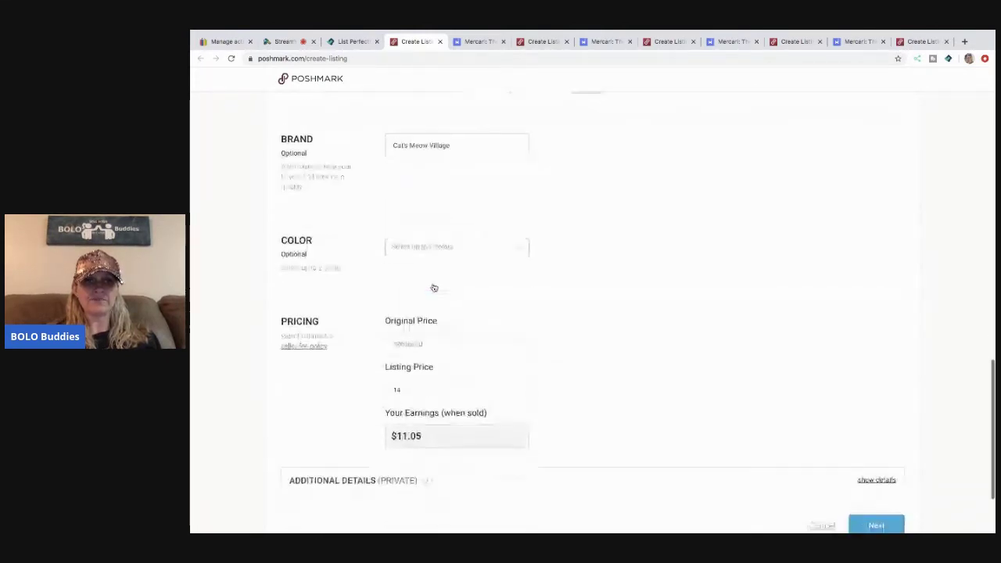
{"action": "left_click", "coordinate": [409, 342]}
{"action": "type", "text": "0"}
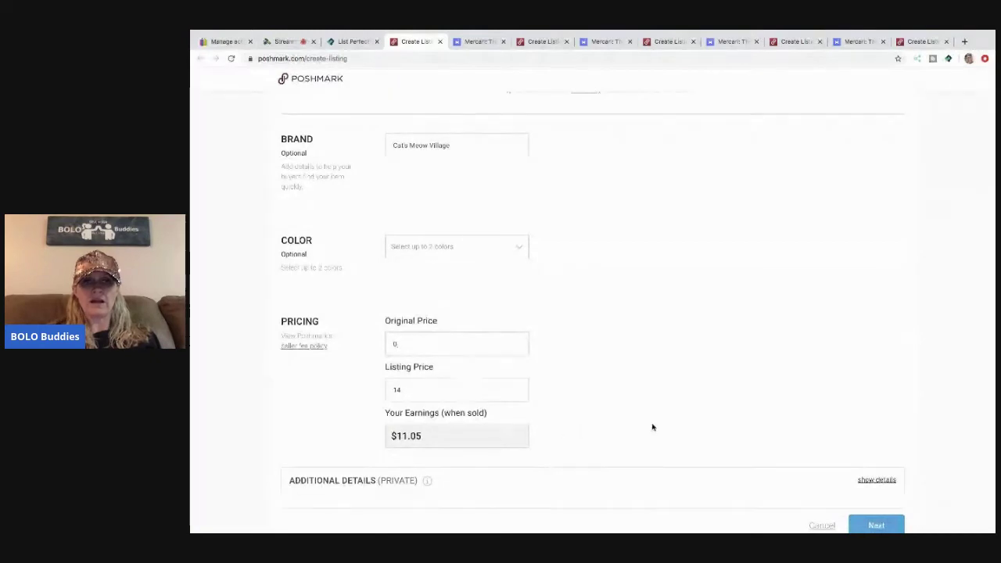
{"action": "left_click", "coordinate": [478, 394]}
{"action": "type", "text": "1"}
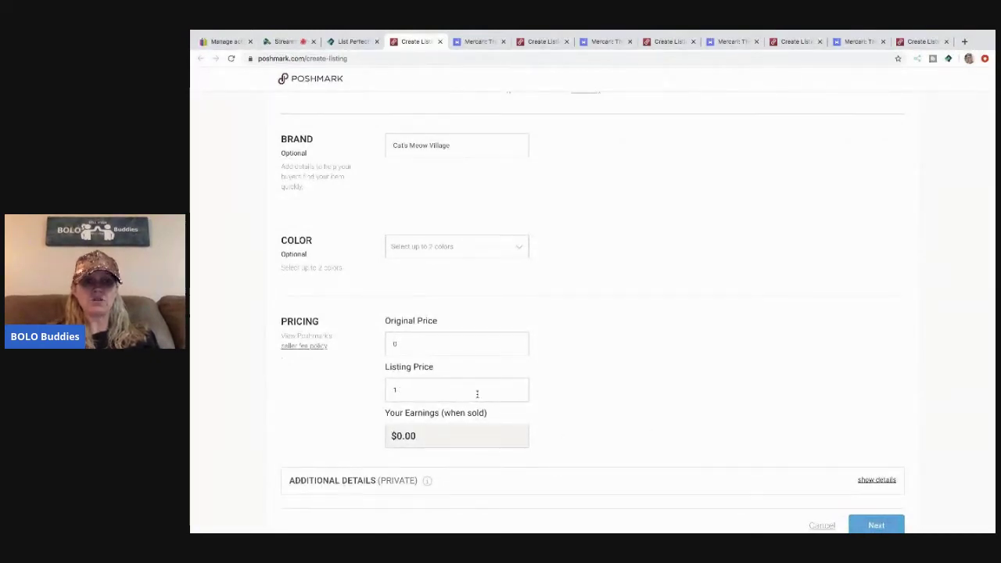
{"action": "type", "text": "5"}
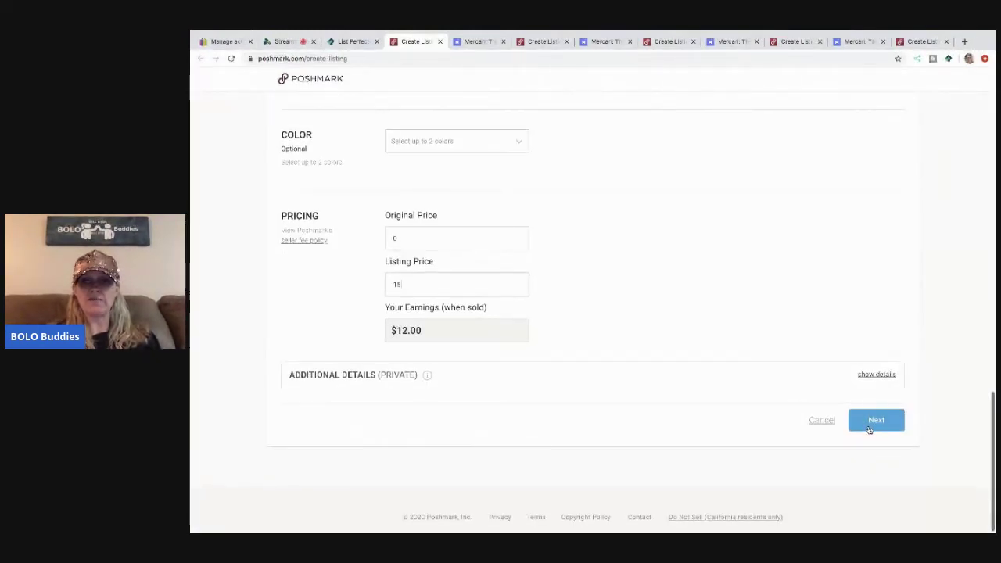
- Share the Metamora listing to the Posh Party, publish it, and close the Poshmark feed
{"action": "left_click", "coordinate": [873, 424]}
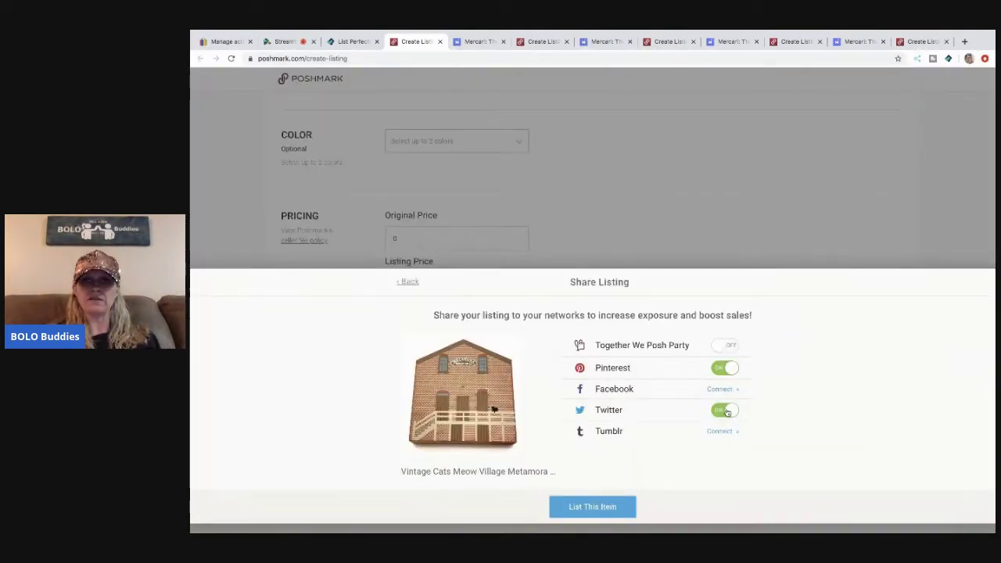
{"action": "left_click", "coordinate": [727, 348]}
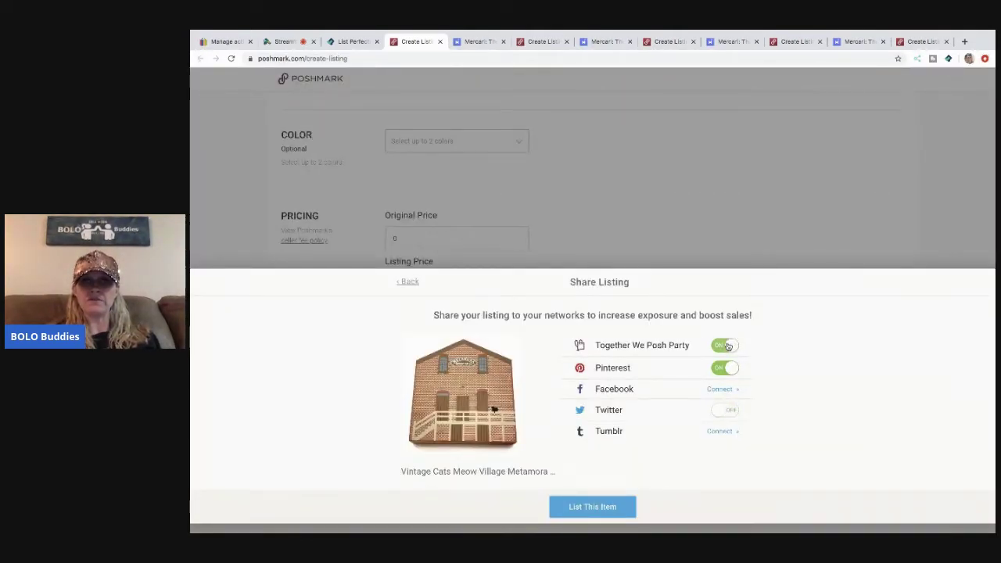
{"action": "left_click", "coordinate": [596, 511]}
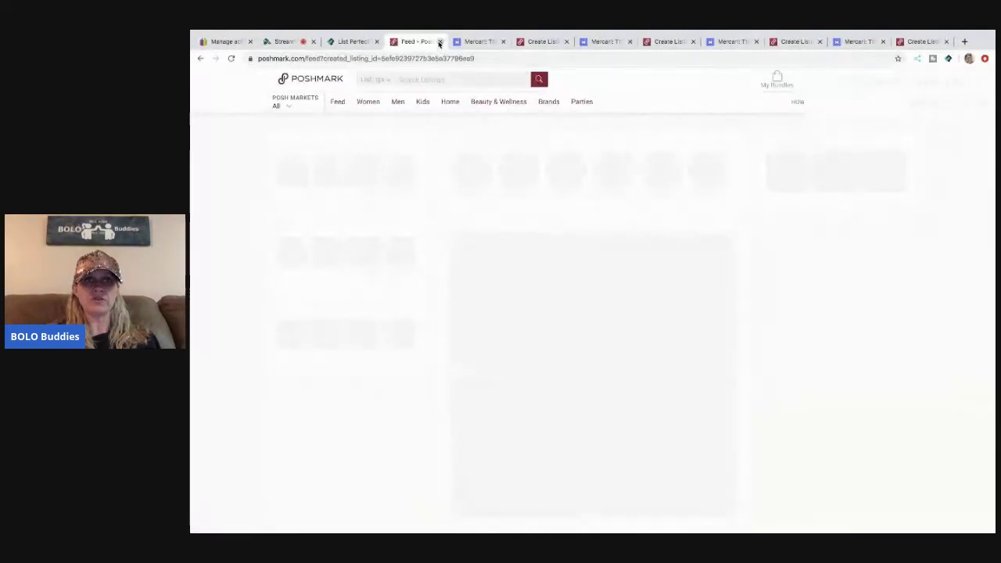
{"action": "left_click", "coordinate": [439, 41]}
- Edit the Mercari title's end and add hashtags 'CAtsmeow' and 'Vil'
{"action": "scroll", "coordinate": [484, 225], "scroll_direction": "down", "scroll_amount": 3}
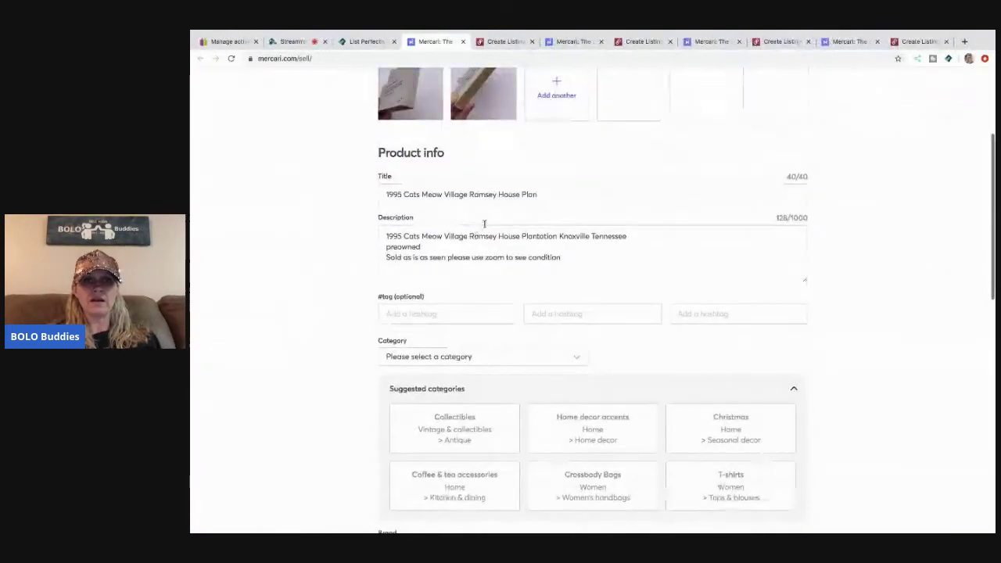
{"action": "left_click", "coordinate": [541, 194]}
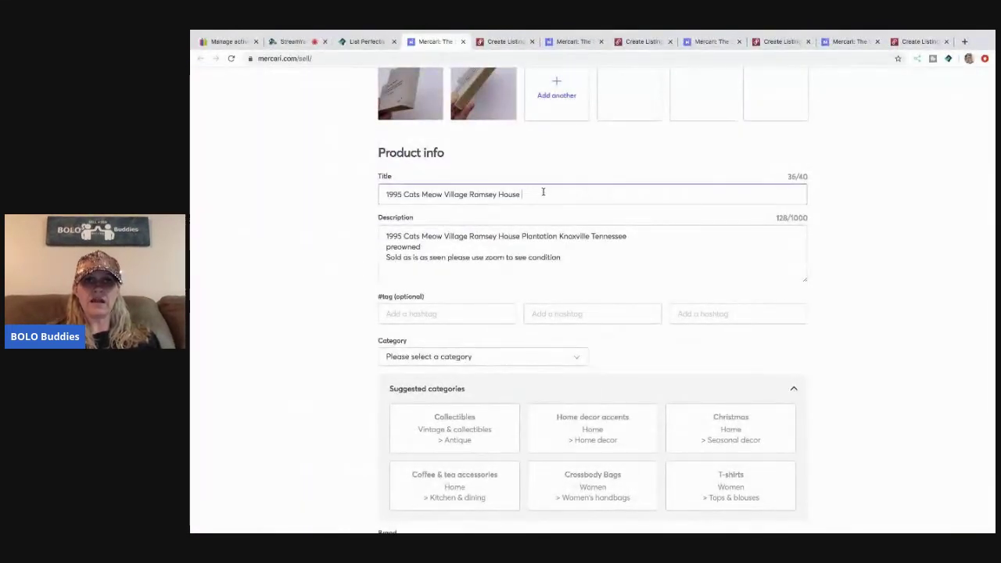
{"action": "left_click", "coordinate": [479, 314]}
{"action": "type", "text": "C"}
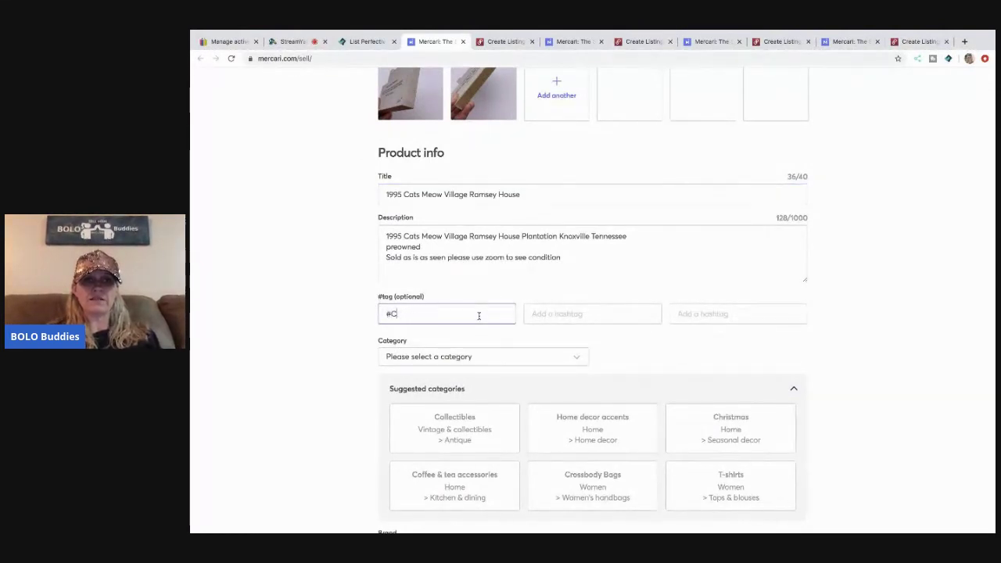
{"action": "type", "text": "Atsmeow"}
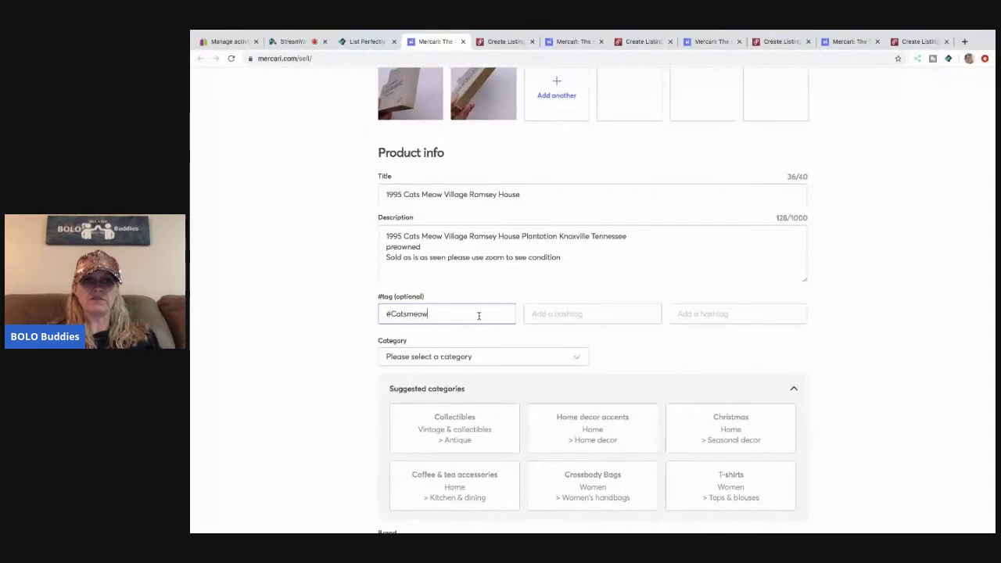
{"action": "key", "text": "Tab"}
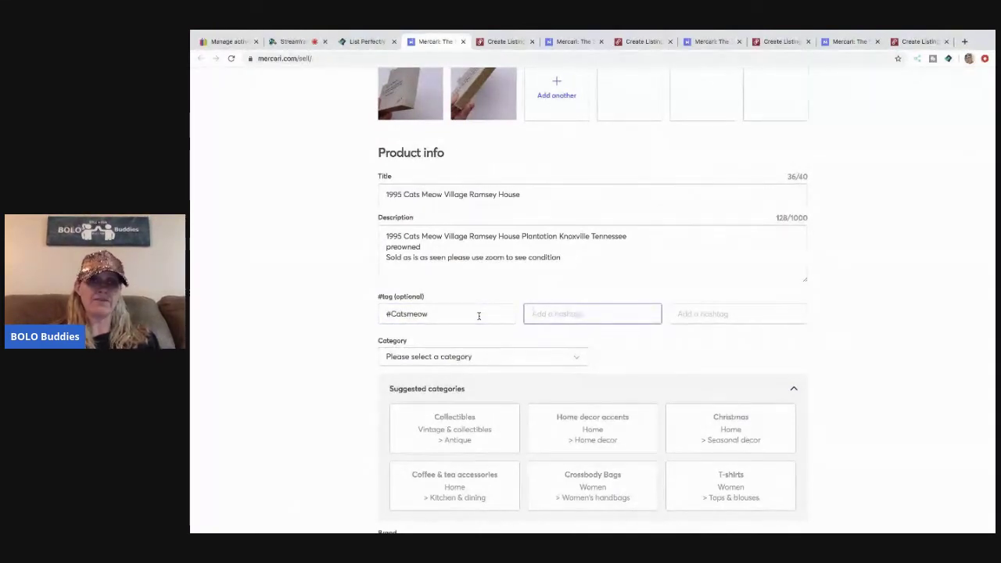
{"action": "type", "text": "Village"}
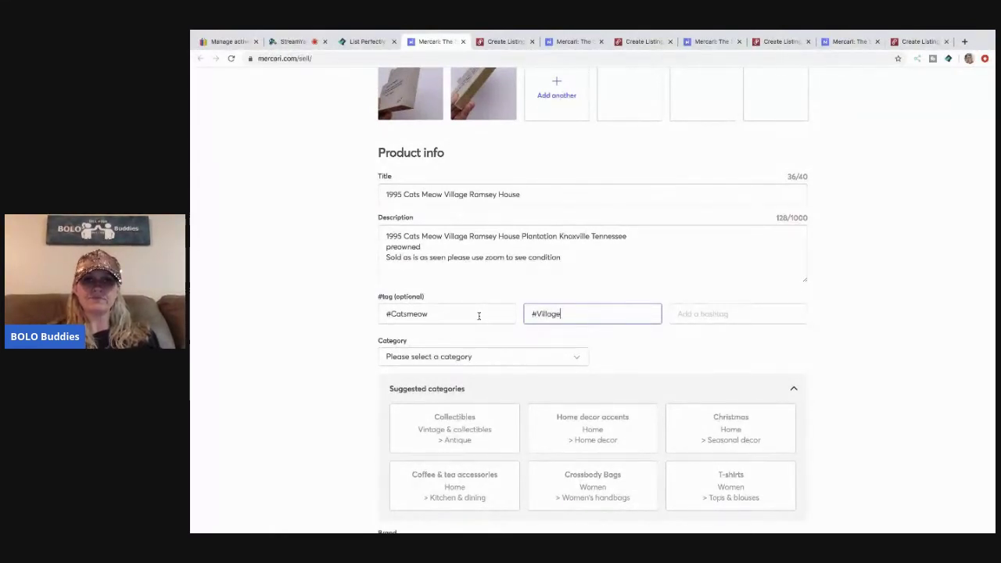
{"action": "key", "text": "Tab"}
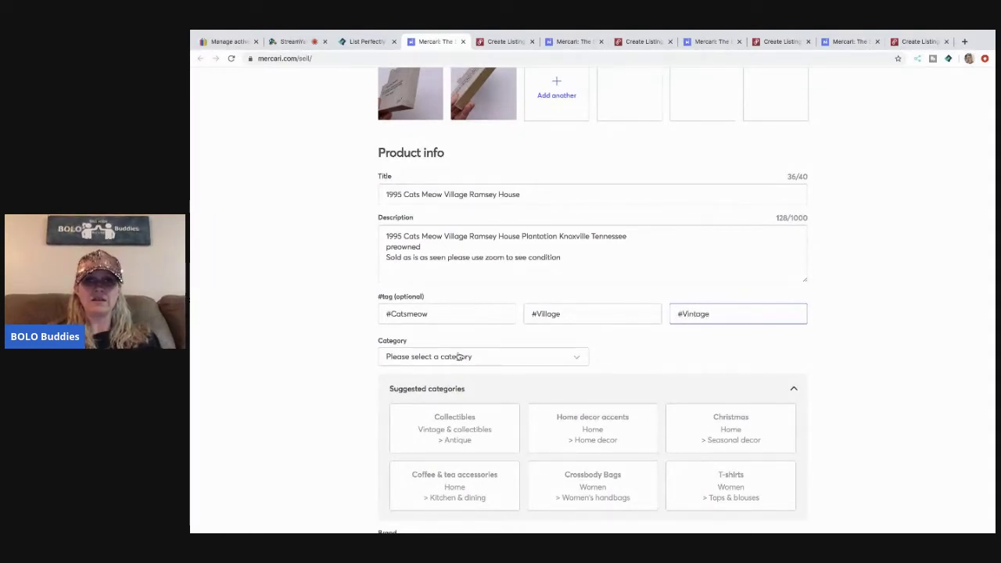
- Choose the Home decor accents category and Good condition
{"action": "left_click", "coordinate": [592, 421]}
{"action": "scroll", "coordinate": [599, 423], "scroll_direction": "down", "scroll_amount": 3}
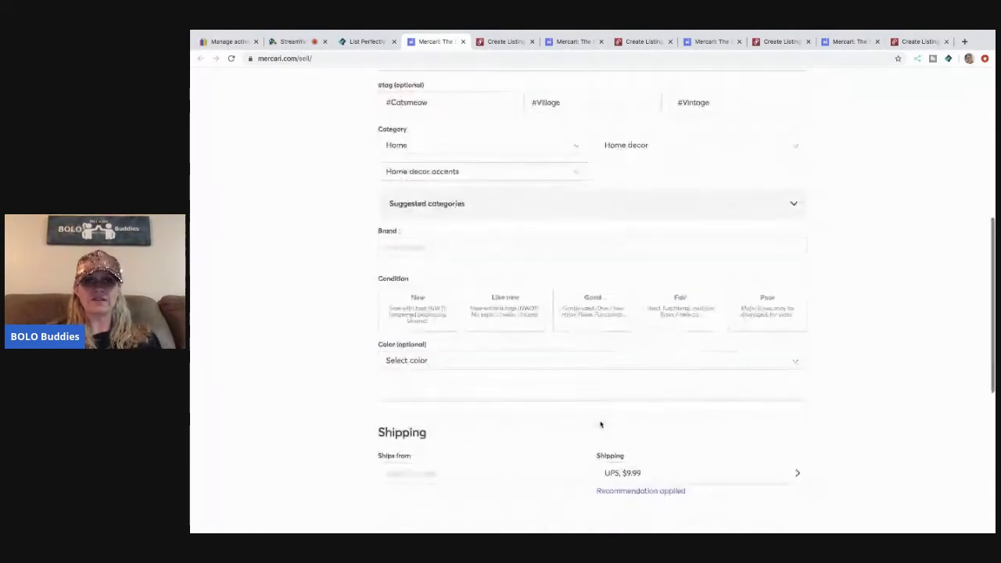
{"action": "left_click", "coordinate": [605, 299]}
{"action": "scroll", "coordinate": [494, 398], "scroll_direction": "down", "scroll_amount": 2}
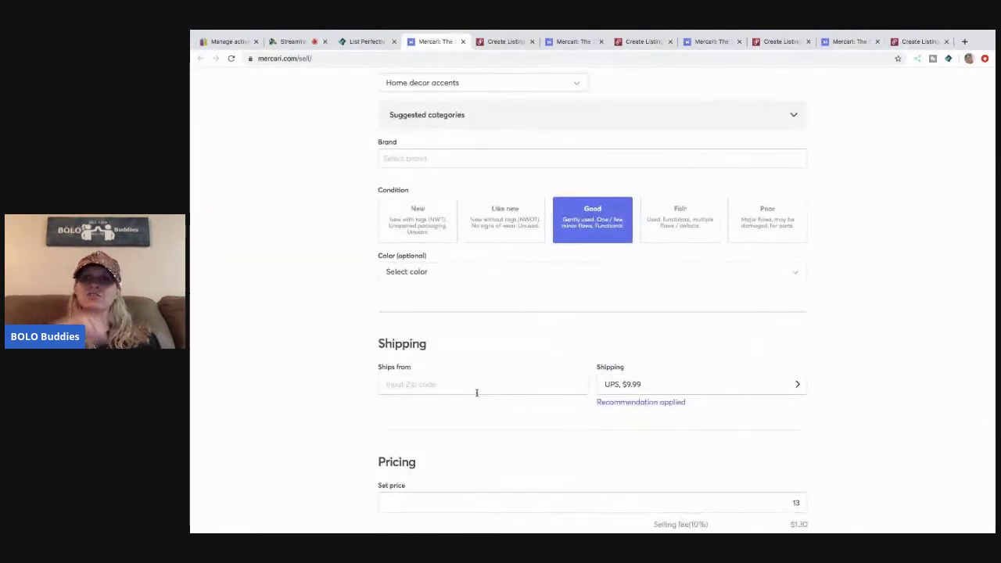
- Set shipping to free for buyers, shipped on your own
{"action": "left_click", "coordinate": [476, 393]}
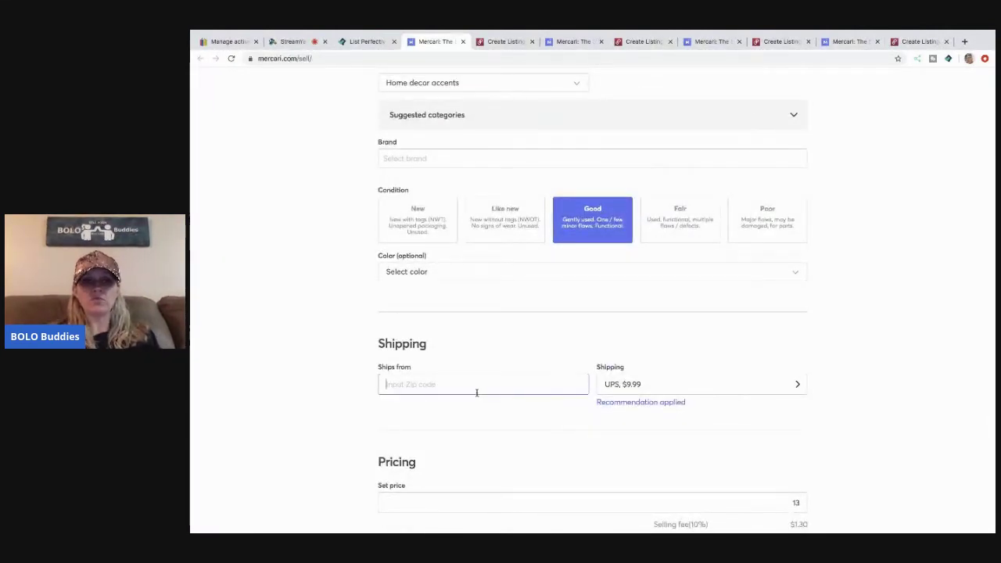
{"action": "key", "text": "Tab"}
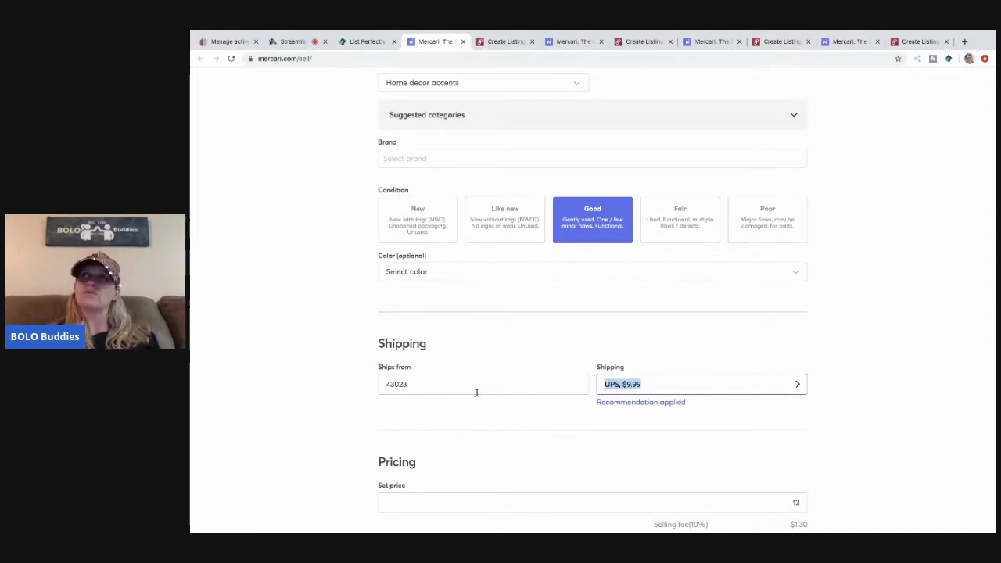
{"action": "left_click", "coordinate": [648, 388]}
{"action": "left_click", "coordinate": [595, 215]}
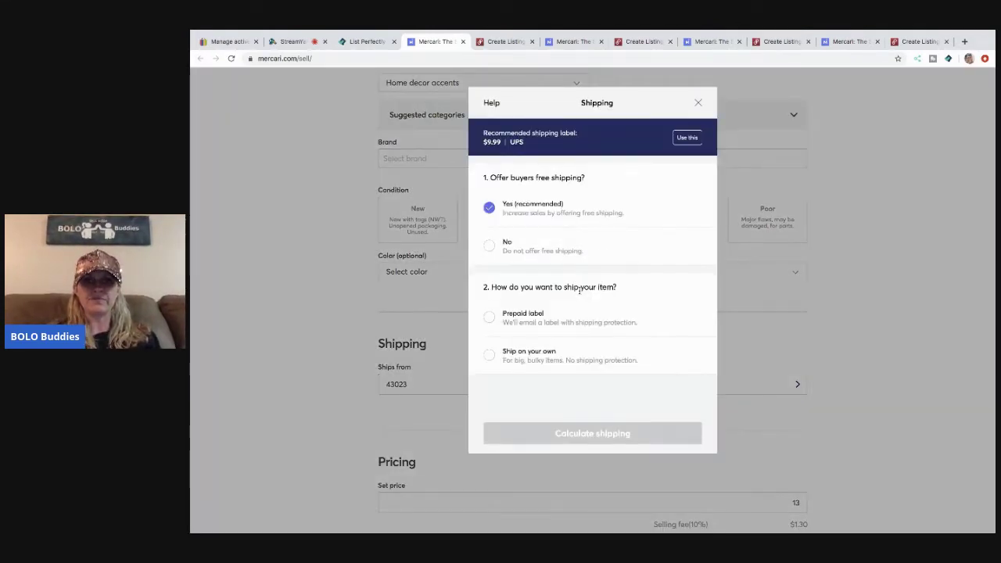
{"action": "left_click", "coordinate": [563, 357]}
{"action": "left_click", "coordinate": [595, 435]}
{"action": "scroll", "coordinate": [769, 461], "scroll_direction": "down", "scroll_amount": 2}
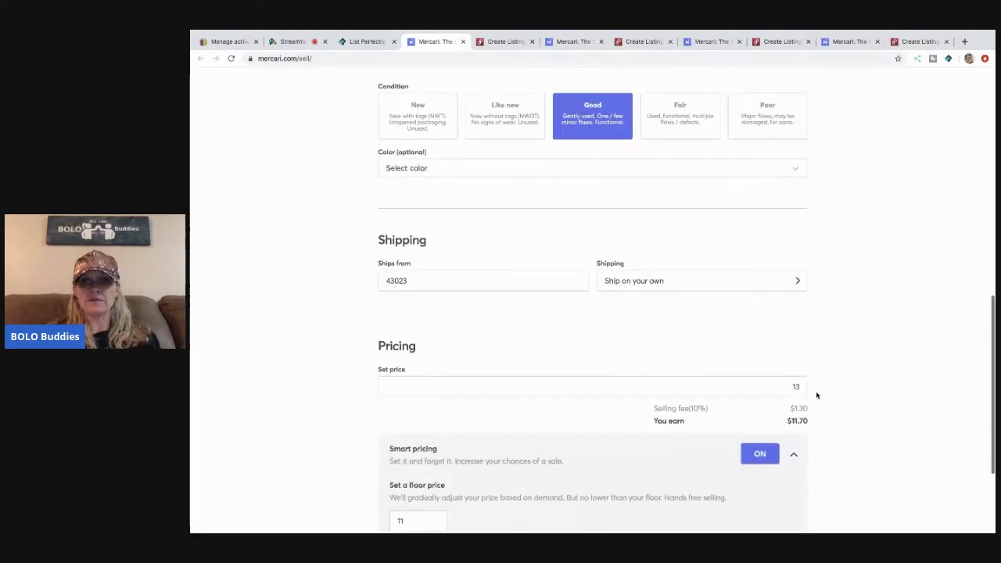
- Change the asking price from 13 to $17 and publish the Ramsey House listing
{"action": "double_click", "coordinate": [791, 385]}
{"action": "type", "text": "16"}
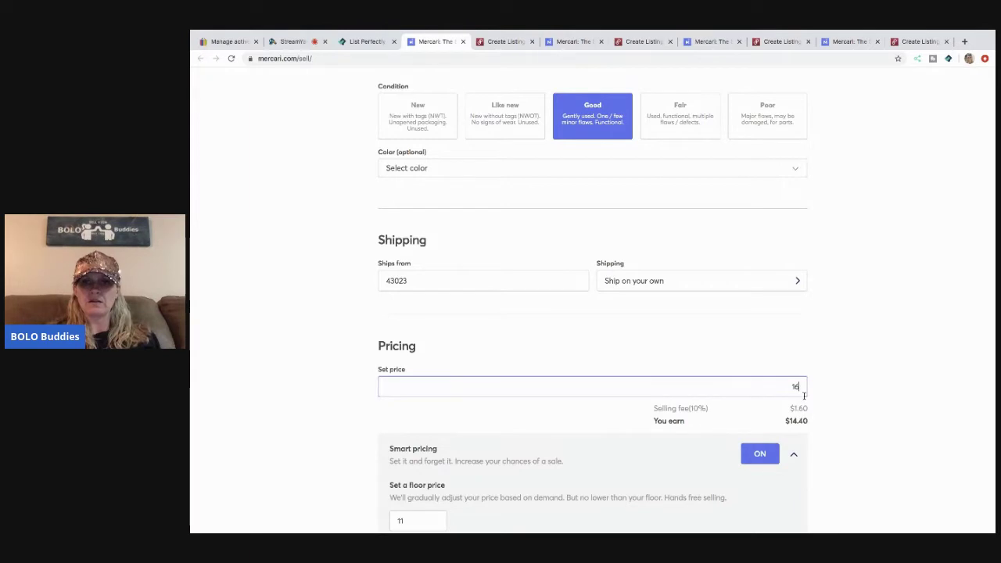
{"action": "key", "text": "BackSpace"}
{"action": "key", "text": "BackSpace"}
{"action": "type", "text": "17"}
{"action": "scroll", "coordinate": [628, 487], "scroll_direction": "down", "scroll_amount": 1}
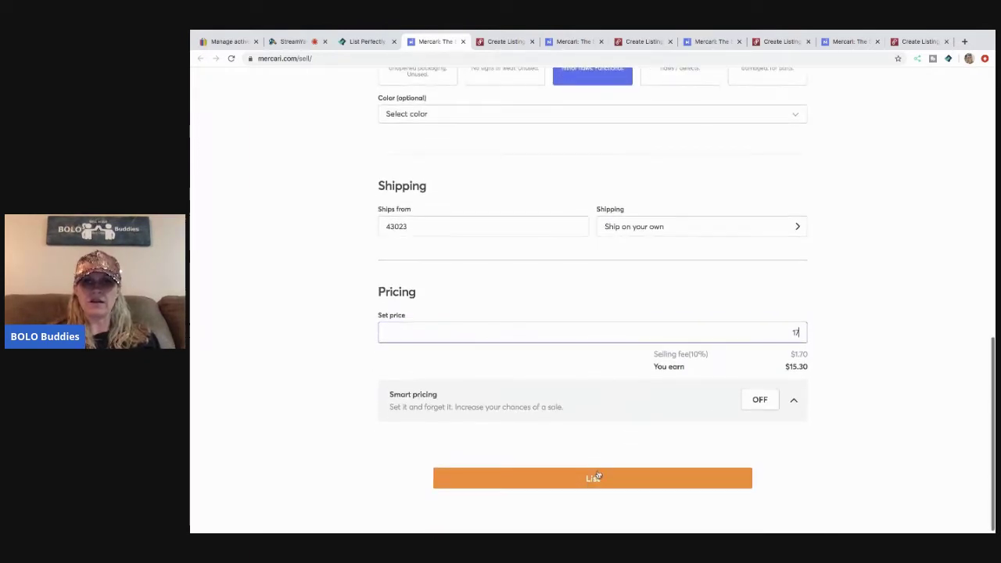
{"action": "left_click", "coordinate": [597, 476]}
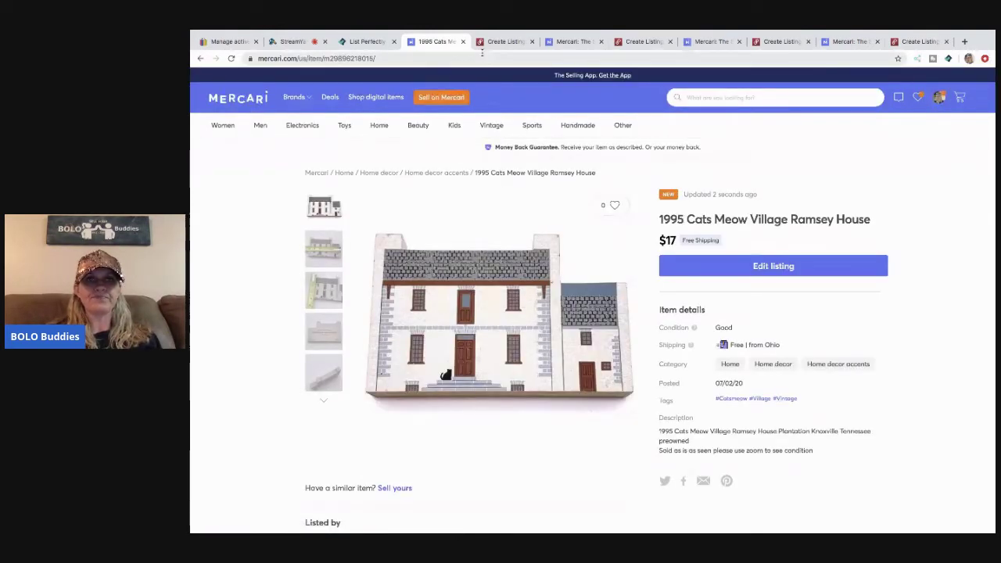
- Close the finished Mercari listing and trim the trailing fragment from the Poshmark title
{"action": "left_click", "coordinate": [462, 42]}
{"action": "scroll", "coordinate": [476, 188], "scroll_direction": "down", "scroll_amount": 3}
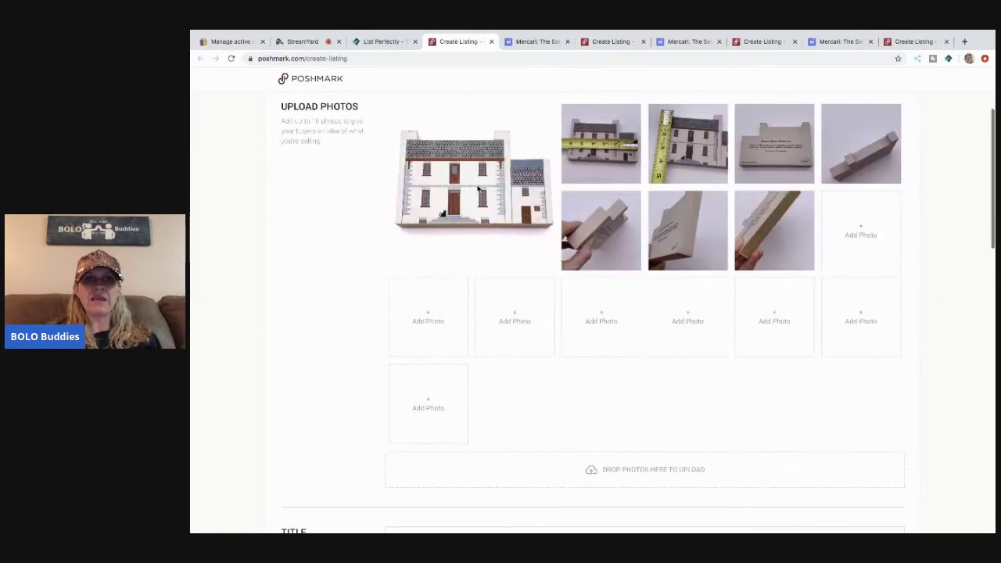
{"action": "scroll", "coordinate": [478, 190], "scroll_direction": "down", "scroll_amount": 2}
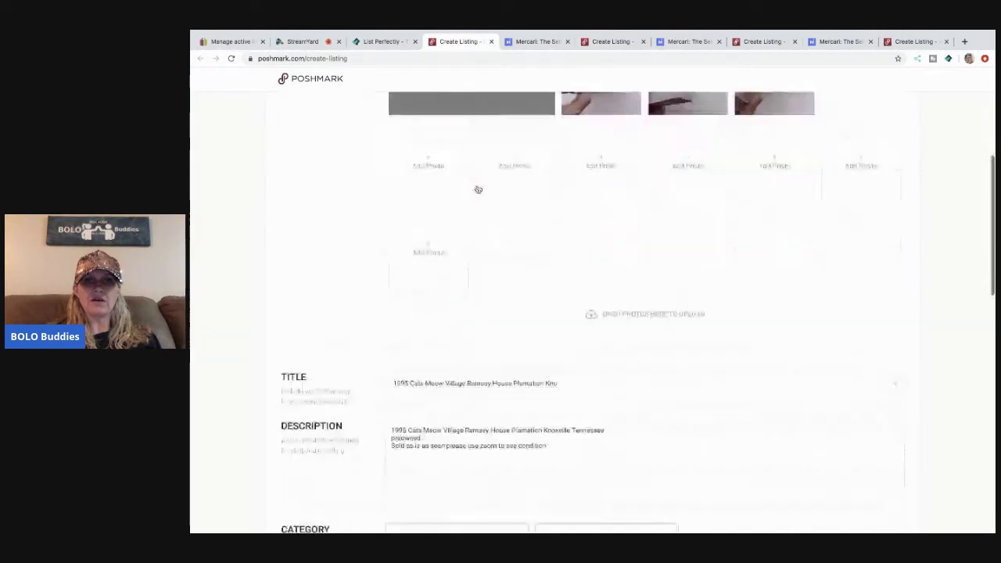
{"action": "scroll", "coordinate": [478, 189], "scroll_direction": "down", "scroll_amount": 1}
{"action": "left_click", "coordinate": [568, 329]}
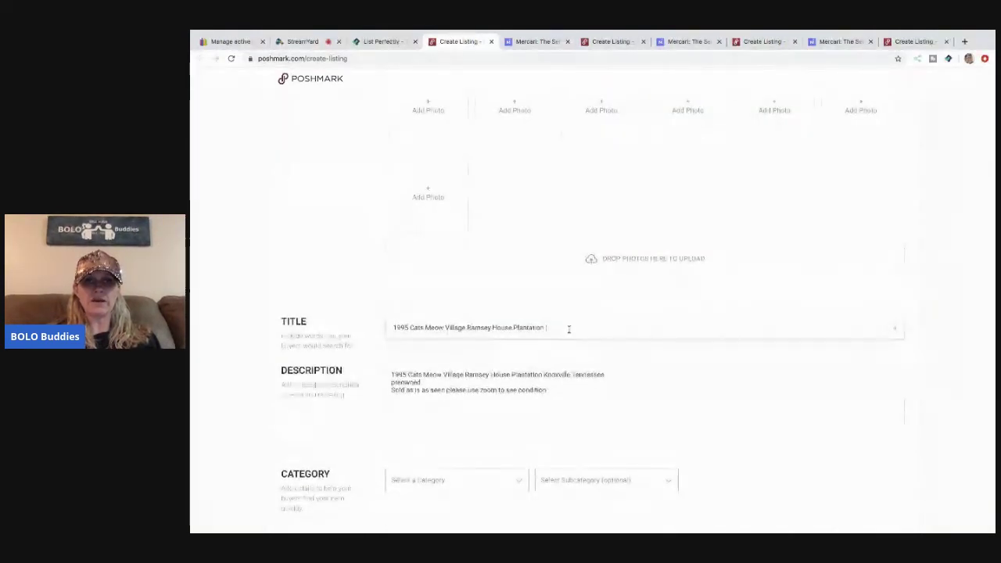
{"action": "key", "text": "BackSpace"}
{"action": "key", "text": "BackSpace"}
{"action": "key", "text": "BackSpace"}
{"action": "key", "text": "BackSpace"}
- Set the Poshmark category to Home > Accents > Decor
{"action": "scroll", "coordinate": [529, 369], "scroll_direction": "down", "scroll_amount": 2}
{"action": "left_click", "coordinate": [518, 384]}
{"action": "scroll", "coordinate": [519, 384], "scroll_direction": "up", "scroll_amount": 3}
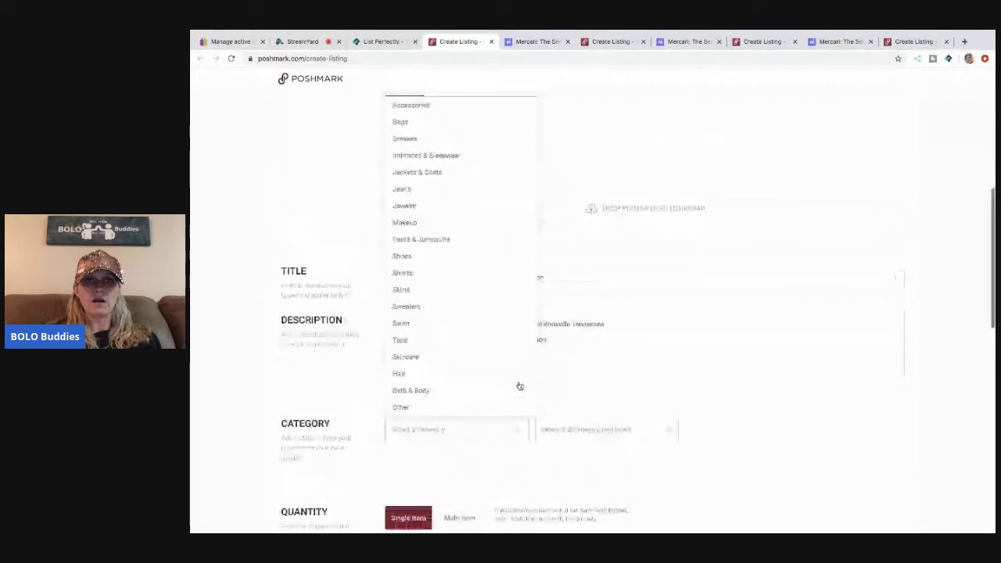
{"action": "left_click", "coordinate": [518, 151]}
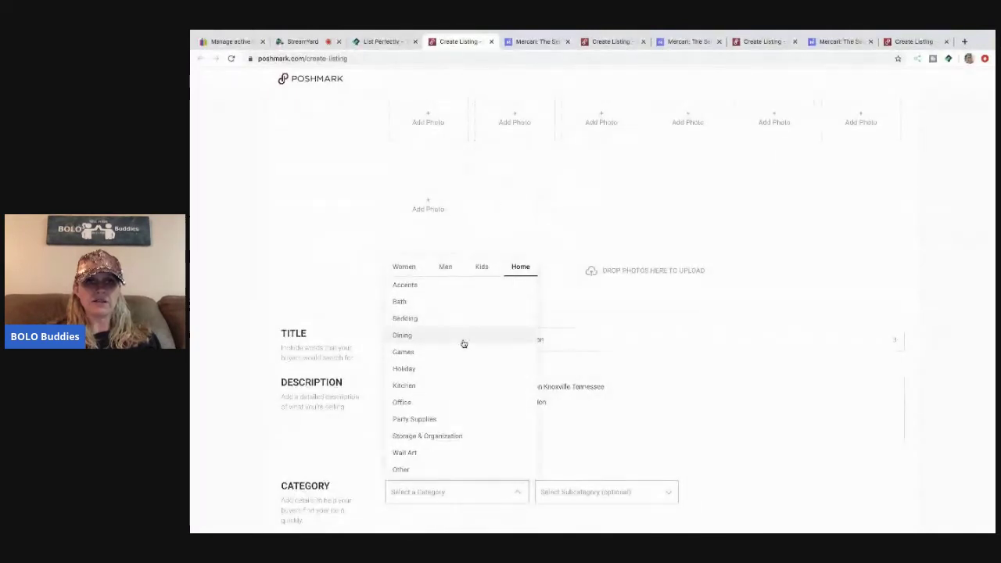
{"action": "left_click", "coordinate": [449, 286]}
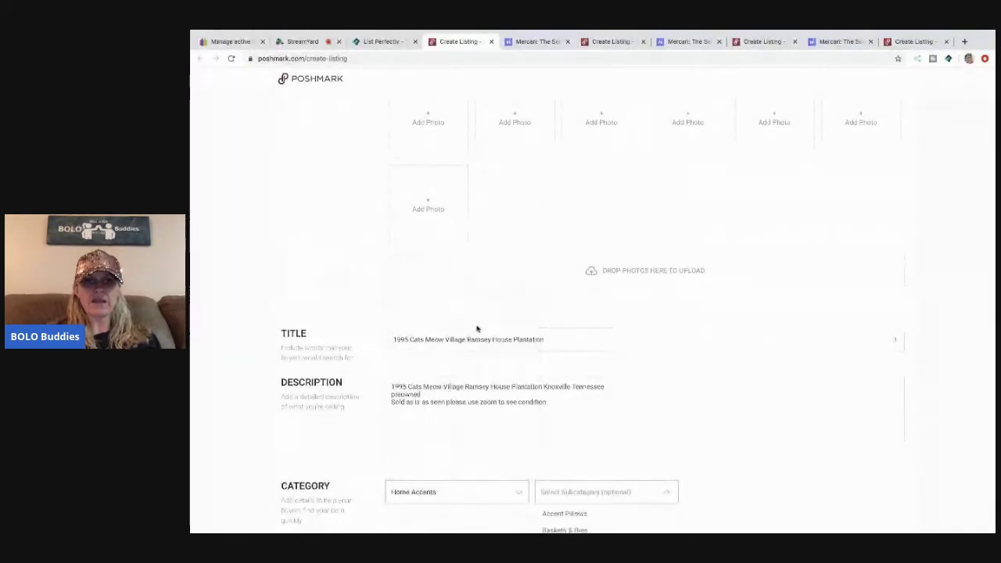
{"action": "scroll", "coordinate": [491, 371], "scroll_direction": "down", "scroll_amount": 2}
{"action": "left_click", "coordinate": [552, 444]}
- Set size OS, not new with tags, original price 0 and listing price $16
{"action": "scroll", "coordinate": [547, 391], "scroll_direction": "down", "scroll_amount": 3}
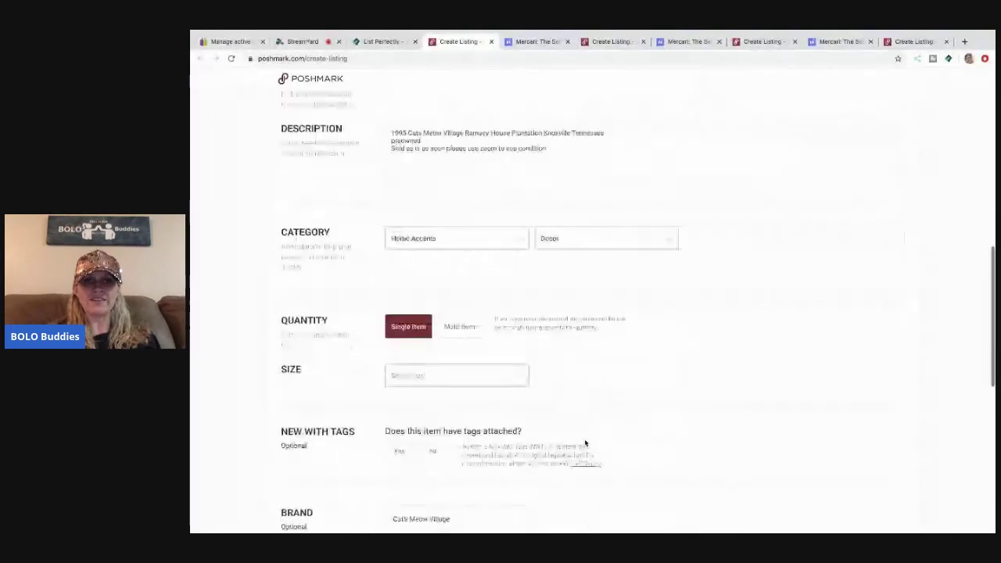
{"action": "left_click", "coordinate": [496, 305]}
{"action": "left_click", "coordinate": [425, 349]}
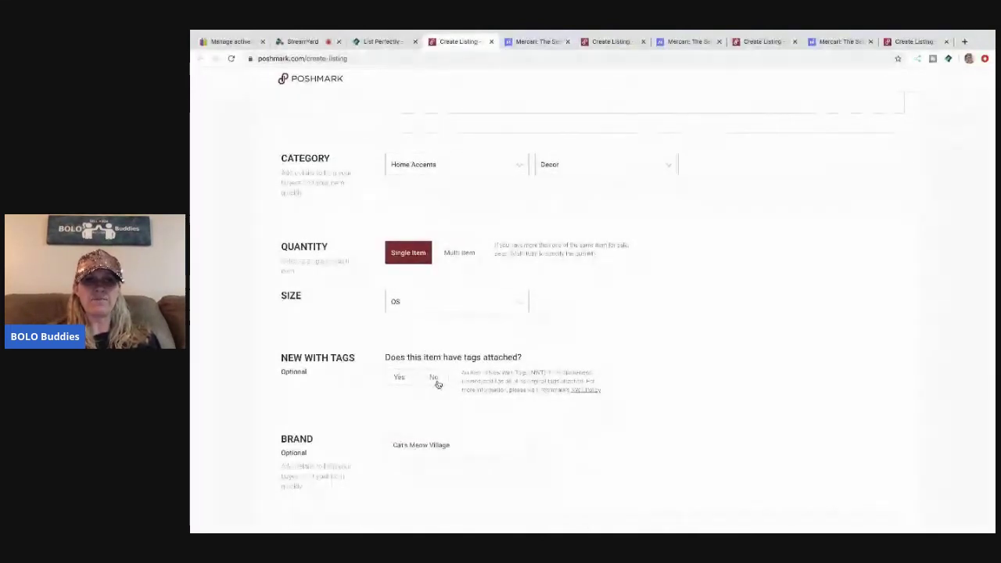
{"action": "left_click", "coordinate": [435, 379]}
{"action": "scroll", "coordinate": [438, 380], "scroll_direction": "down", "scroll_amount": 3}
{"action": "left_click", "coordinate": [425, 378]}
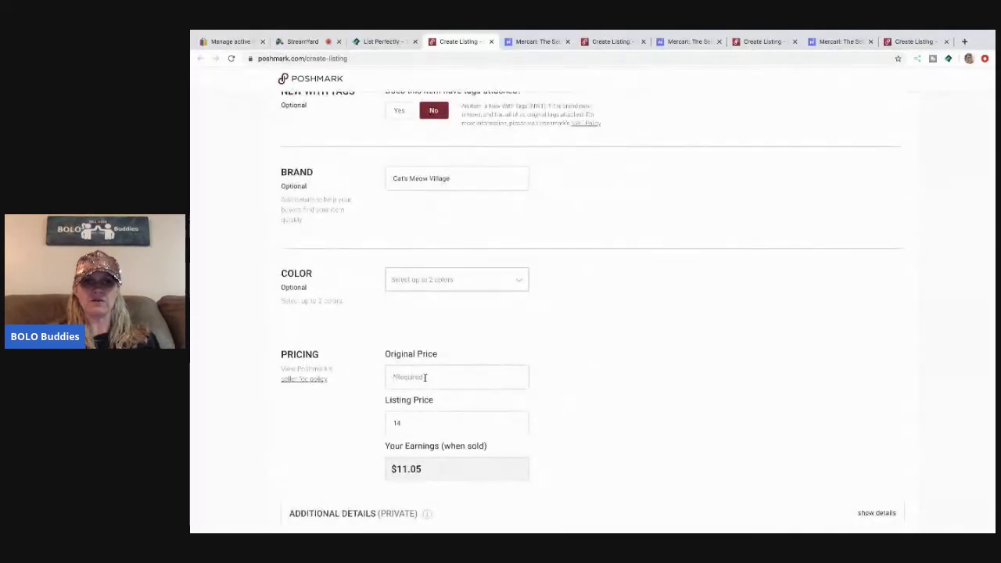
{"action": "type", "text": "0"}
{"action": "key", "text": "BackSpace"}
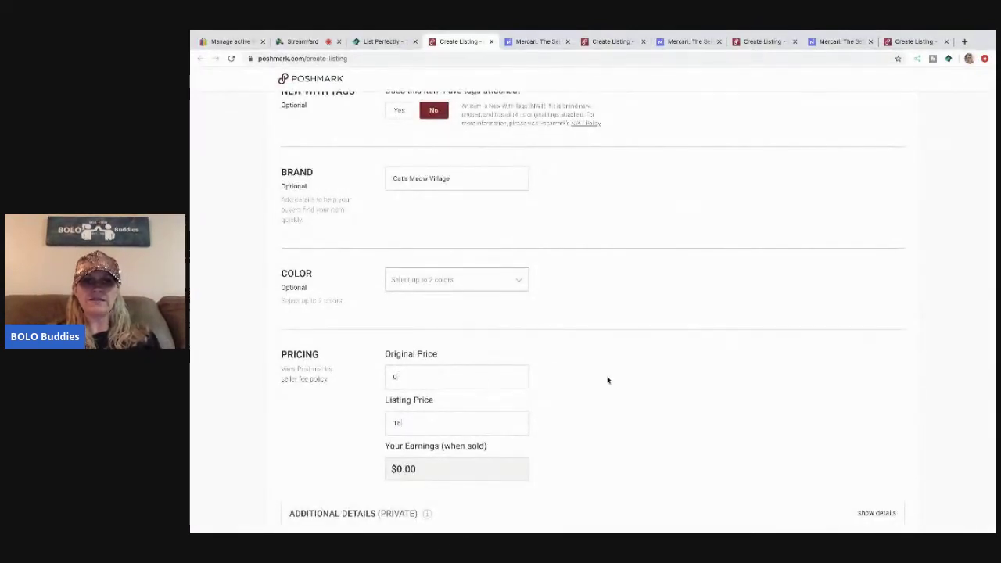
{"action": "type", "text": "6"}
- Turn off Twitter sharing, share to Together We Posh Party, and publish the listing
{"action": "scroll", "coordinate": [611, 381], "scroll_direction": "down", "scroll_amount": 3}
{"action": "left_click", "coordinate": [877, 417]}
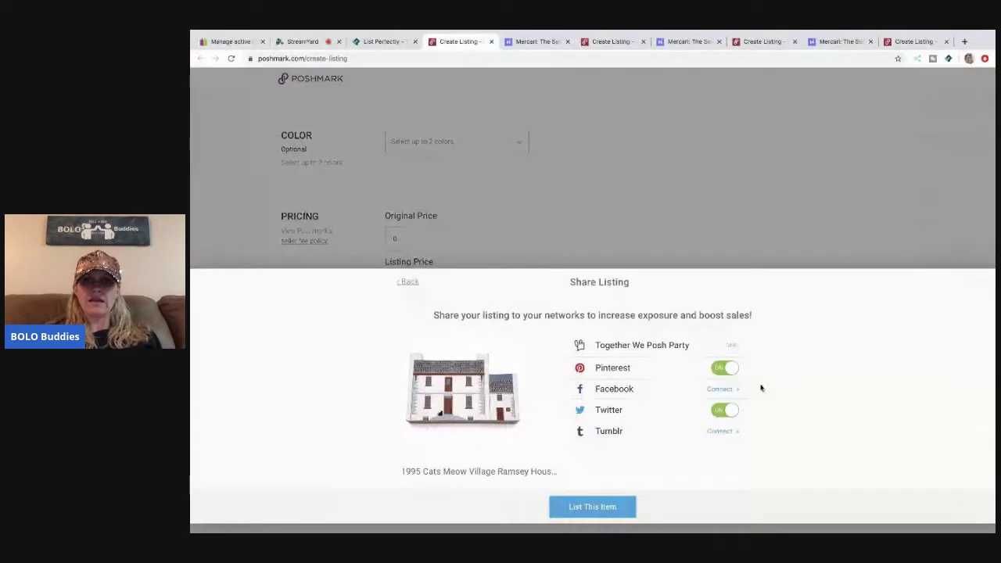
{"action": "left_click", "coordinate": [728, 411]}
{"action": "left_click", "coordinate": [730, 347]}
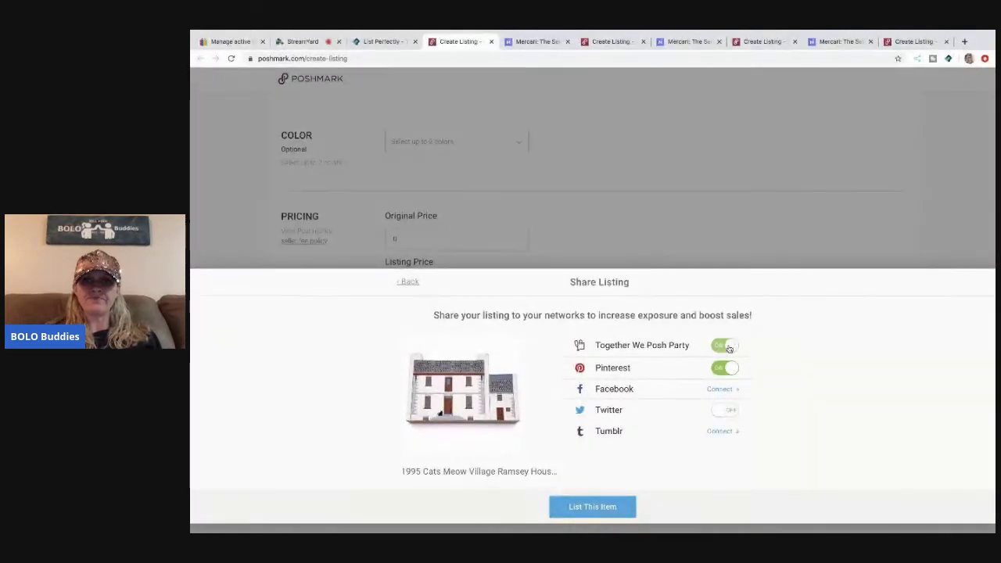
{"action": "left_click", "coordinate": [588, 506]}
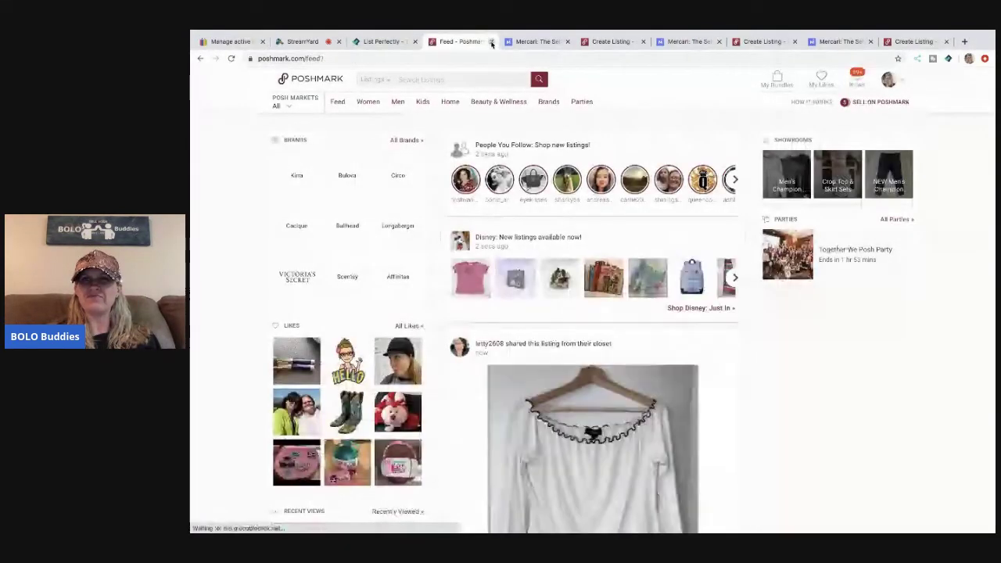
- Back on Mercari, add hashtags 'Catsmeo' and 'Vintage' to the Hersheys Krackel listing
{"action": "left_click", "coordinate": [491, 42]}
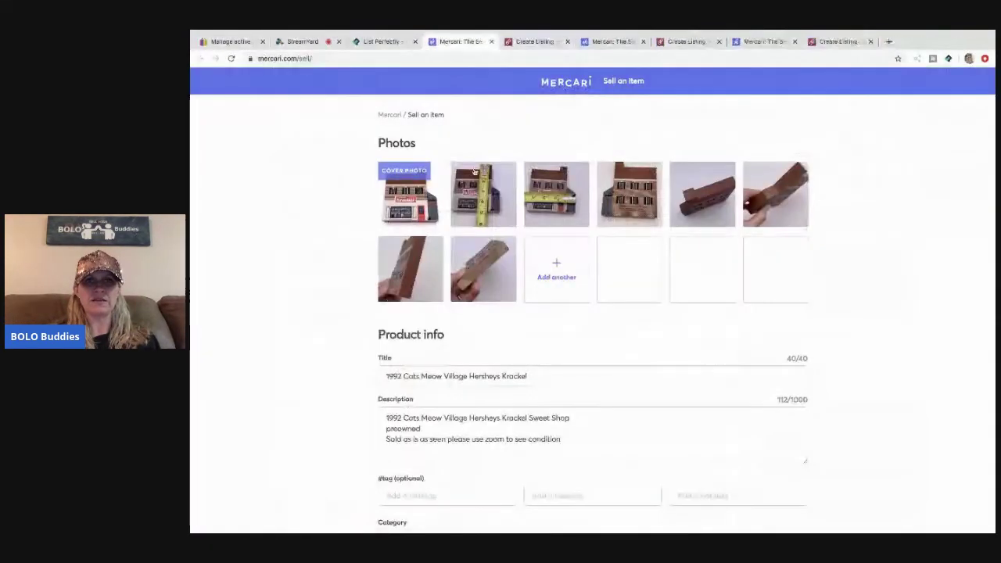
{"action": "scroll", "coordinate": [474, 167], "scroll_direction": "down", "scroll_amount": 3}
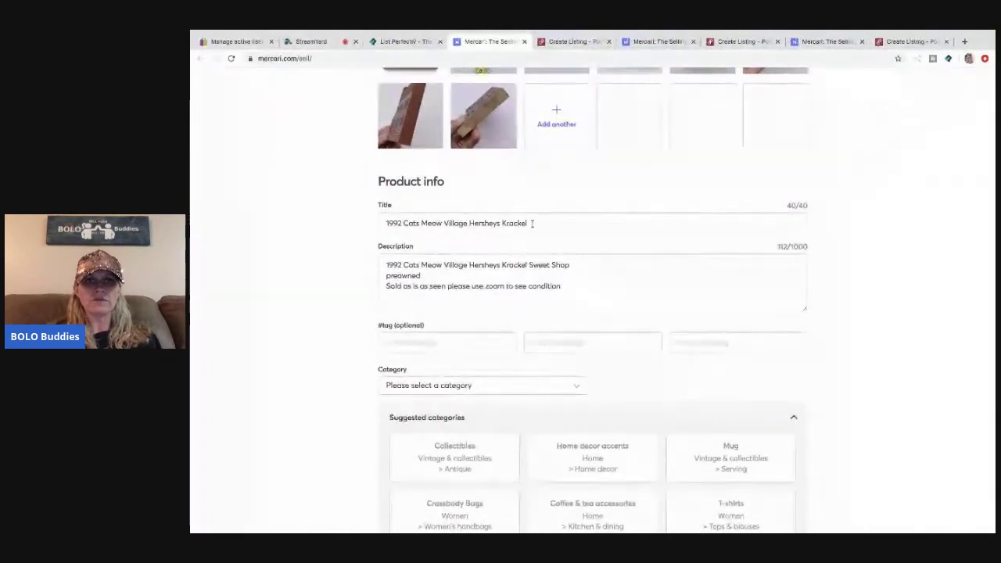
{"action": "left_click", "coordinate": [476, 344]}
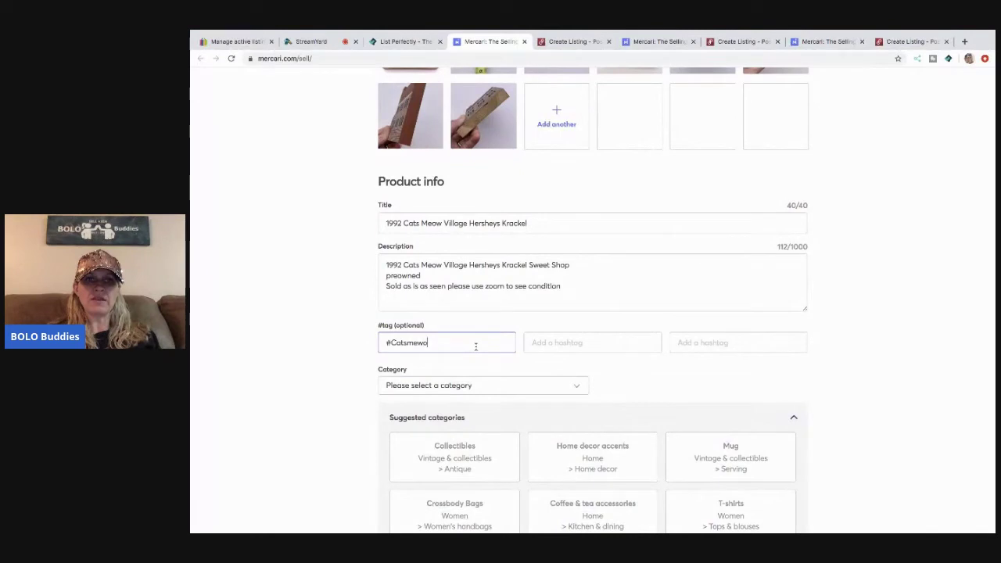
{"action": "type", "text": "Catsmeo"}
{"action": "key", "text": "Tab"}
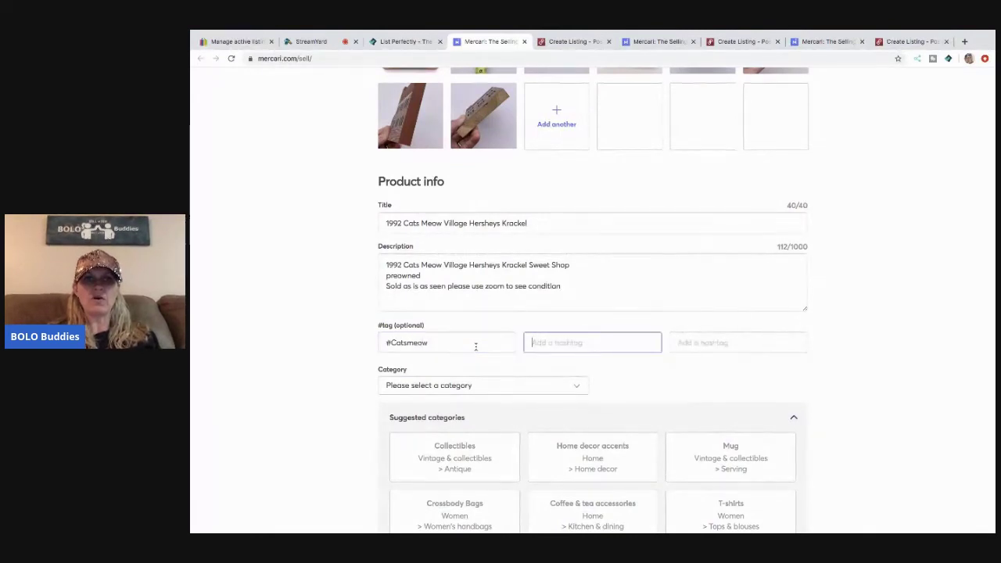
{"action": "type", "text": "Vintag"}
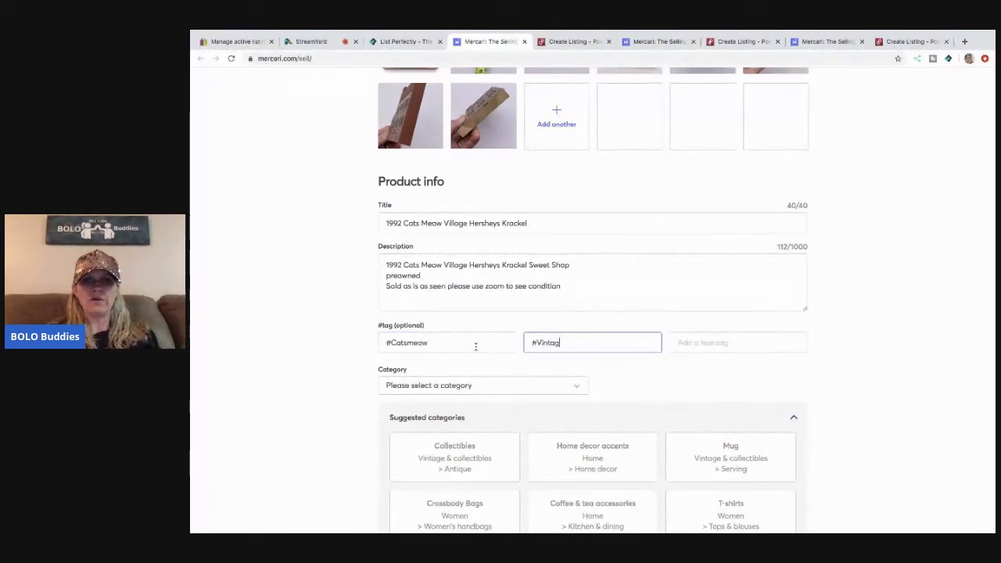
{"action": "type", "text": "e"}
{"action": "key", "text": "Tab"}
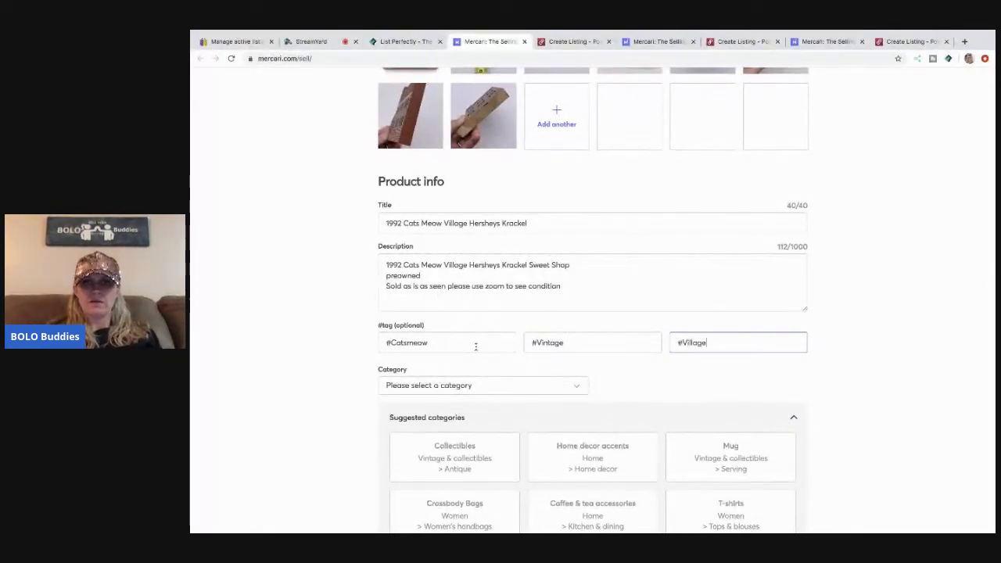
- Choose the Home decor accents category and Good condition
{"action": "scroll", "coordinate": [456, 389], "scroll_direction": "down", "scroll_amount": 1}
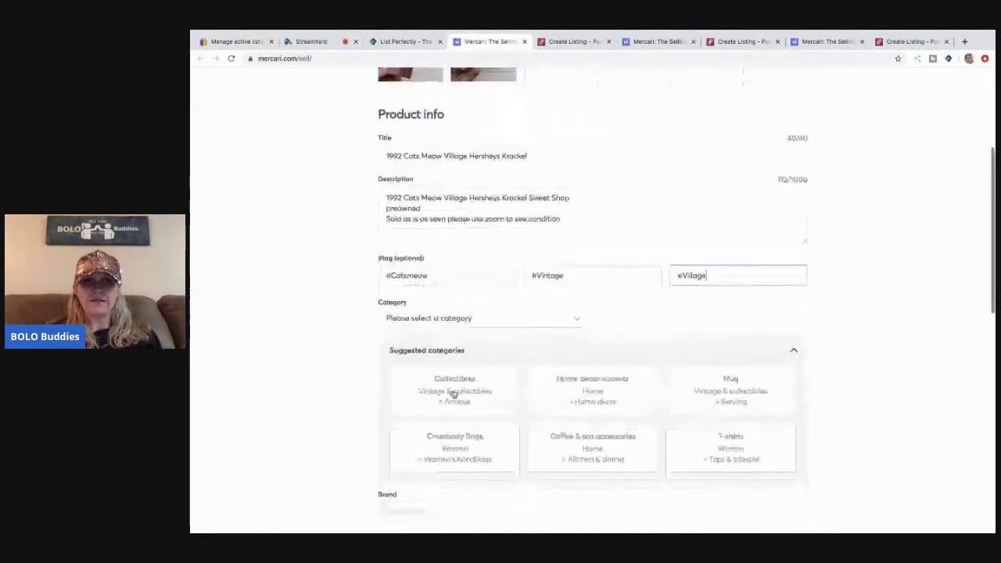
{"action": "left_click", "coordinate": [587, 391]}
{"action": "scroll", "coordinate": [586, 392], "scroll_direction": "down", "scroll_amount": 1}
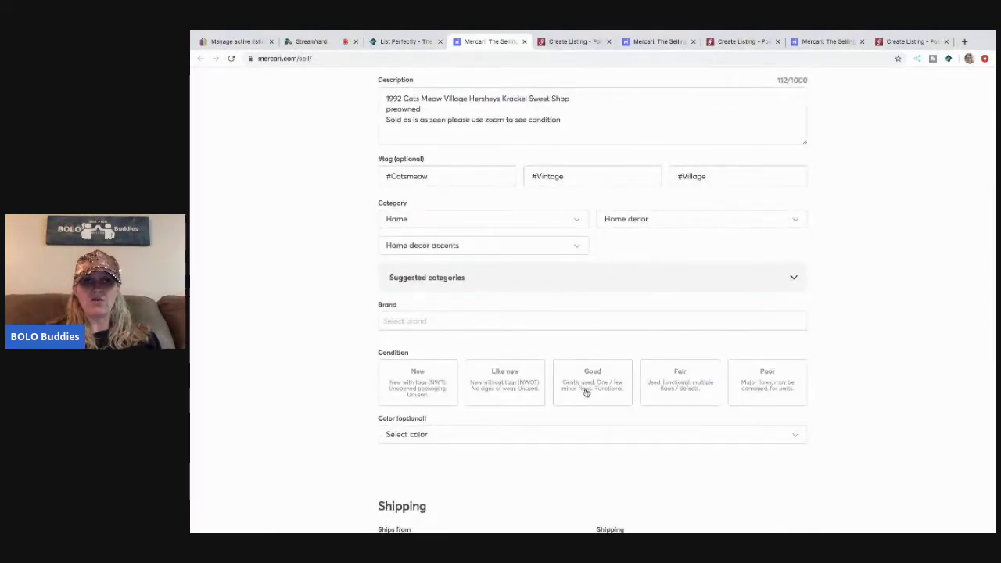
{"action": "left_click", "coordinate": [587, 392]}
- Enter the ships-from zip code and set free shipping, shipped on your own
{"action": "scroll", "coordinate": [586, 393], "scroll_direction": "down", "scroll_amount": 2}
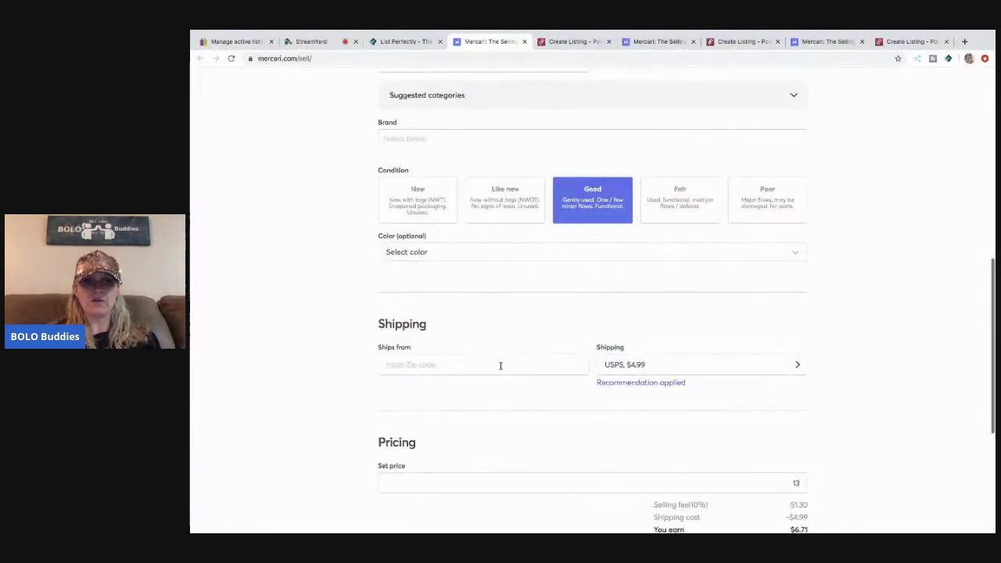
{"action": "left_click", "coordinate": [501, 365]}
{"action": "type", "text": "43023"}
{"action": "key", "text": "Tab"}
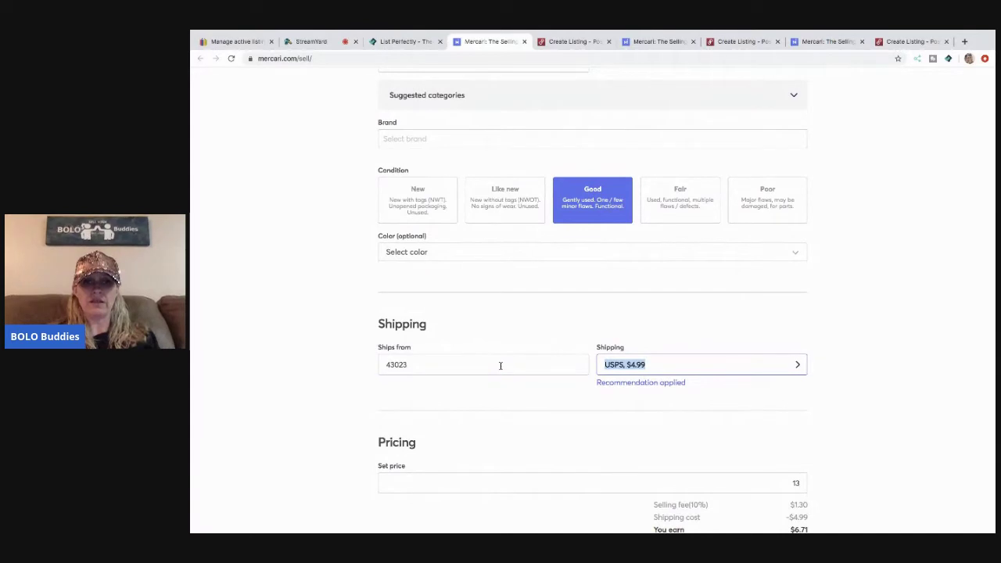
{"action": "left_click", "coordinate": [617, 369]}
{"action": "left_click", "coordinate": [548, 210]}
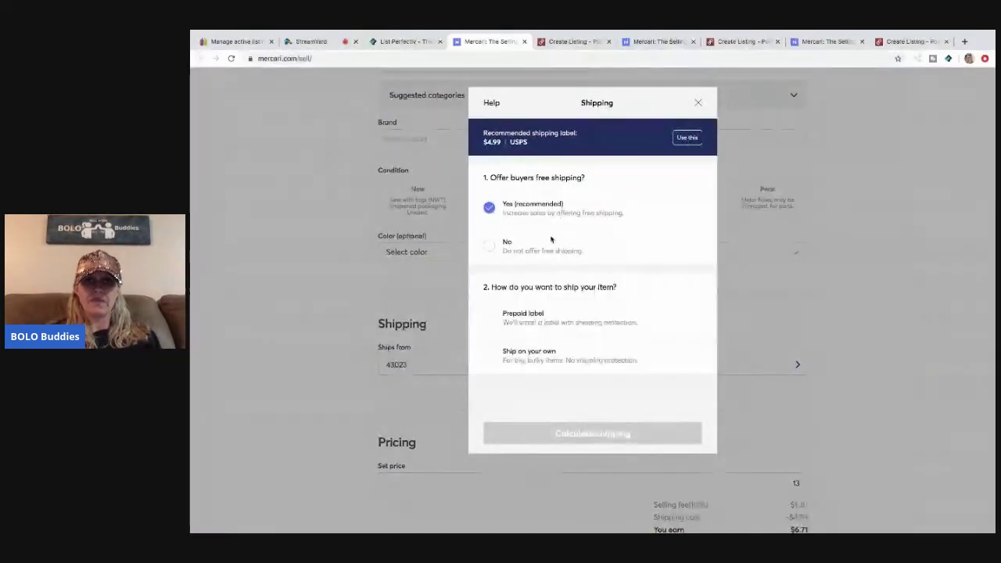
{"action": "left_click", "coordinate": [529, 353]}
{"action": "left_click", "coordinate": [593, 434]}
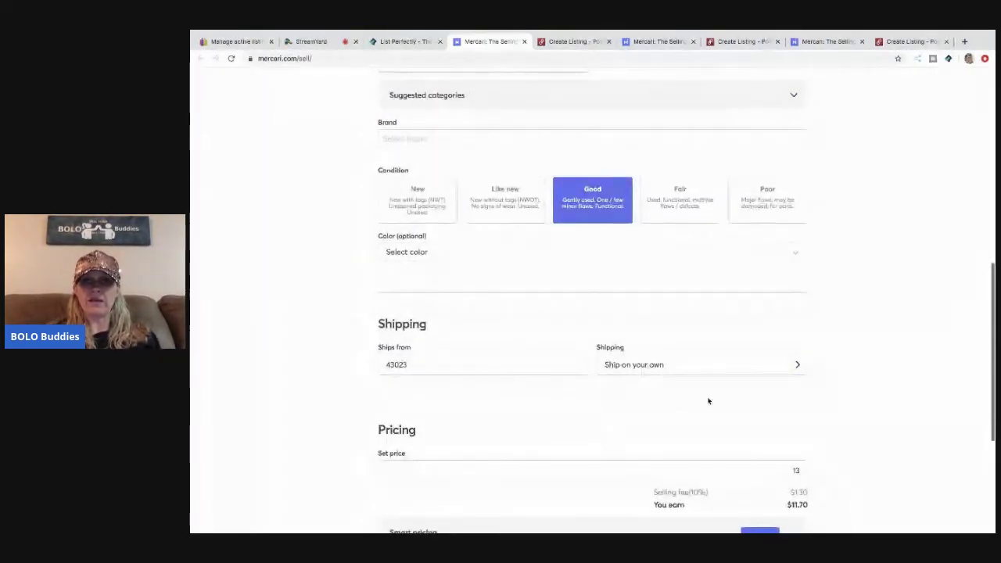
{"action": "scroll", "coordinate": [709, 402], "scroll_direction": "down", "scroll_amount": 2}
- Price the item at $15 with smart pricing off, publish it, and close the item page
{"action": "left_click", "coordinate": [799, 384]}
{"action": "type", "text": "15"}
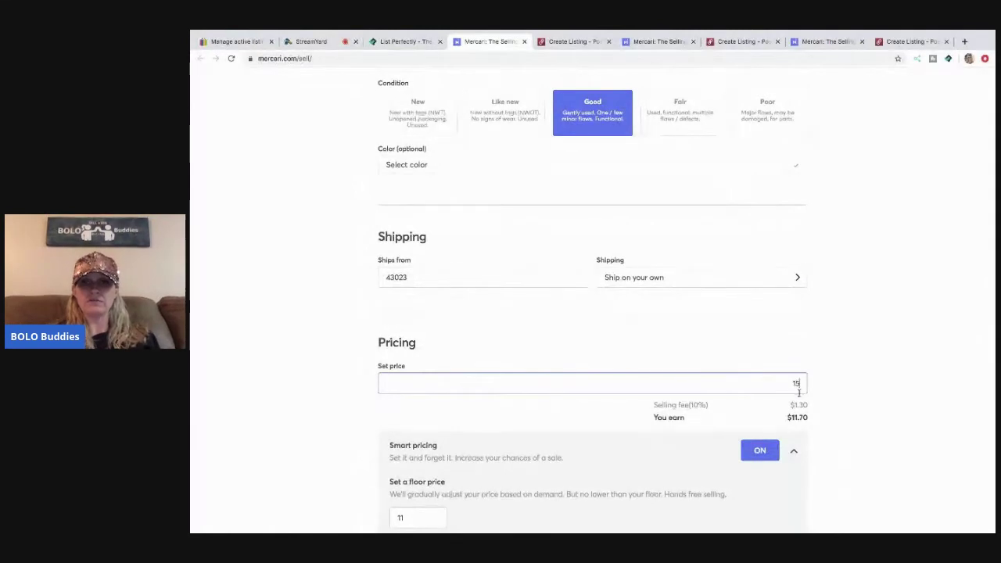
{"action": "left_click", "coordinate": [759, 451]}
{"action": "scroll", "coordinate": [702, 447], "scroll_direction": "down", "scroll_amount": 1}
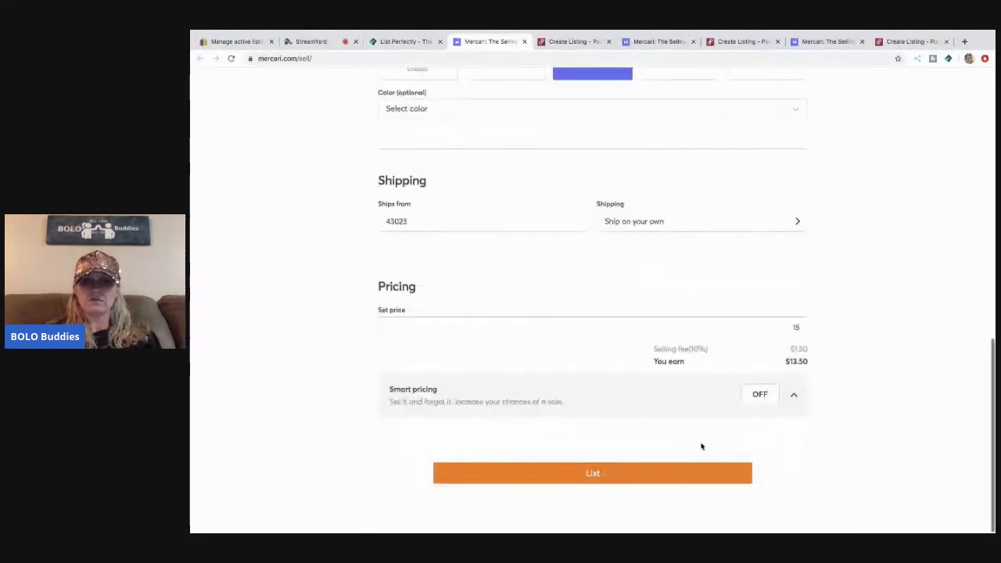
{"action": "left_click", "coordinate": [593, 474]}
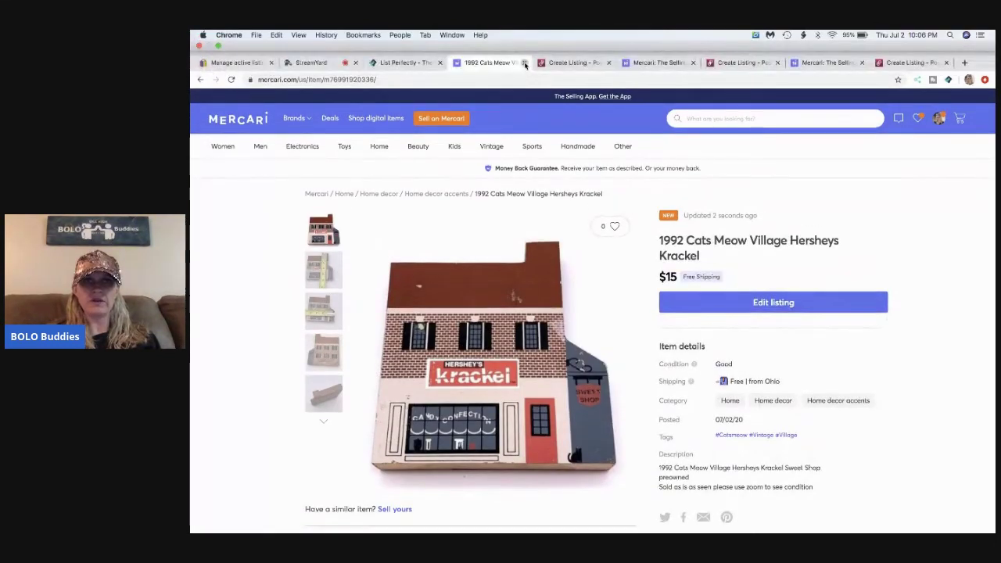
{"action": "left_click", "coordinate": [525, 63]}
- Set the Poshmark category to Home > Accents > Decor
{"action": "scroll", "coordinate": [529, 197], "scroll_direction": "down", "scroll_amount": 5}
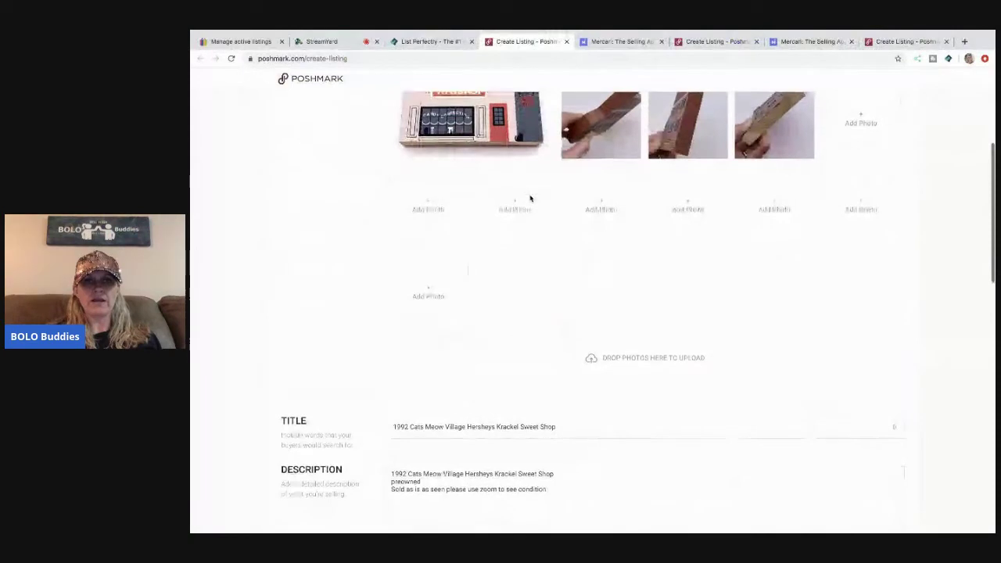
{"action": "scroll", "coordinate": [530, 198], "scroll_direction": "down", "scroll_amount": 3}
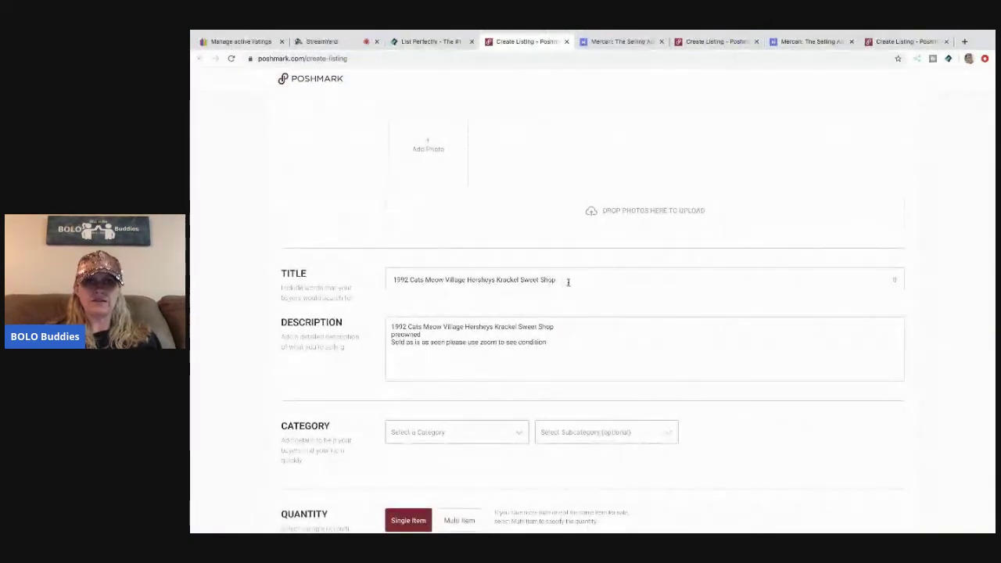
{"action": "left_click", "coordinate": [518, 440]}
{"action": "left_click", "coordinate": [513, 102]}
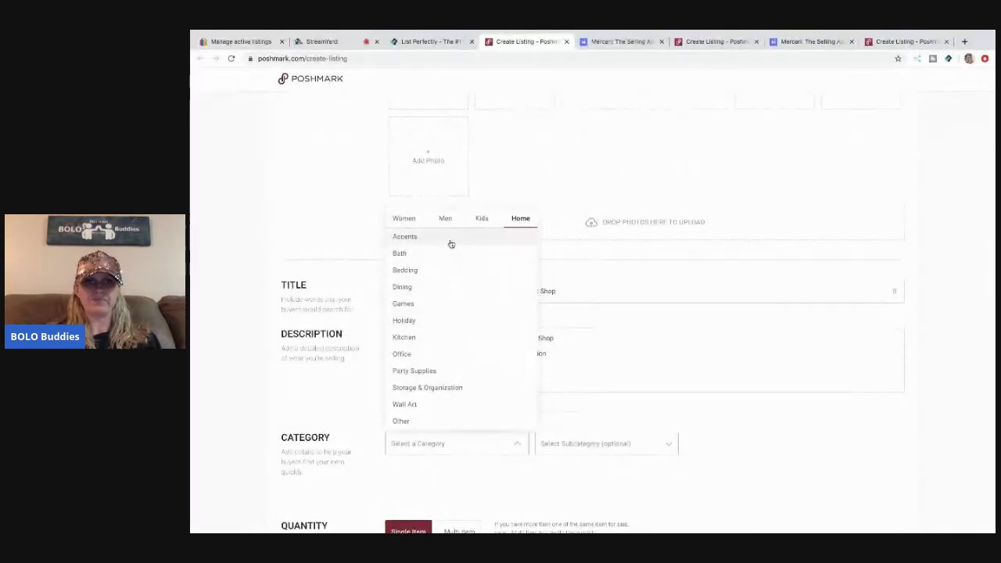
{"action": "left_click", "coordinate": [452, 237]}
{"action": "scroll", "coordinate": [550, 327], "scroll_direction": "down", "scroll_amount": 3}
{"action": "left_click", "coordinate": [567, 439]}
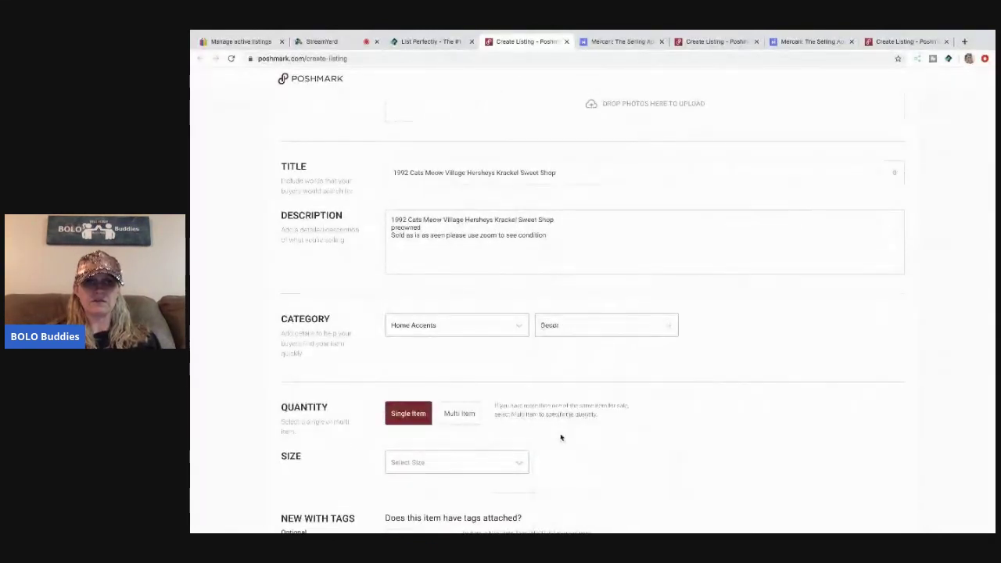
- Set size OS, not new with tags, original price 0 and listing price $15
{"action": "left_click", "coordinate": [497, 463]}
{"action": "left_click", "coordinate": [415, 407]}
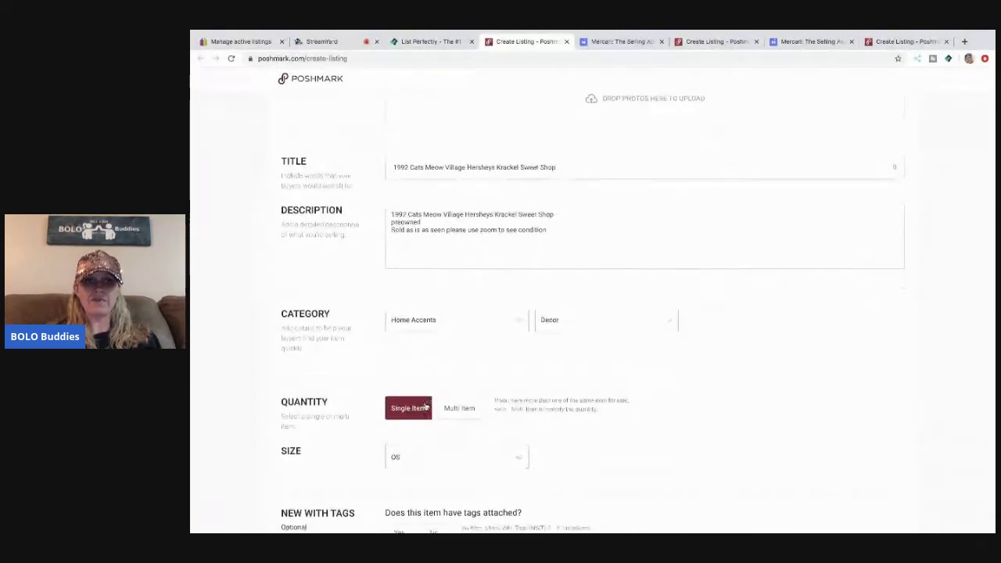
{"action": "scroll", "coordinate": [446, 354], "scroll_direction": "down", "scroll_amount": 5}
{"action": "left_click", "coordinate": [435, 323]}
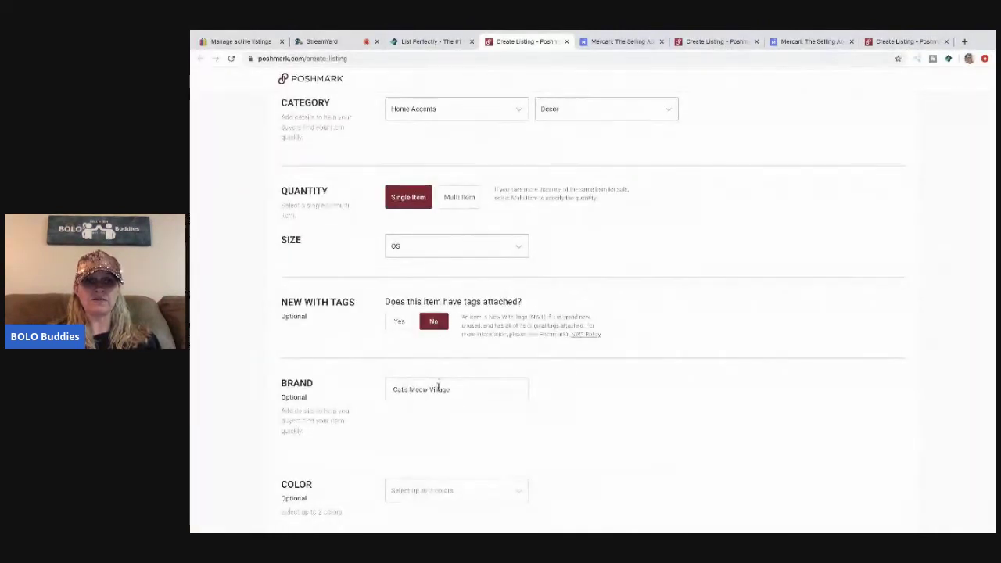
{"action": "scroll", "coordinate": [441, 389], "scroll_direction": "down", "scroll_amount": 2}
{"action": "scroll", "coordinate": [439, 397], "scroll_direction": "down", "scroll_amount": 2}
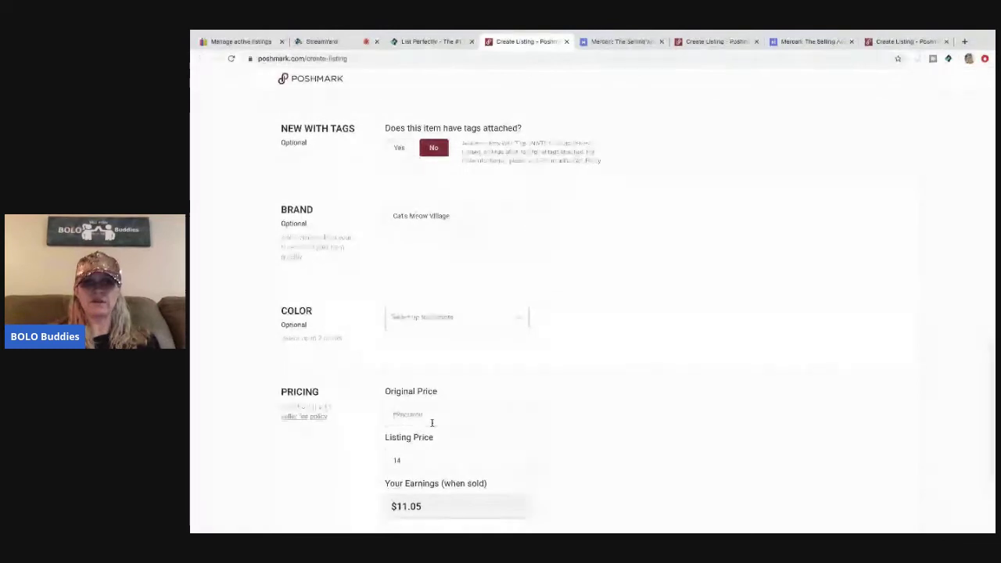
{"action": "left_click", "coordinate": [432, 421]}
{"action": "type", "text": "0"}
{"action": "key", "text": "Tab"}
{"action": "type", "text": "1"}
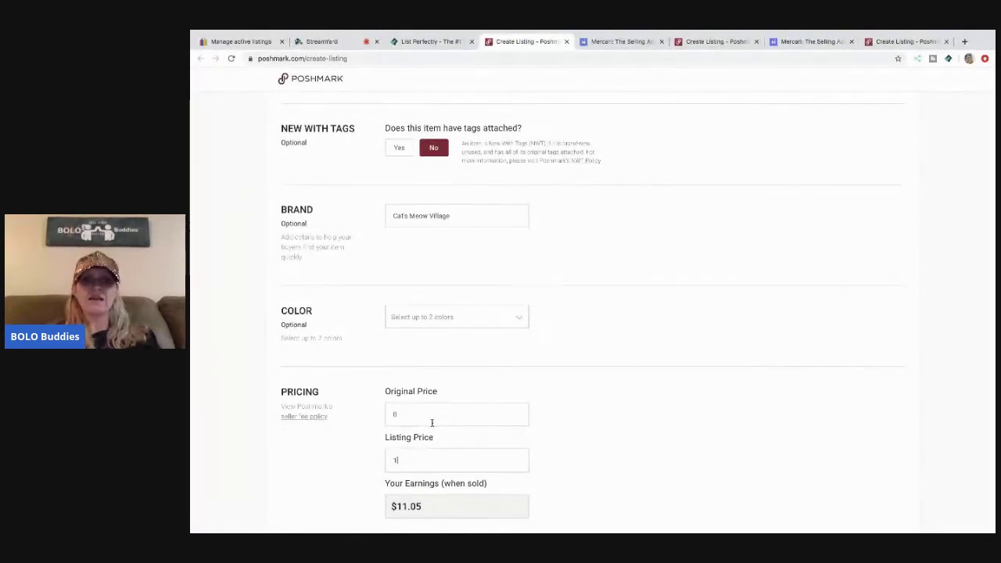
{"action": "type", "text": "5"}
- Share the Hersheys Krackel listing to Together We Posh Party and publish it
{"action": "scroll", "coordinate": [619, 431], "scroll_direction": "down", "scroll_amount": 2}
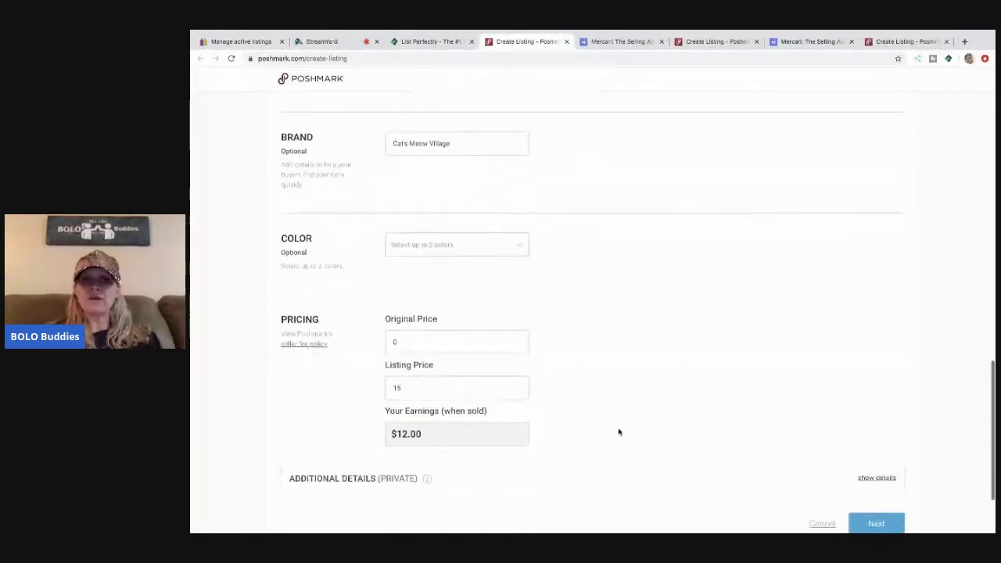
{"action": "left_click", "coordinate": [876, 525]}
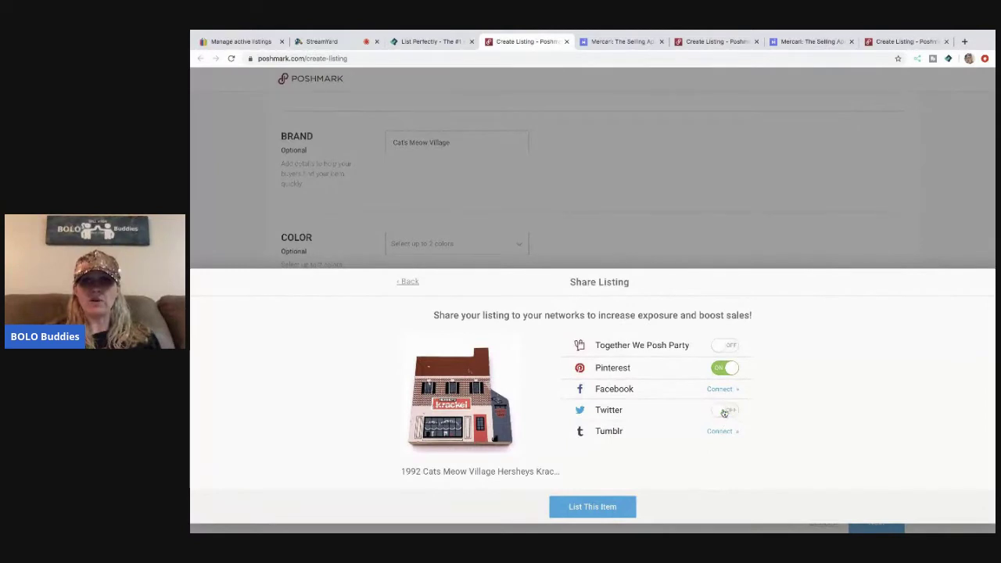
{"action": "left_click", "coordinate": [726, 345]}
{"action": "left_click", "coordinate": [593, 506]}
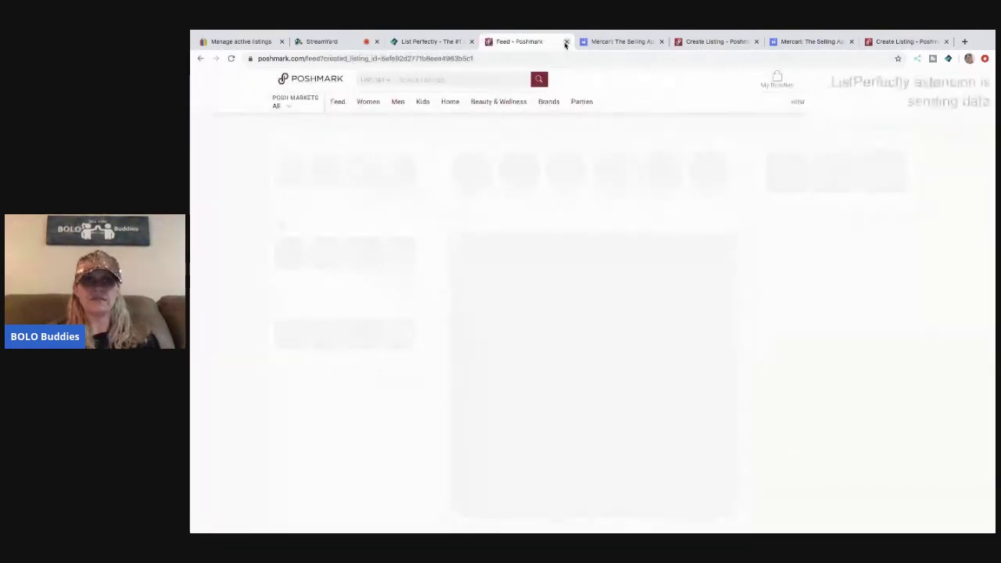
- Back on Mercari, remove the stray B from the title and add hashtags Tavern, Vintage and Catsmeow
{"action": "left_click", "coordinate": [566, 43]}
{"action": "scroll", "coordinate": [543, 228], "scroll_direction": "down", "scroll_amount": 4}
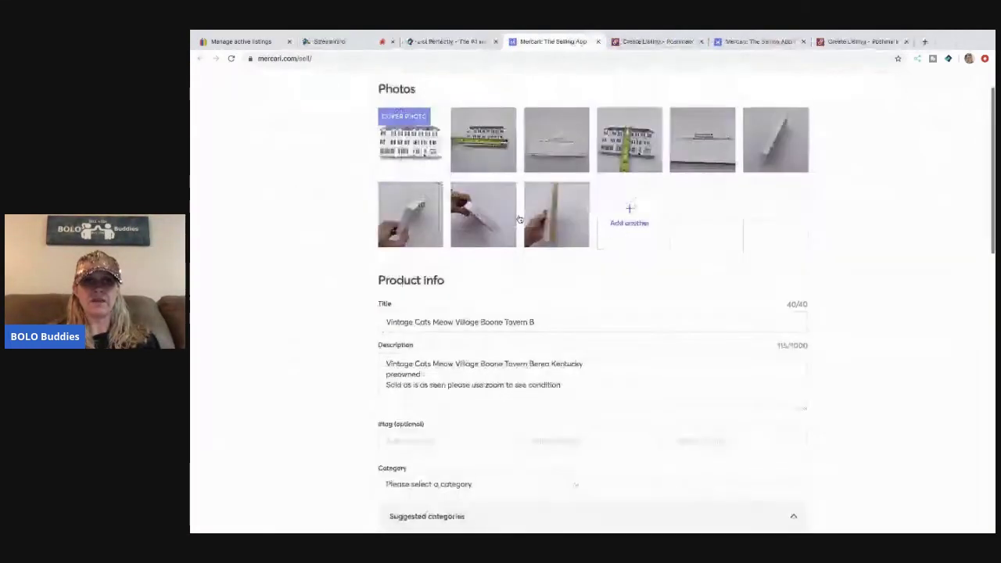
{"action": "key", "text": "BackSpace"}
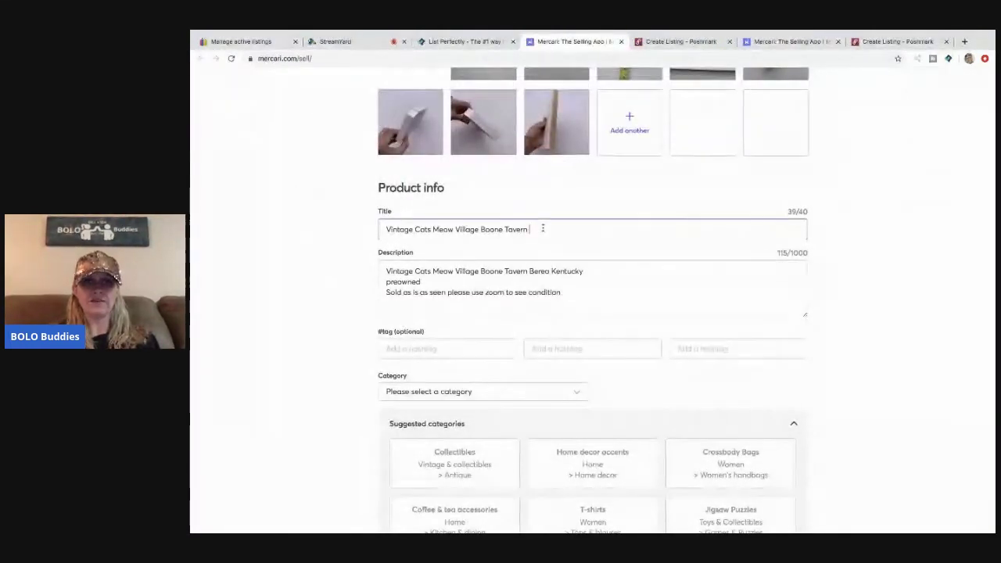
{"action": "left_click", "coordinate": [486, 348]}
{"action": "type", "text": "Tavern"}
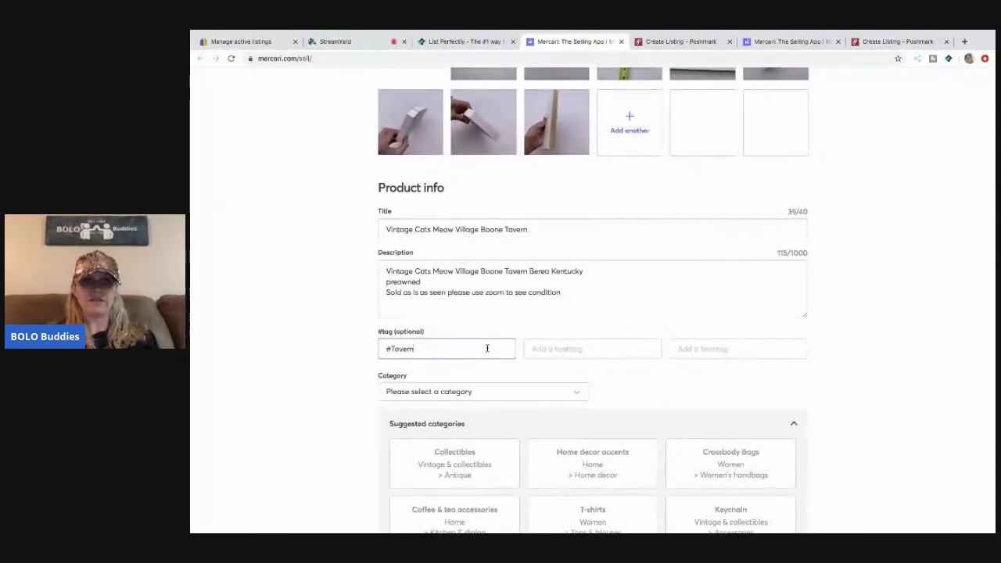
{"action": "key", "text": "Tab"}
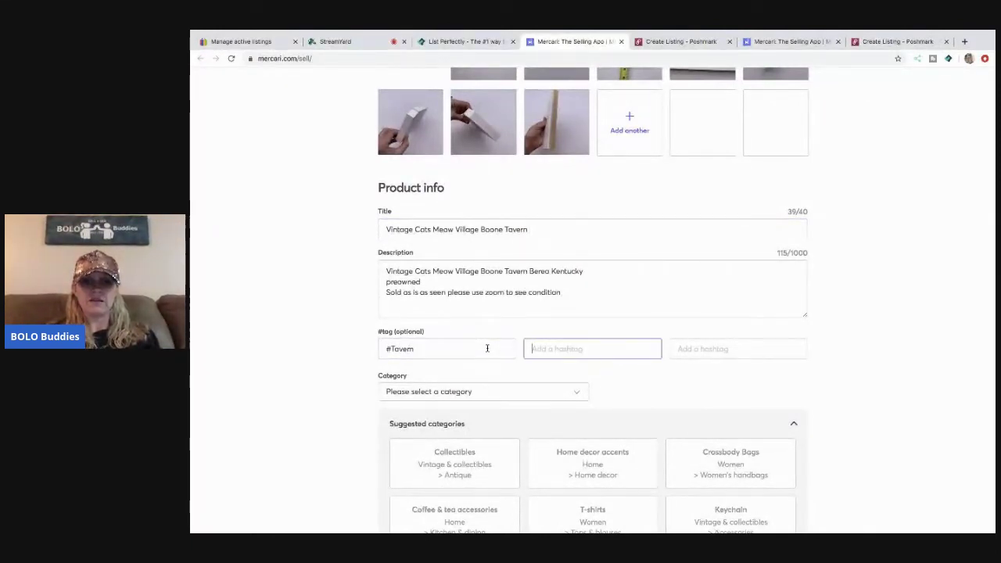
{"action": "type", "text": "Vintage"}
{"action": "key", "text": "Tab"}
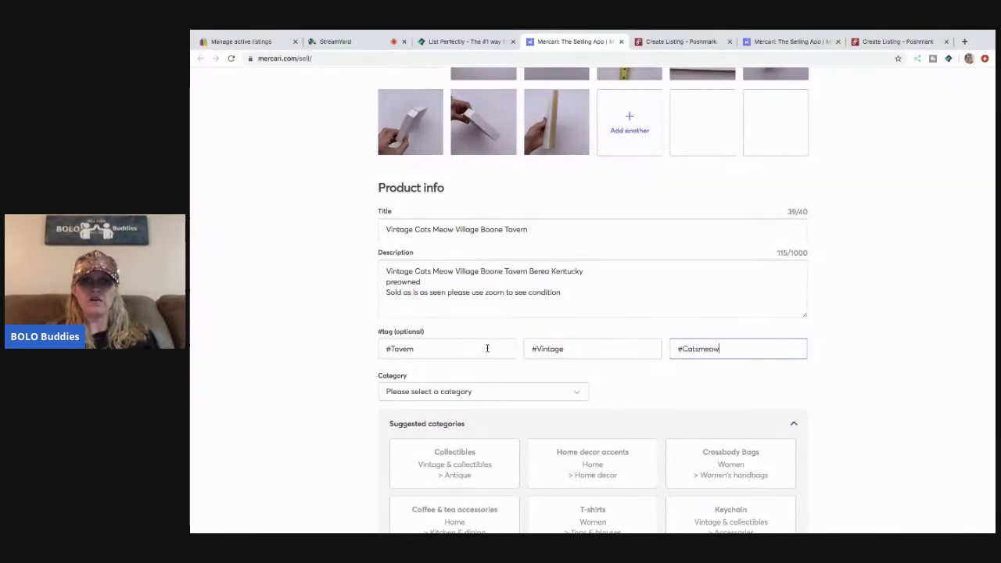
- Set the category to Home decor accents and the condition to Good
{"action": "left_click", "coordinate": [582, 458]}
{"action": "scroll", "coordinate": [581, 456], "scroll_direction": "down", "scroll_amount": 4}
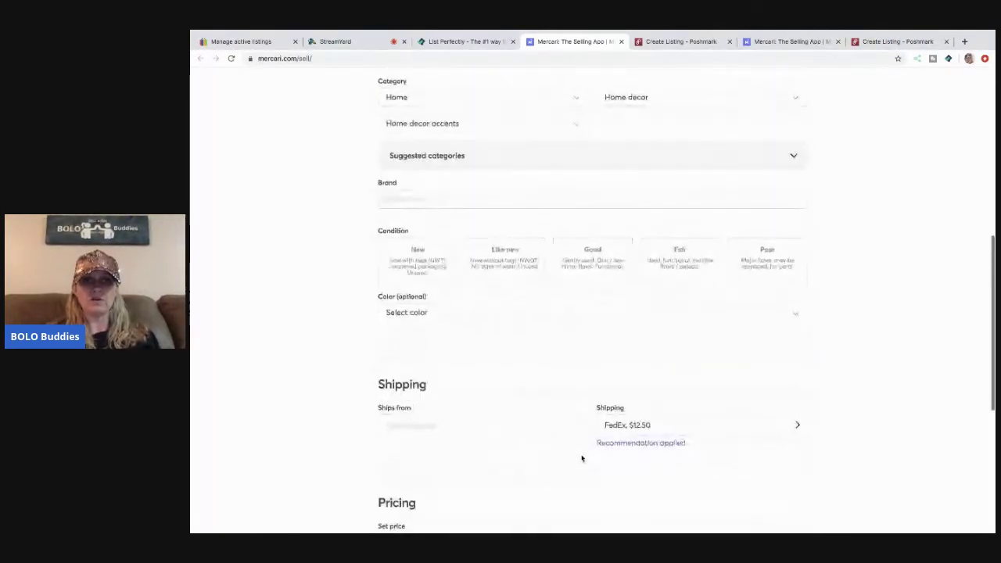
{"action": "left_click", "coordinate": [598, 278]}
- Enter ships-from zip 43023 and choose free shipping, shipped on your own
{"action": "left_click", "coordinate": [463, 426]}
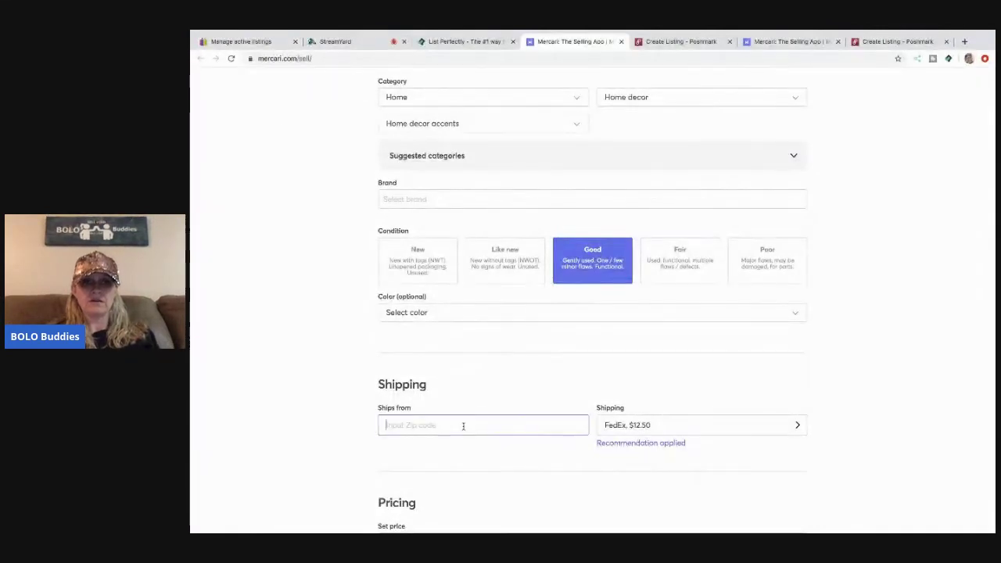
{"action": "type", "text": "43023"}
{"action": "left_click", "coordinate": [639, 426]}
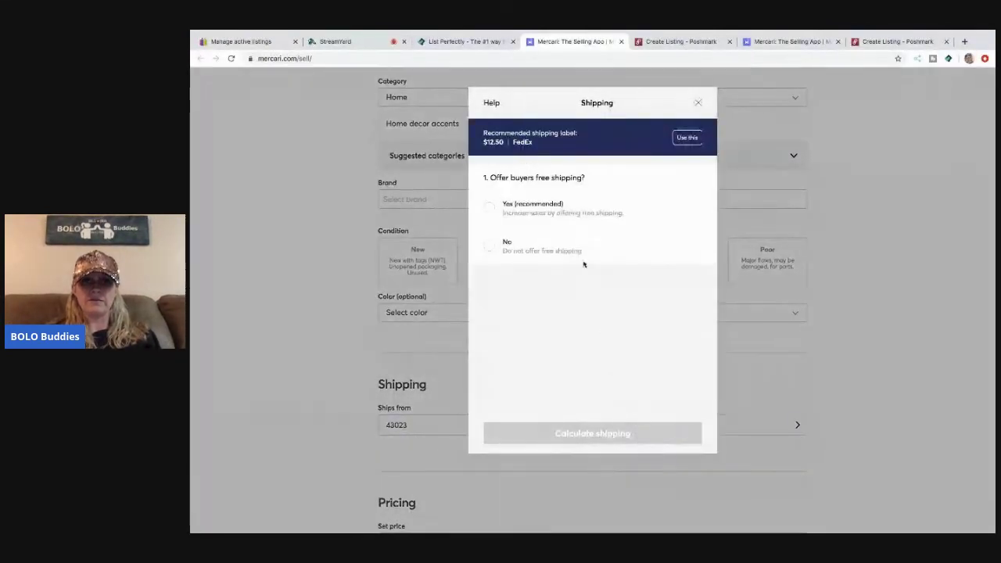
{"action": "left_click", "coordinate": [576, 211]}
{"action": "left_click", "coordinate": [532, 352]}
{"action": "left_click", "coordinate": [592, 433]}
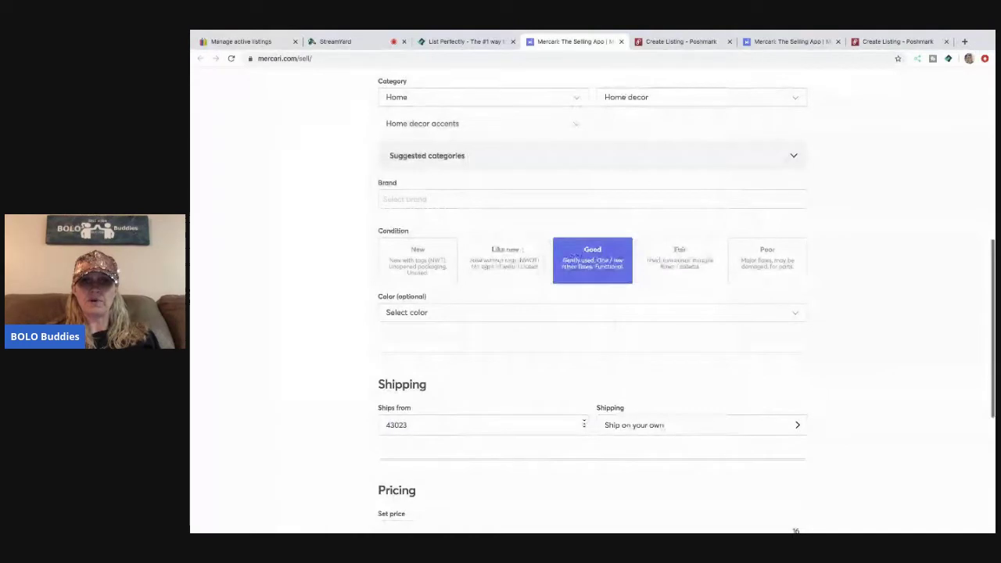
- Price the item at $20 with Smart pricing off and list it
{"action": "scroll", "coordinate": [738, 393], "scroll_direction": "down", "scroll_amount": 3}
{"action": "double_click", "coordinate": [781, 312]}
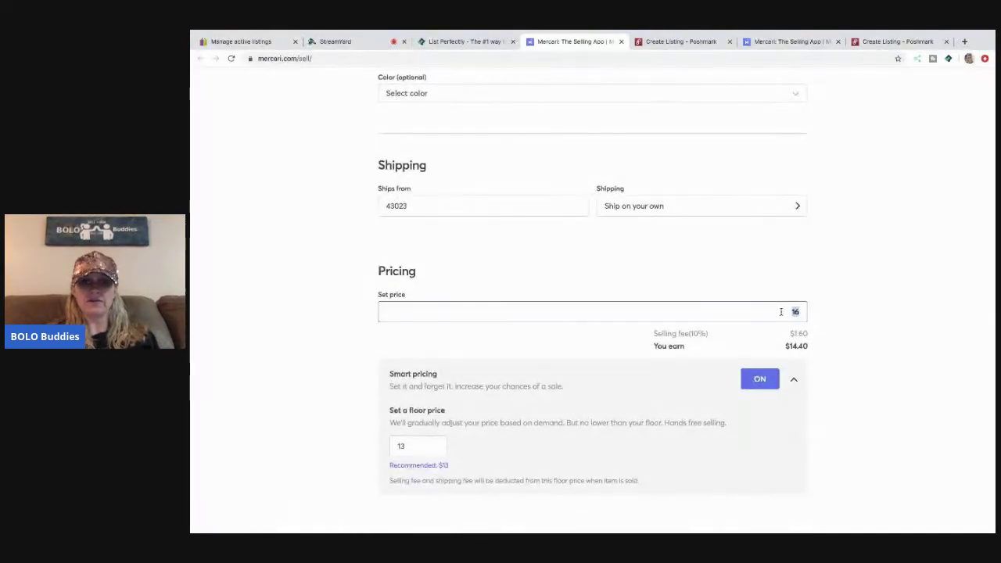
{"action": "left_click", "coordinate": [763, 381]}
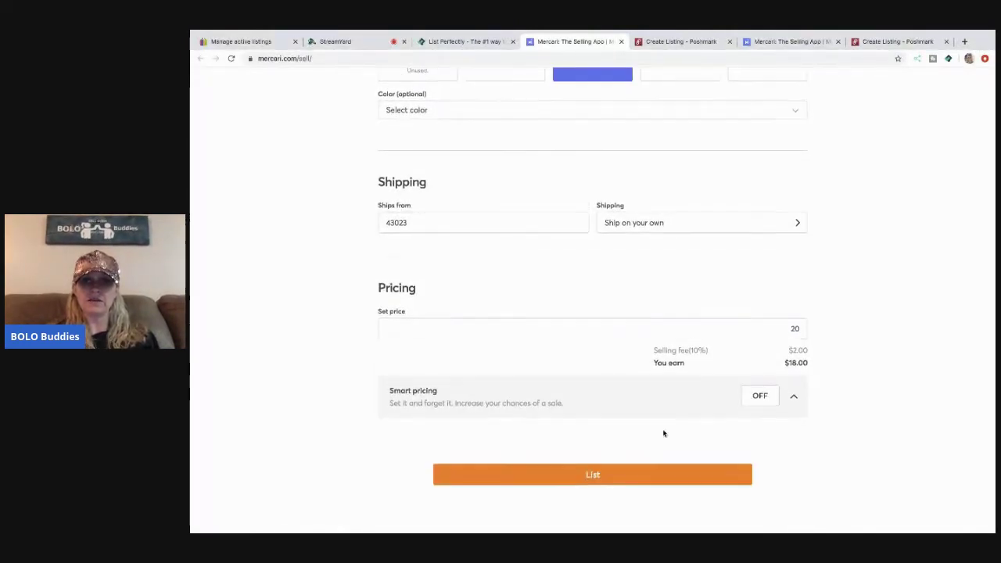
{"action": "left_click", "coordinate": [588, 479]}
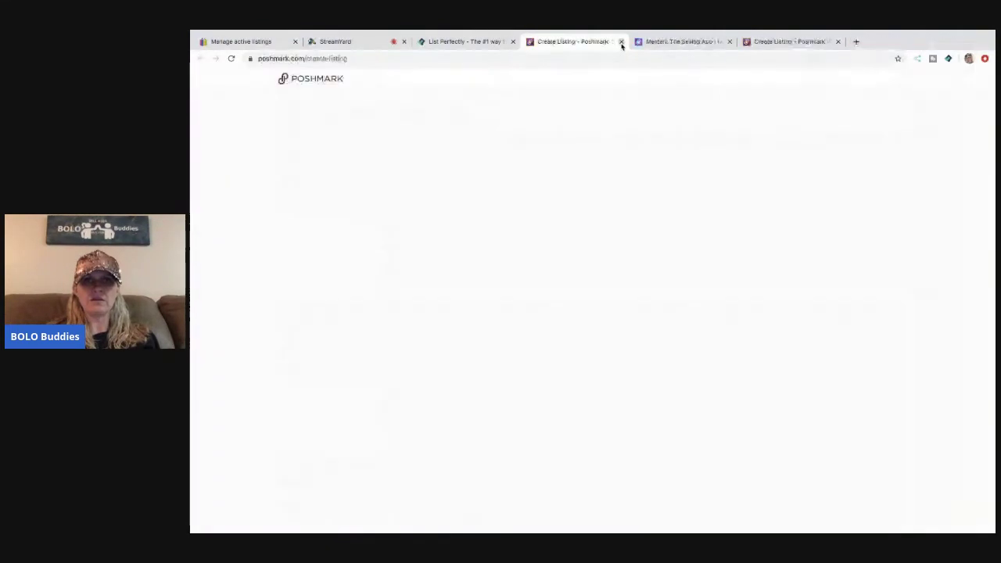
- Trim Berea Kentucky from the Poshmark title and set category Home > Home Accents > Decor
{"action": "scroll", "coordinate": [568, 263], "scroll_direction": "down", "scroll_amount": 8}
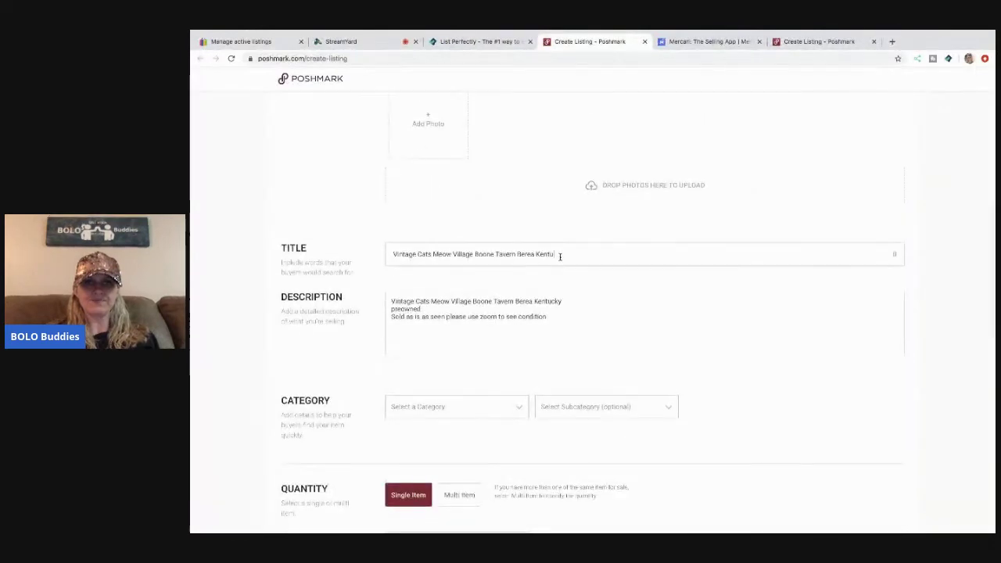
{"action": "key", "text": "BackSpace"}
{"action": "key", "text": "BackSpace"}
{"action": "key", "text": "BackSpace"}
{"action": "key", "text": "BackSpace"}
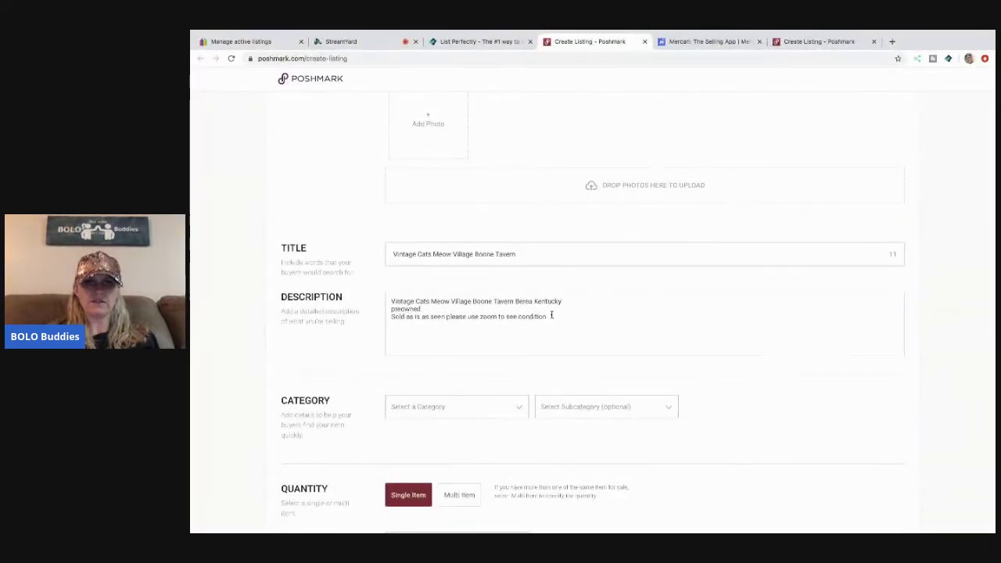
{"action": "left_click", "coordinate": [523, 413]}
{"action": "scroll", "coordinate": [519, 208], "scroll_direction": "up", "scroll_amount": 2}
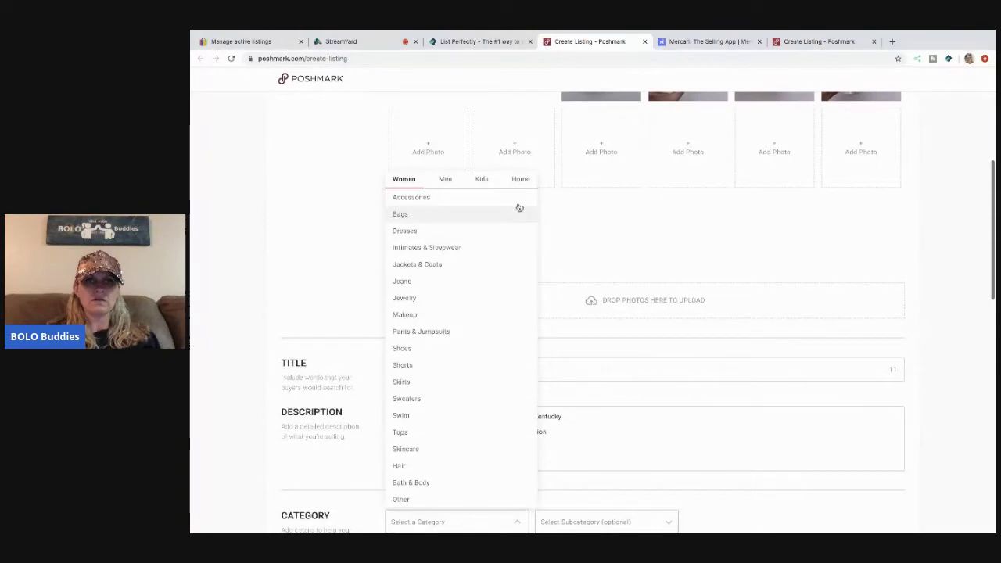
{"action": "left_click", "coordinate": [522, 181]}
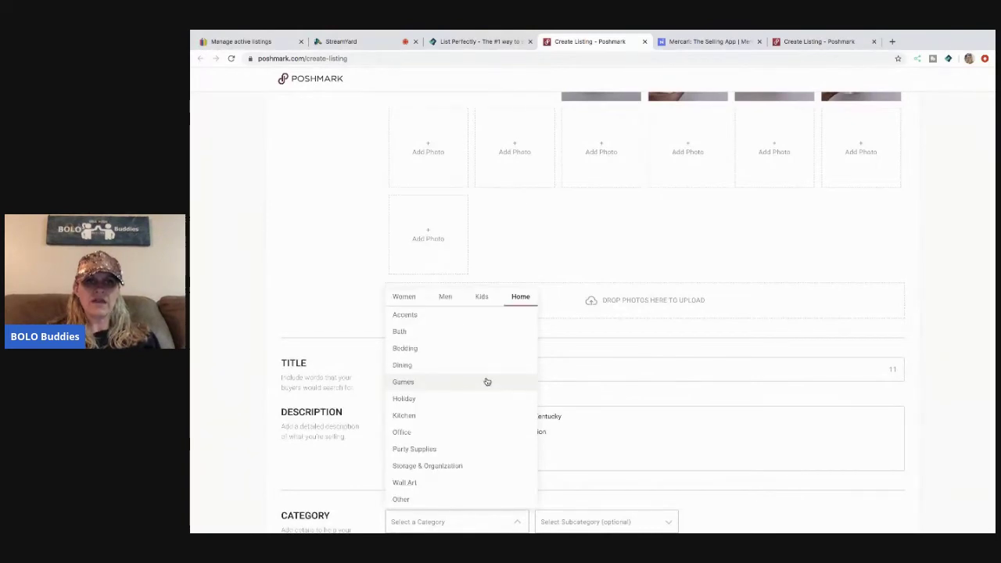
{"action": "left_click", "coordinate": [481, 323]}
{"action": "scroll", "coordinate": [478, 320], "scroll_direction": "down", "scroll_amount": 3}
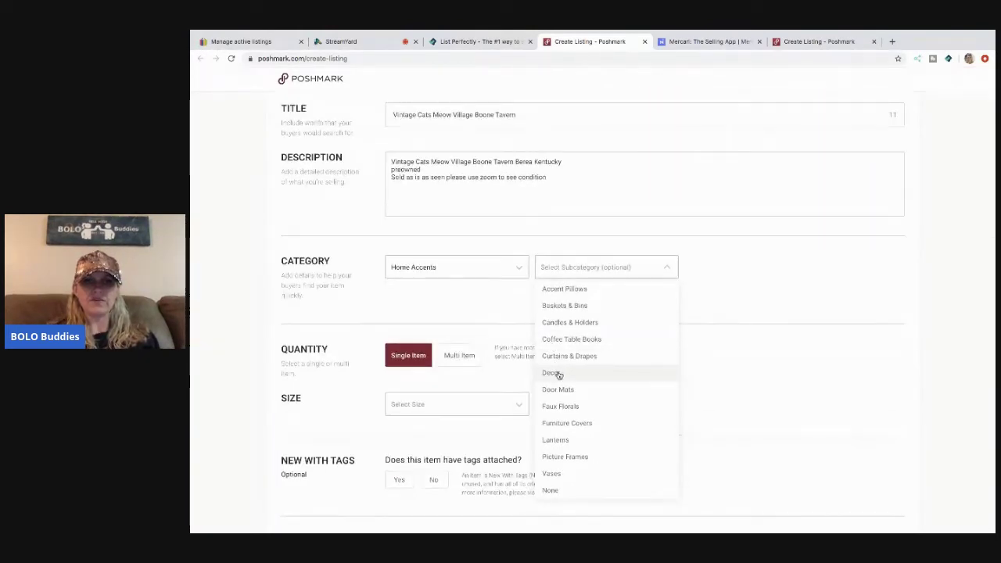
{"action": "left_click", "coordinate": [559, 375]}
- Set size OS, mark it not new with tags, original price 0, listing price 17
{"action": "left_click", "coordinate": [517, 404]}
{"action": "left_click", "coordinate": [429, 350]}
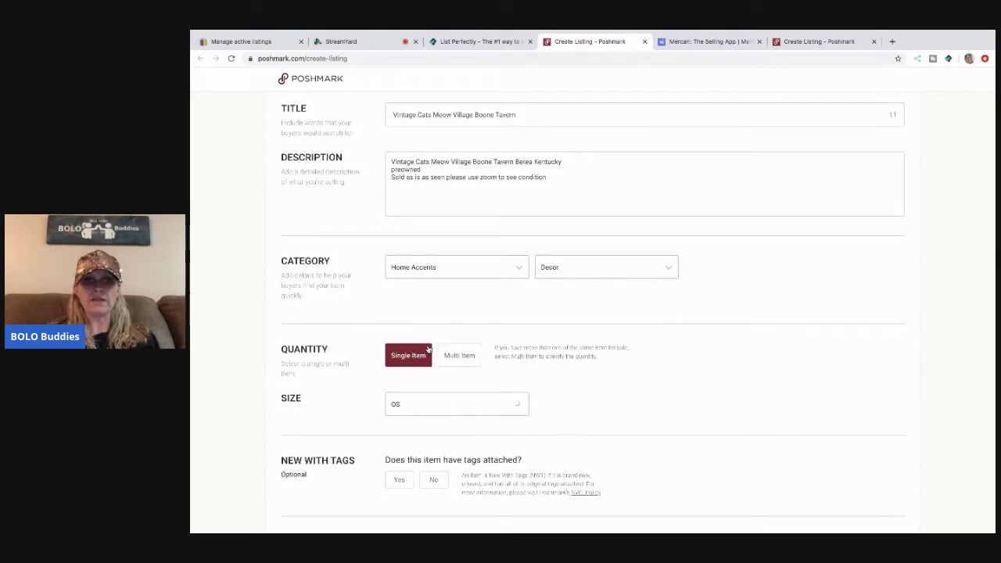
{"action": "scroll", "coordinate": [429, 350], "scroll_direction": "down", "scroll_amount": 2}
{"action": "left_click", "coordinate": [433, 336]}
{"action": "scroll", "coordinate": [436, 340], "scroll_direction": "down", "scroll_amount": 2}
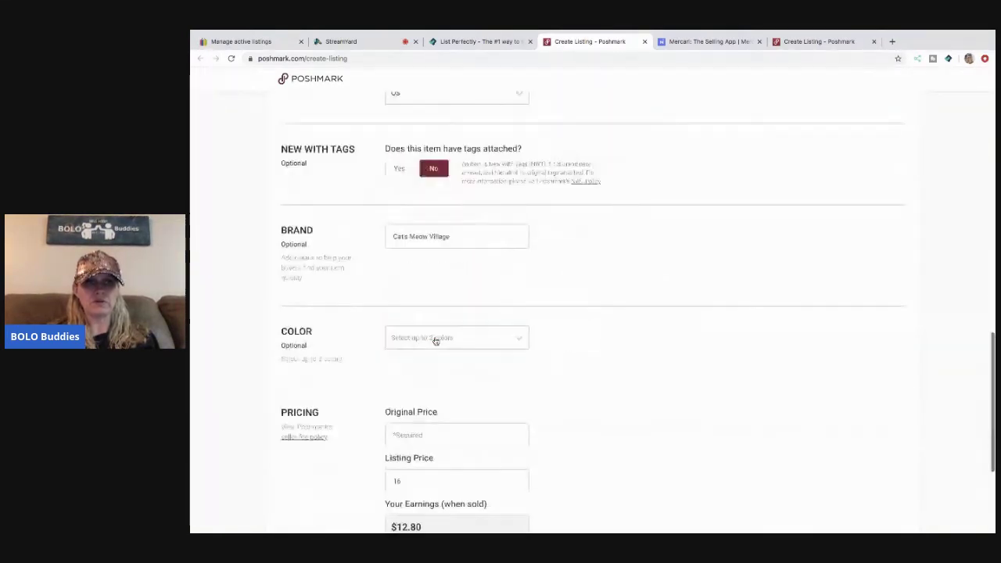
{"action": "left_click", "coordinate": [430, 432]}
{"action": "type", "text": "0"}
{"action": "key", "text": "Tab"}
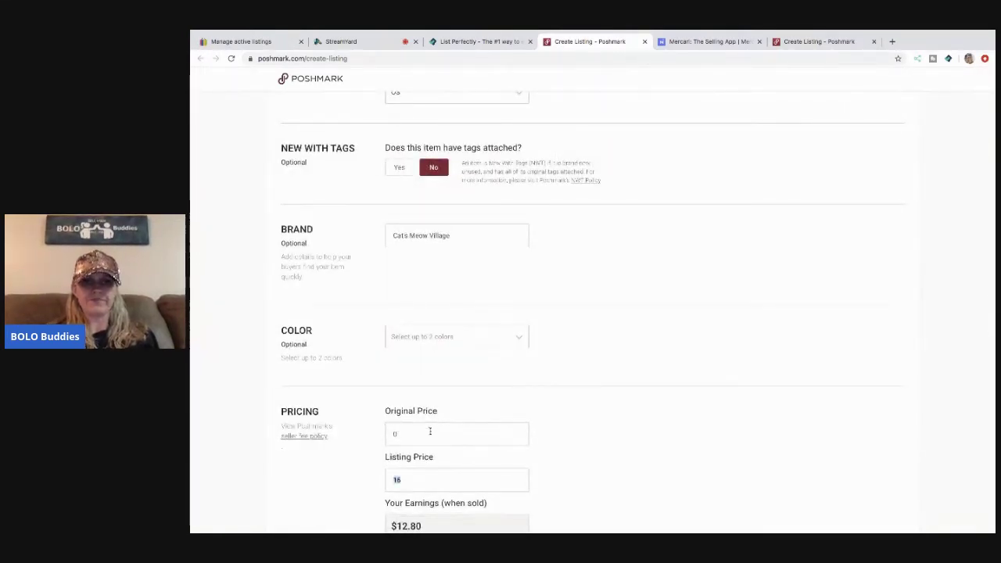
{"action": "type", "text": "17"}
{"action": "scroll", "coordinate": [634, 420], "scroll_direction": "down", "scroll_amount": 3}
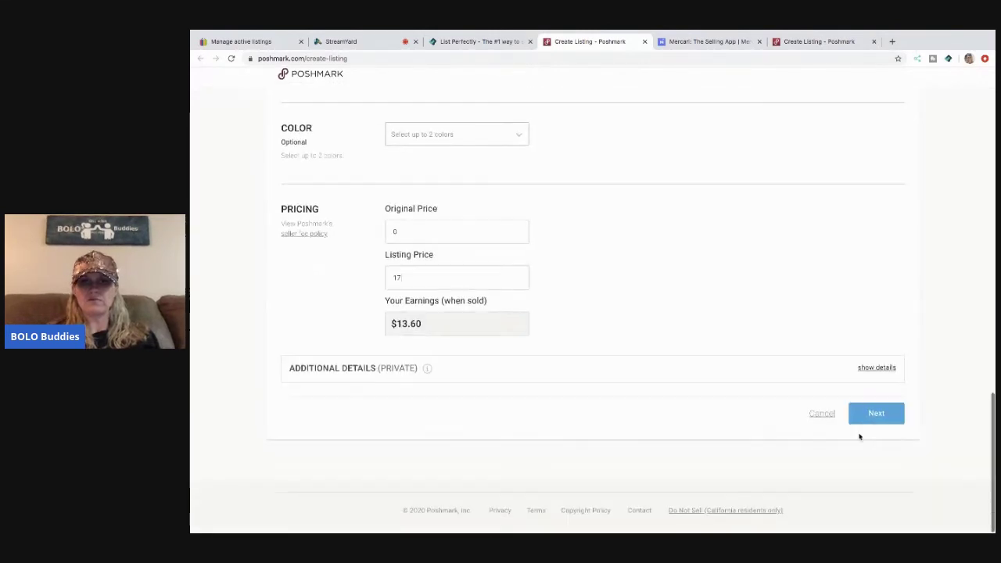
- Share to Posh Party instead of Twitter and publish the Poshmark listing
{"action": "left_click", "coordinate": [882, 429]}
{"action": "left_click", "coordinate": [726, 410]}
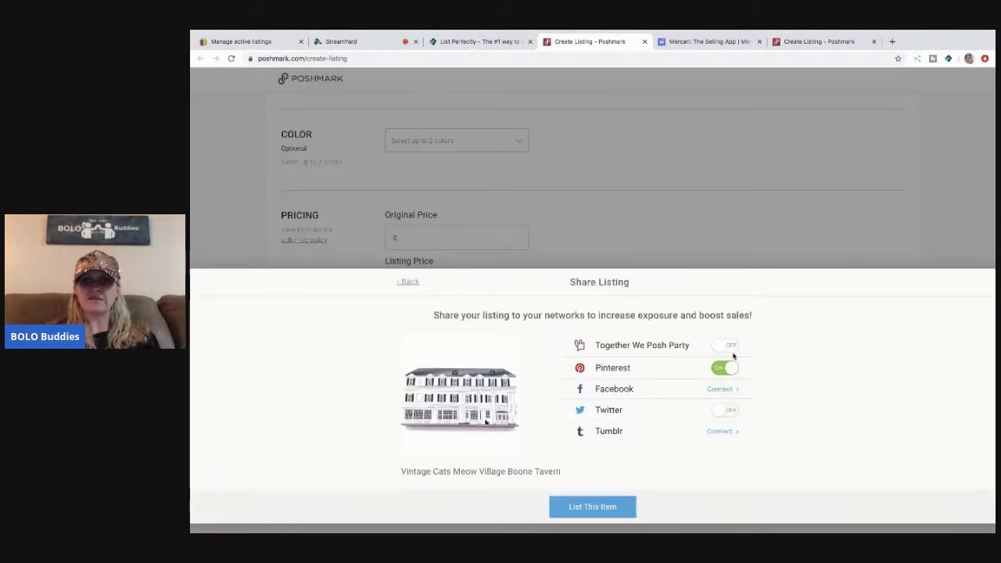
{"action": "left_click", "coordinate": [727, 346]}
{"action": "left_click", "coordinate": [579, 507]}
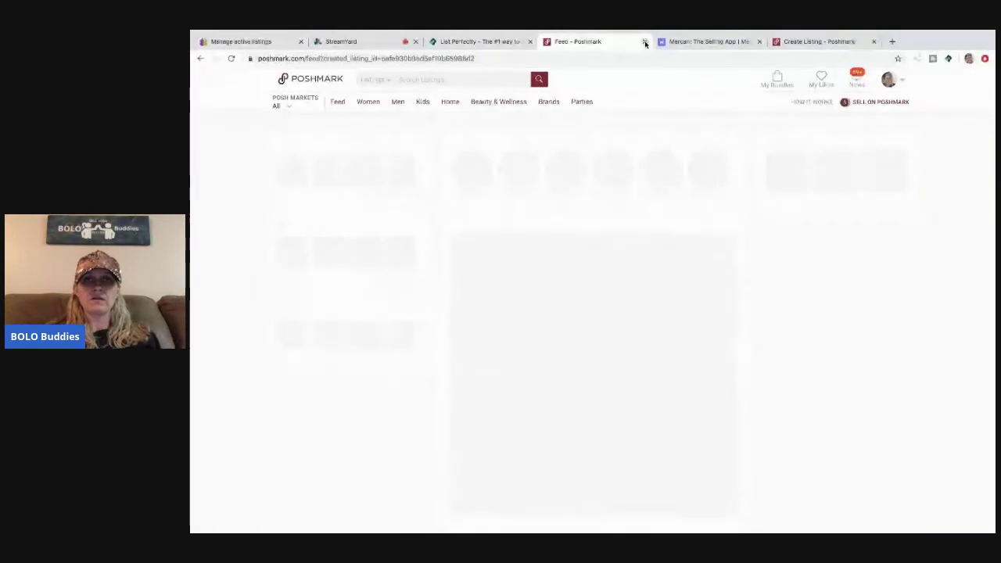
- Back on Mercari, add hashtags #Vintage, #Catsmeow and #Village to the Smuckers listing
{"action": "left_click", "coordinate": [645, 41]}
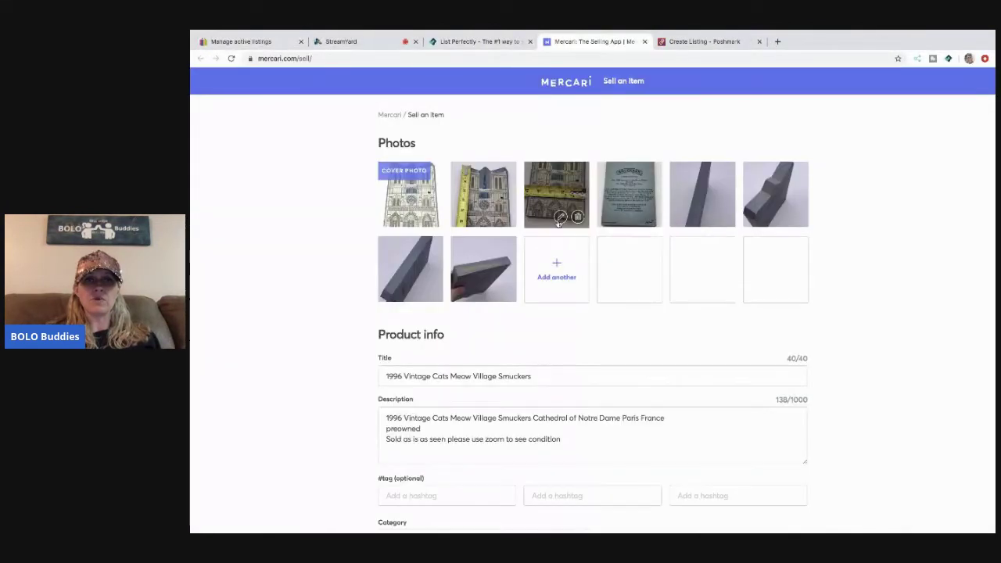
{"action": "scroll", "coordinate": [567, 270], "scroll_direction": "down", "scroll_amount": 5}
{"action": "left_click", "coordinate": [447, 291]}
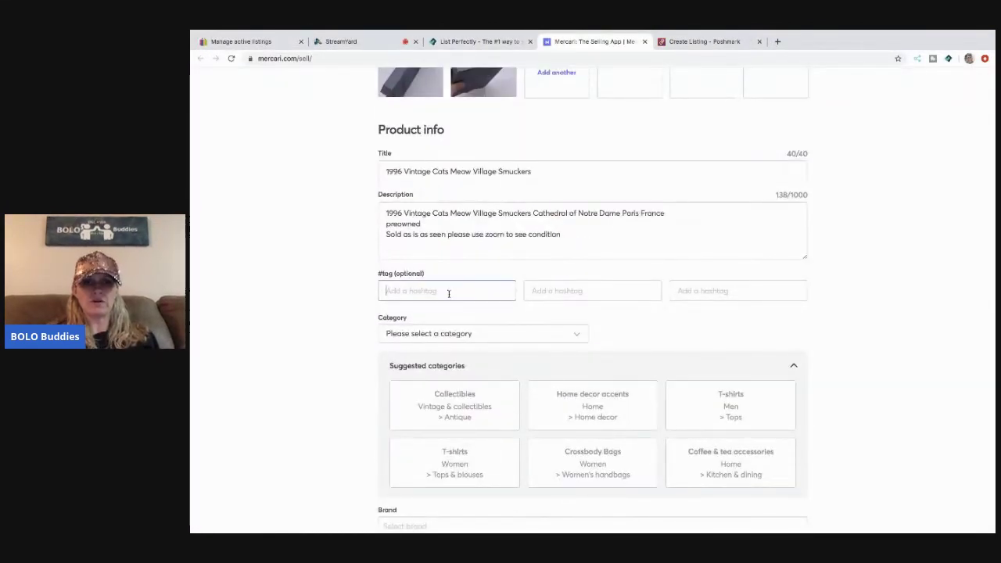
{"action": "type", "text": "#Vintage"}
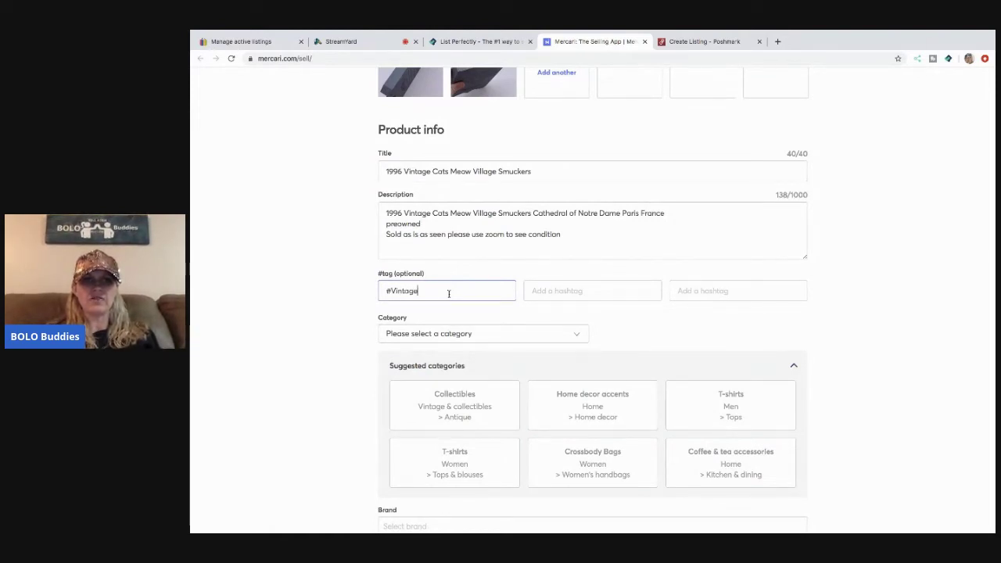
{"action": "key", "text": "Tab"}
{"action": "type", "text": "#Catsmeo"}
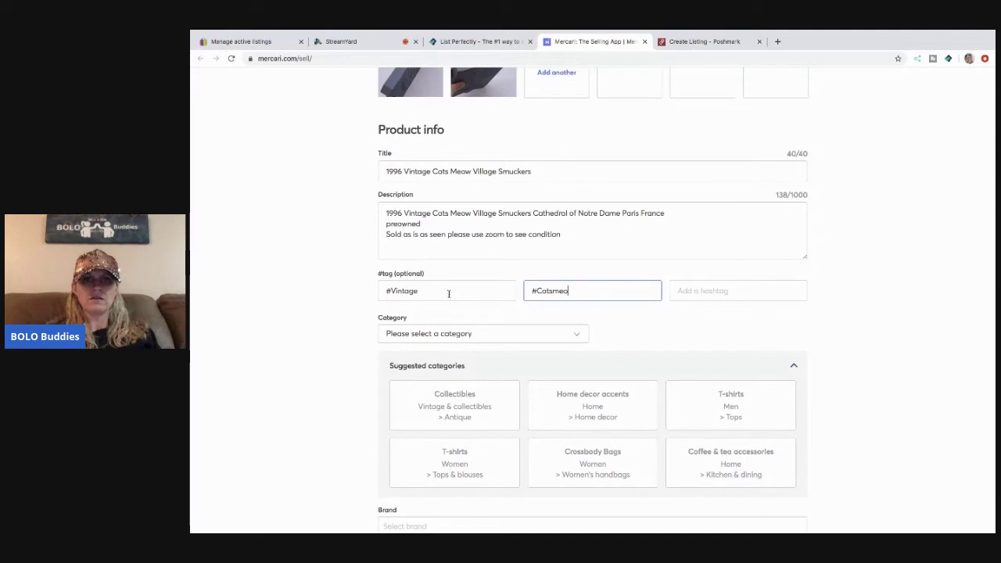
{"action": "type", "text": "w"}
{"action": "key", "text": "Tab"}
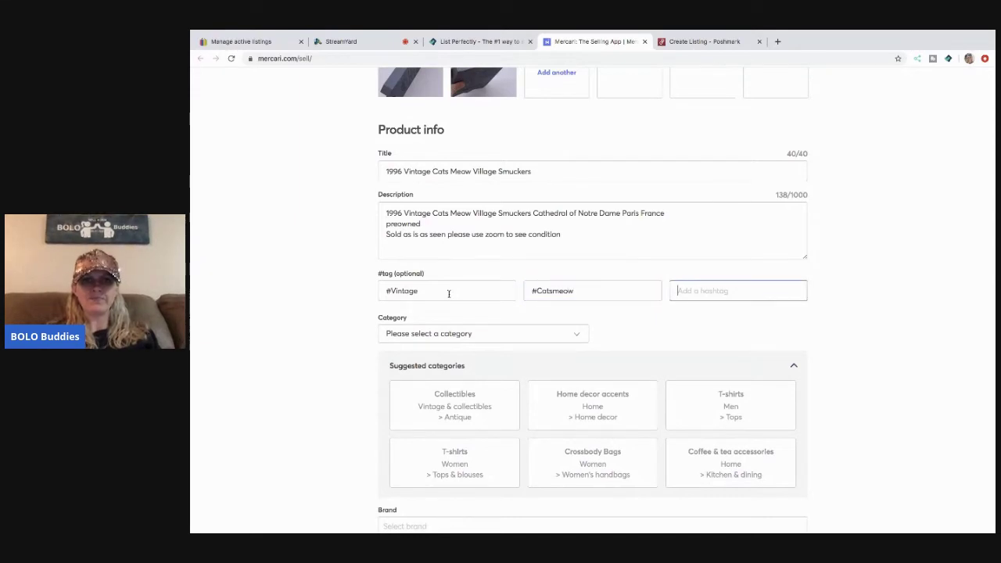
{"action": "type", "text": "#Villag"}
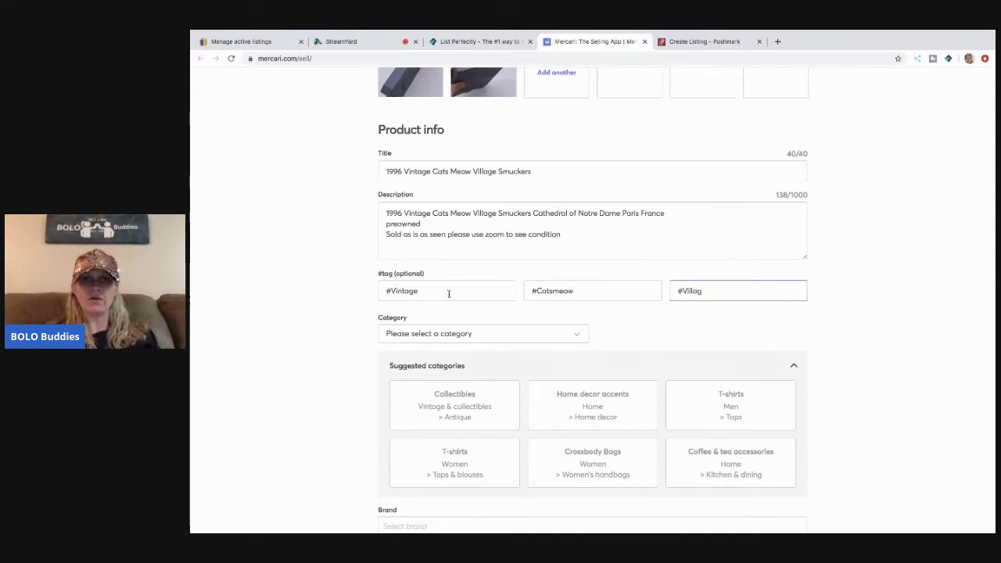
{"action": "type", "text": "e"}
- Set the category to Home decor accents and the condition to Good
{"action": "left_click", "coordinate": [577, 405]}
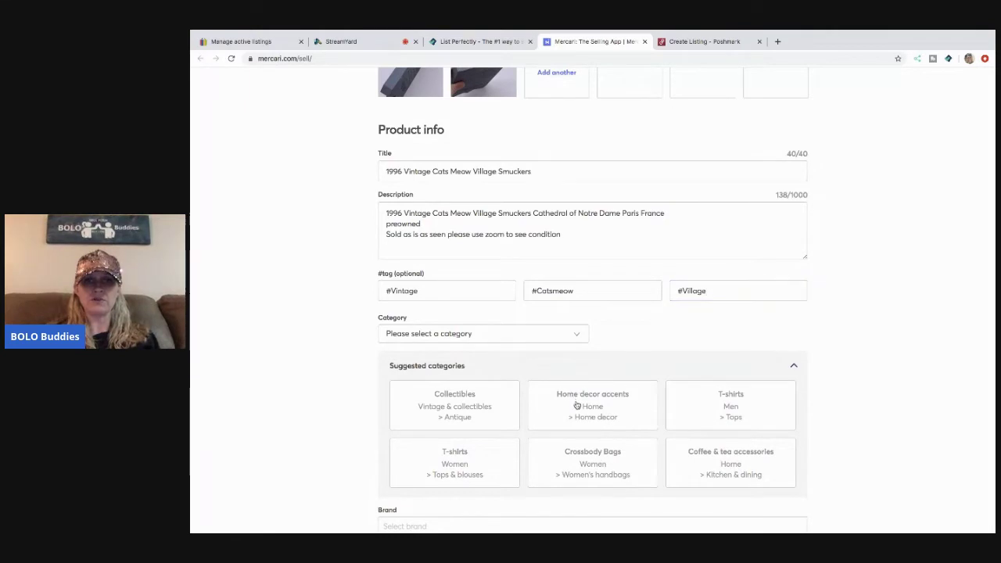
{"action": "scroll", "coordinate": [576, 405], "scroll_direction": "down", "scroll_amount": 3}
{"action": "left_click", "coordinate": [584, 325]}
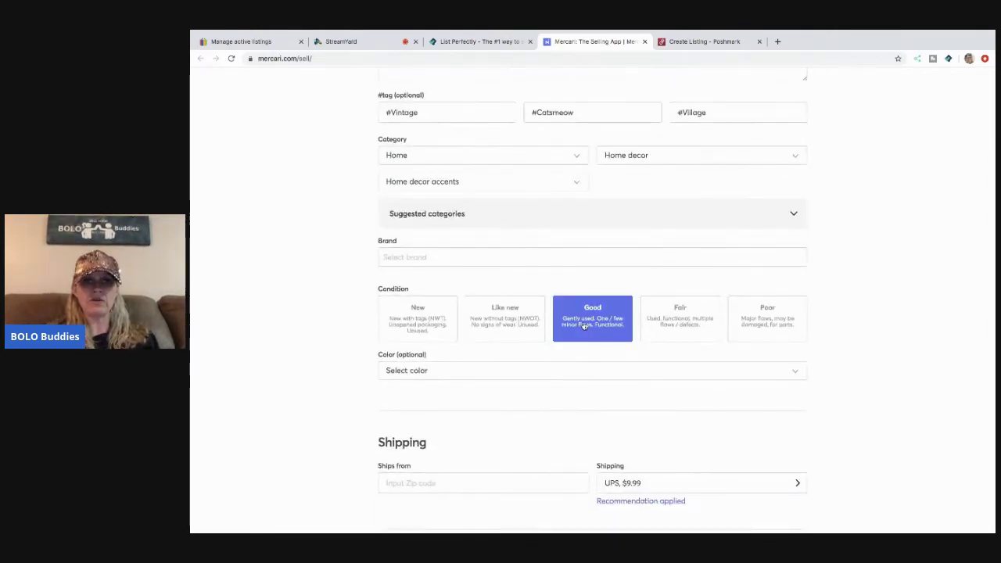
{"action": "scroll", "coordinate": [584, 326], "scroll_direction": "down", "scroll_amount": 1}
{"action": "scroll", "coordinate": [584, 326], "scroll_direction": "down", "scroll_amount": 2}
- Enter the ships-from ZIP and choose free shipping, shipped on your own
{"action": "left_click", "coordinate": [482, 345]}
{"action": "type", "text": "43023"}
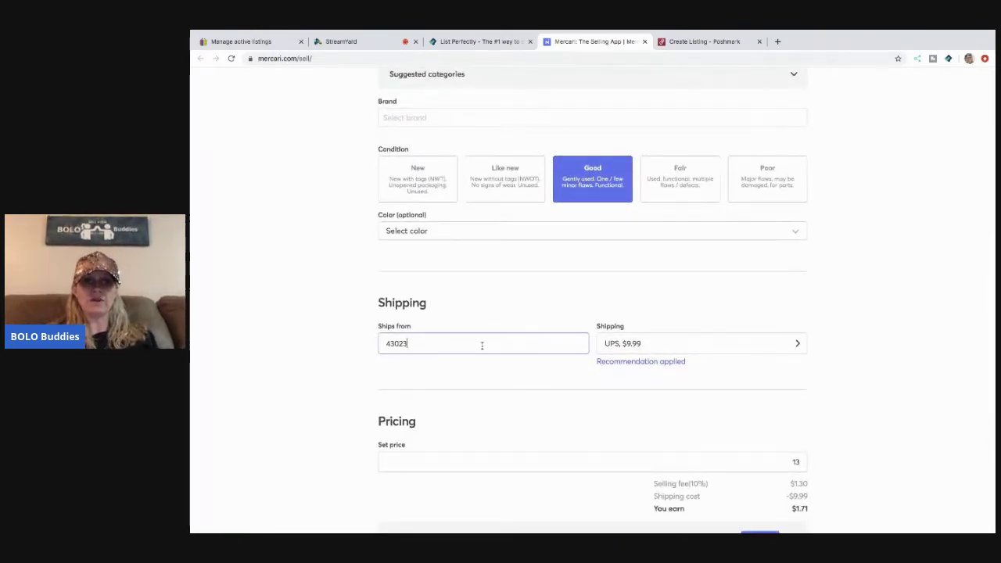
{"action": "key", "text": "Tab"}
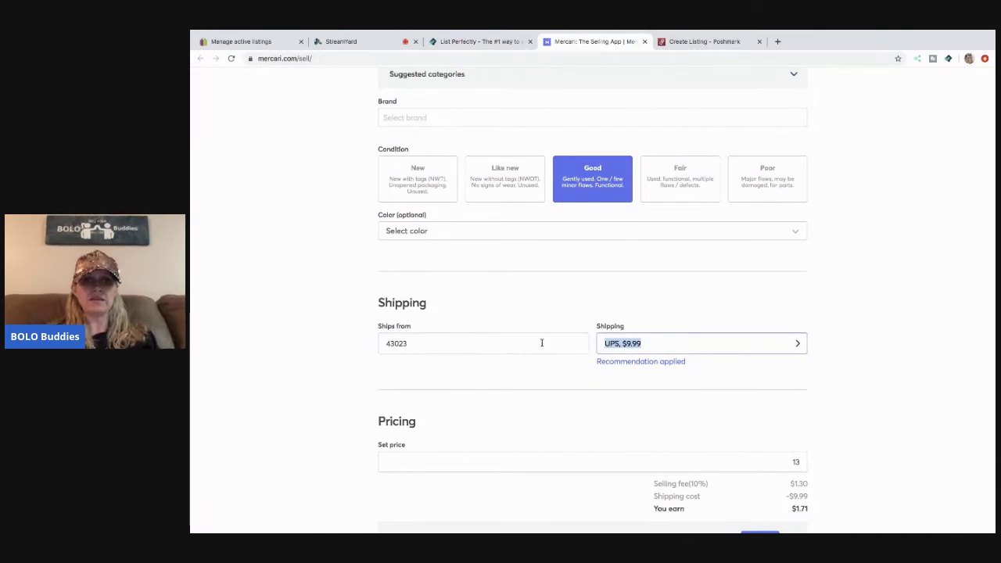
{"action": "left_click", "coordinate": [643, 343]}
{"action": "left_click", "coordinate": [571, 206]}
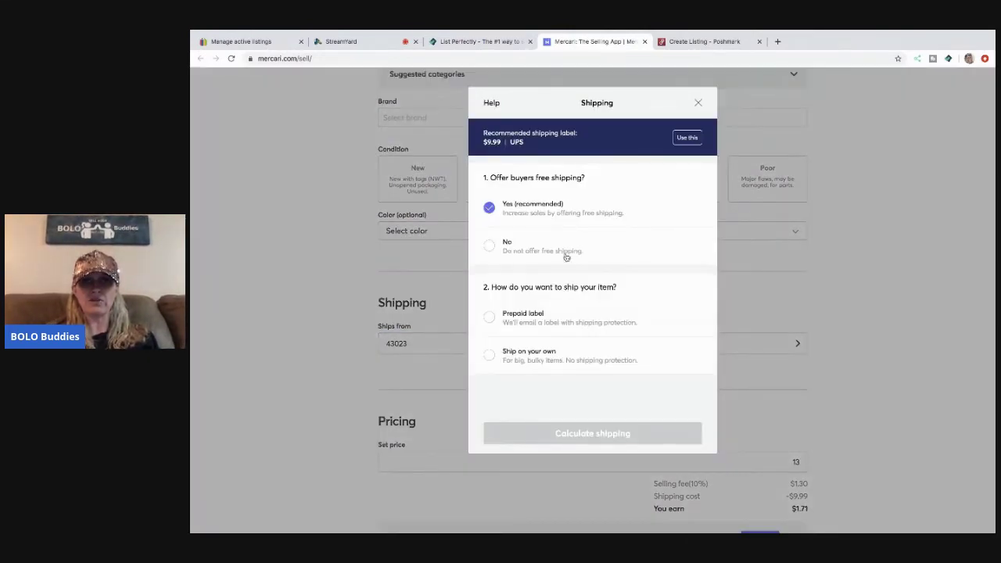
{"action": "left_click", "coordinate": [549, 362]}
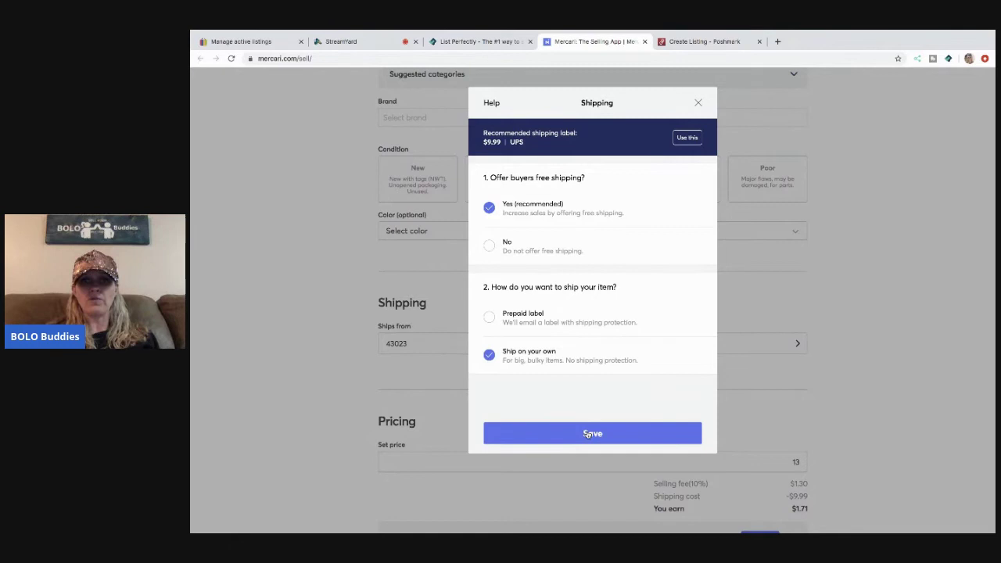
{"action": "left_click", "coordinate": [589, 435]}
- Set the price to $18 and publish the Mercari listing
{"action": "double_click", "coordinate": [790, 449]}
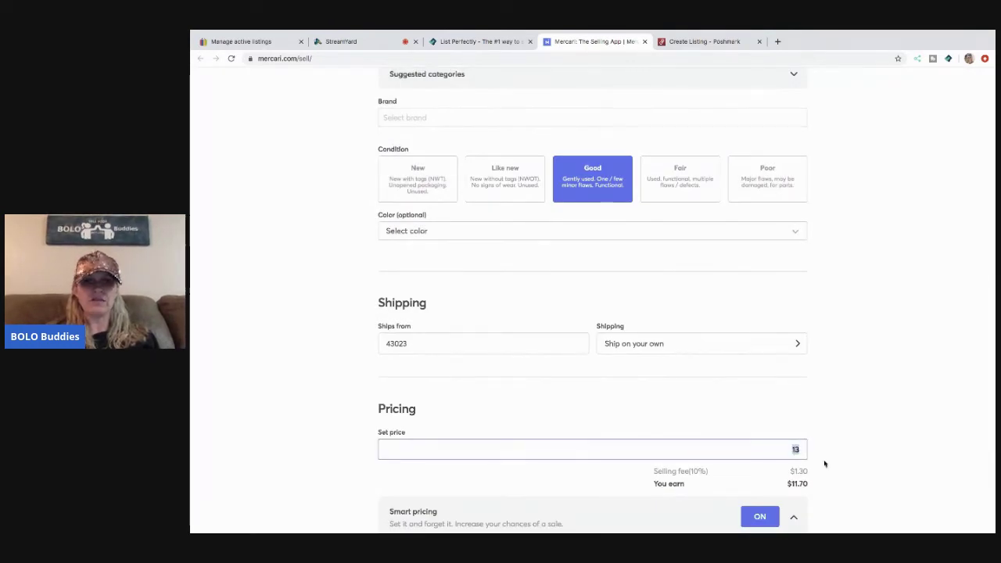
{"action": "type", "text": "15"}
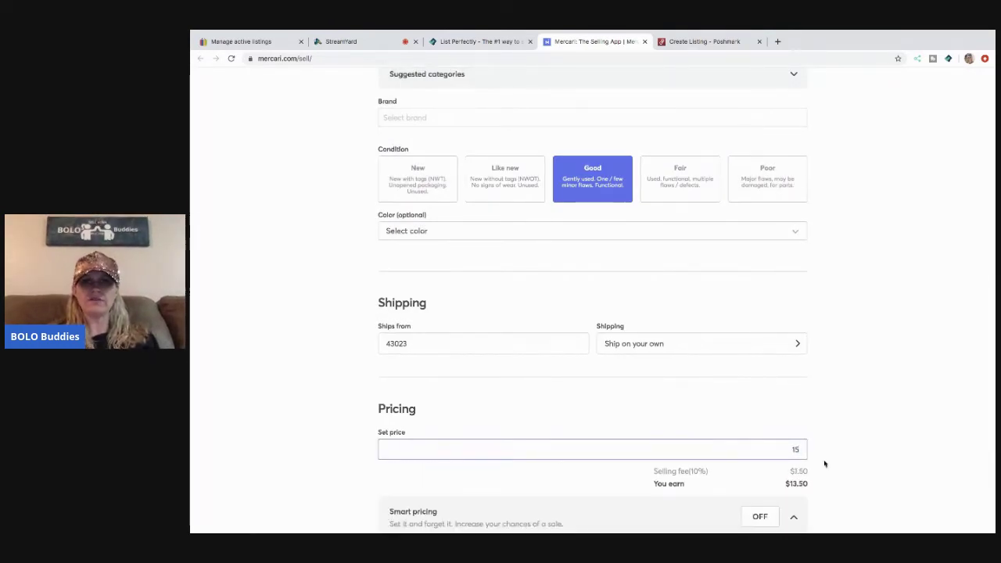
{"action": "type", "text": "8"}
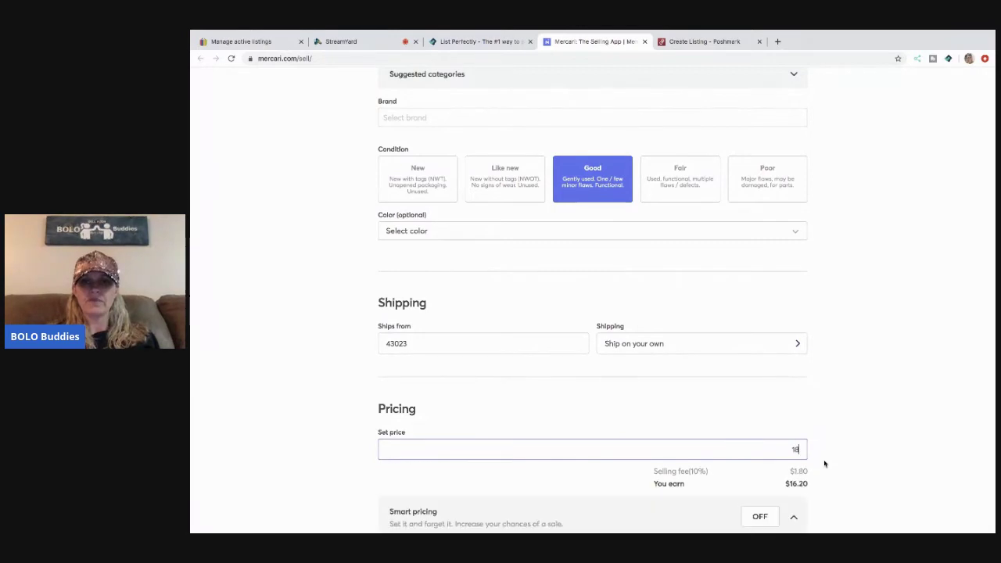
{"action": "scroll", "coordinate": [818, 465], "scroll_direction": "down", "scroll_amount": 3}
{"action": "left_click", "coordinate": [631, 478]}
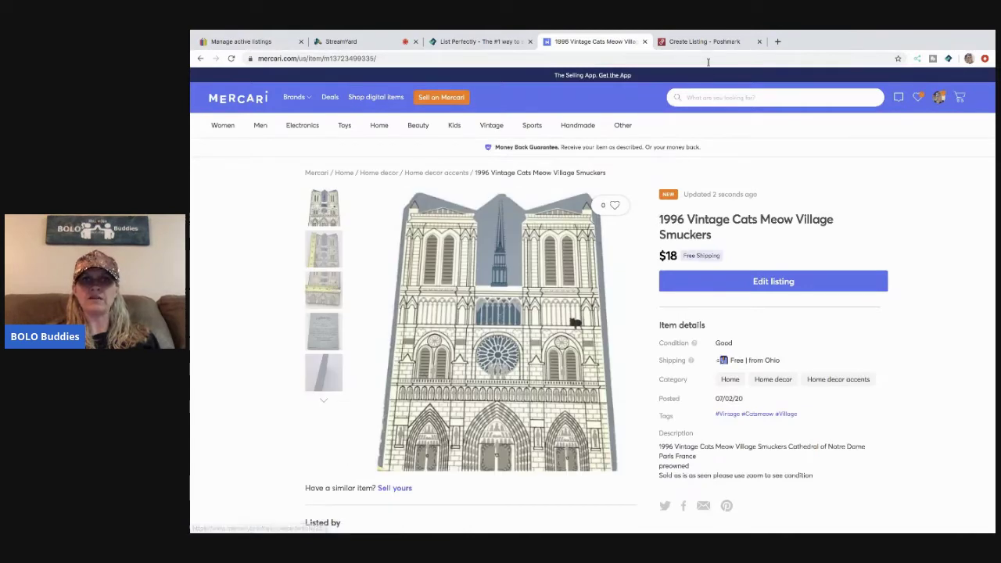
- Return to the Poshmark form and set category Home > Home Accents > Decor
{"action": "left_click", "coordinate": [644, 41]}
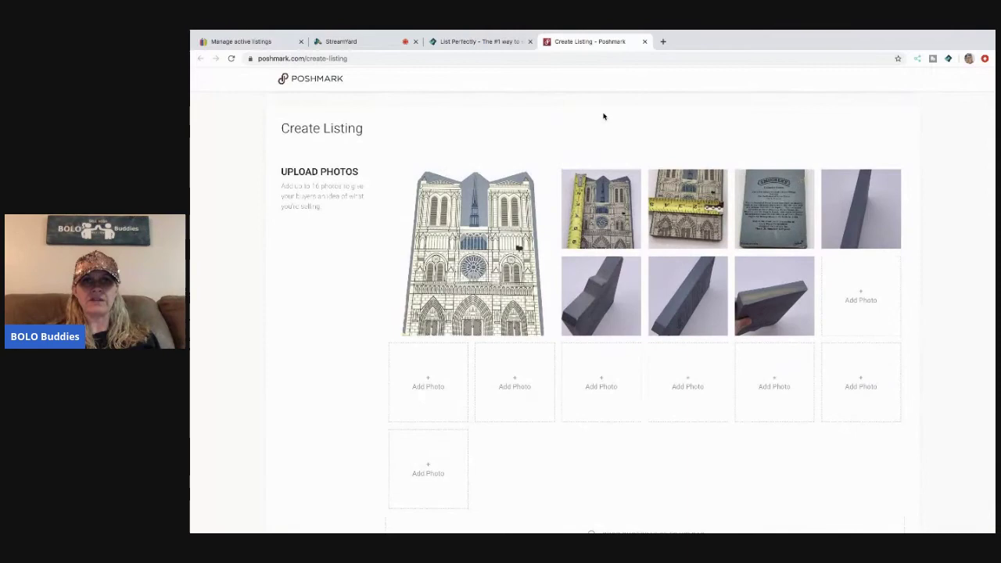
{"action": "scroll", "coordinate": [604, 116], "scroll_direction": "down", "scroll_amount": 4}
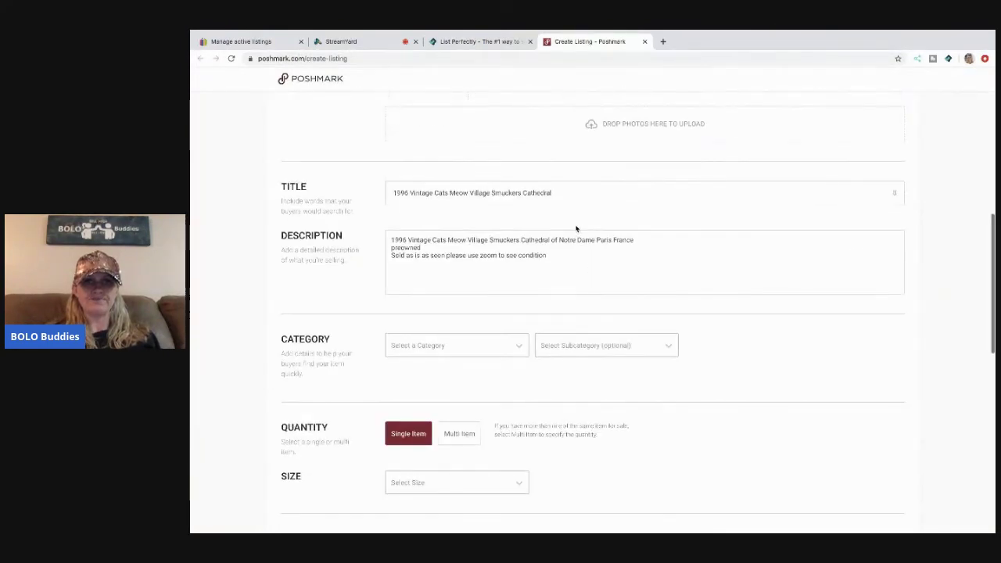
{"action": "left_click", "coordinate": [511, 342]}
{"action": "scroll", "coordinate": [503, 263], "scroll_direction": "up", "scroll_amount": 5}
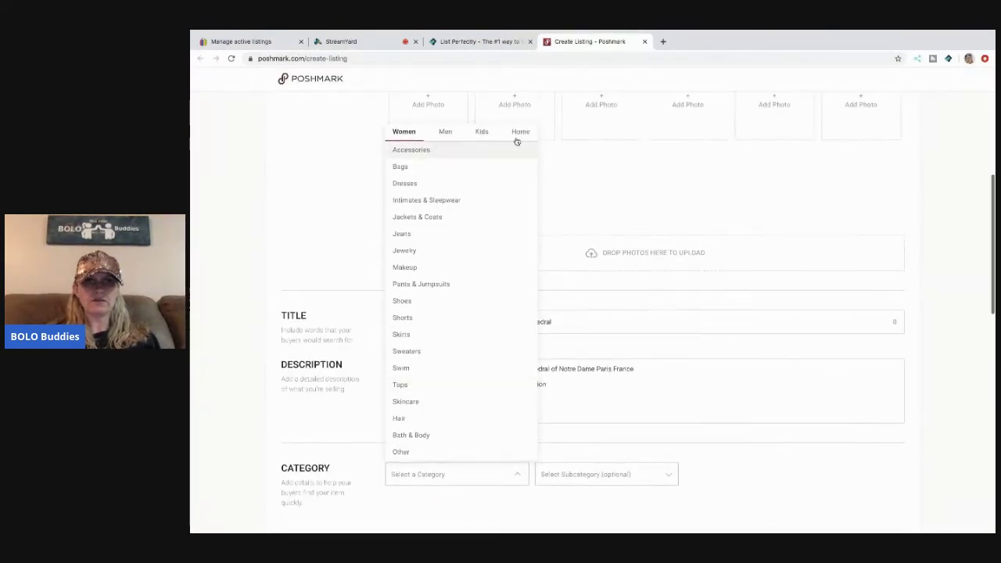
{"action": "left_click", "coordinate": [517, 139]}
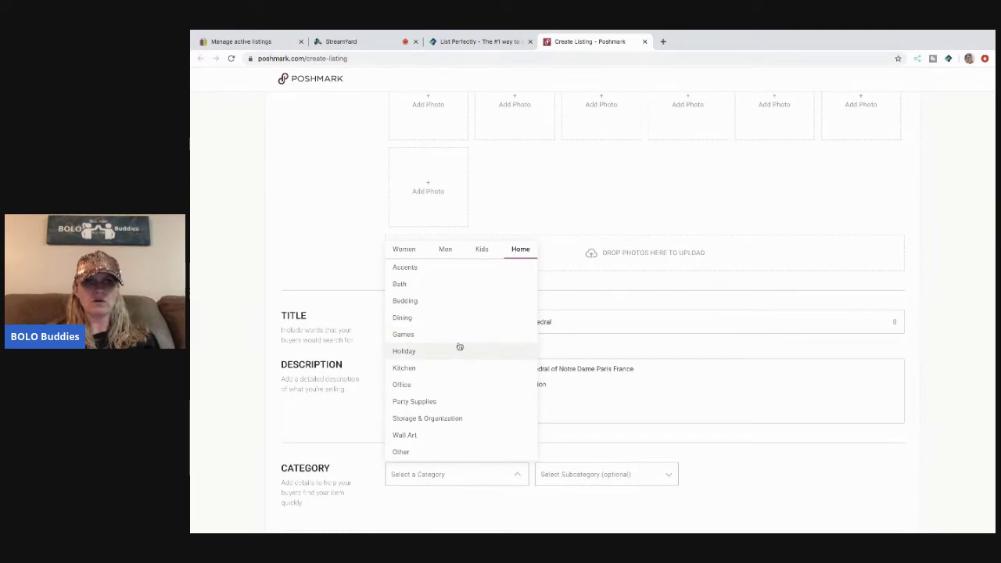
{"action": "left_click", "coordinate": [456, 271]}
{"action": "scroll", "coordinate": [470, 329], "scroll_direction": "down", "scroll_amount": 2}
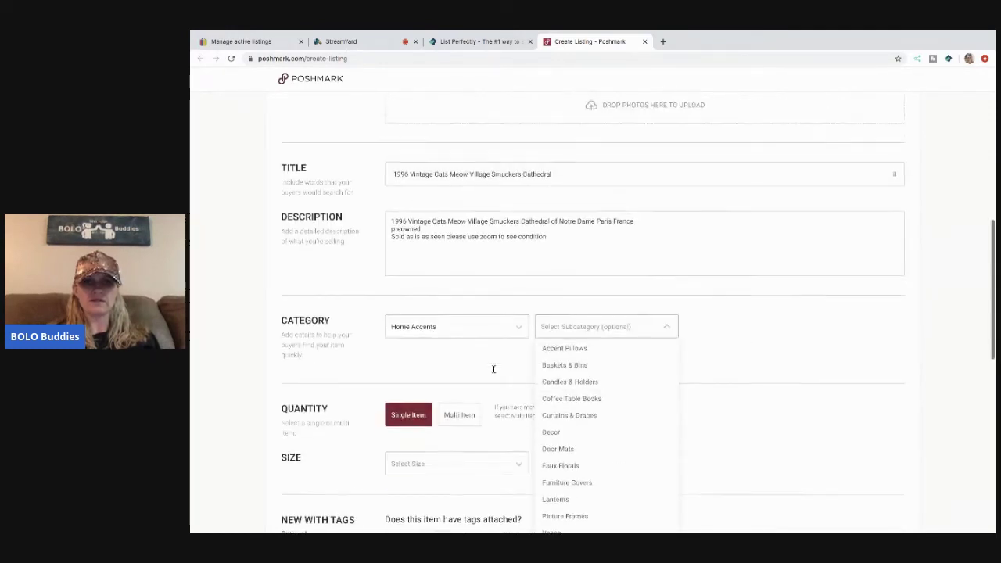
{"action": "left_click", "coordinate": [579, 437]}
- Set size OS, mark it not new with tags, original price 0, listing price 16
{"action": "scroll", "coordinate": [579, 436], "scroll_direction": "down", "scroll_amount": 2}
{"action": "left_click", "coordinate": [519, 324]}
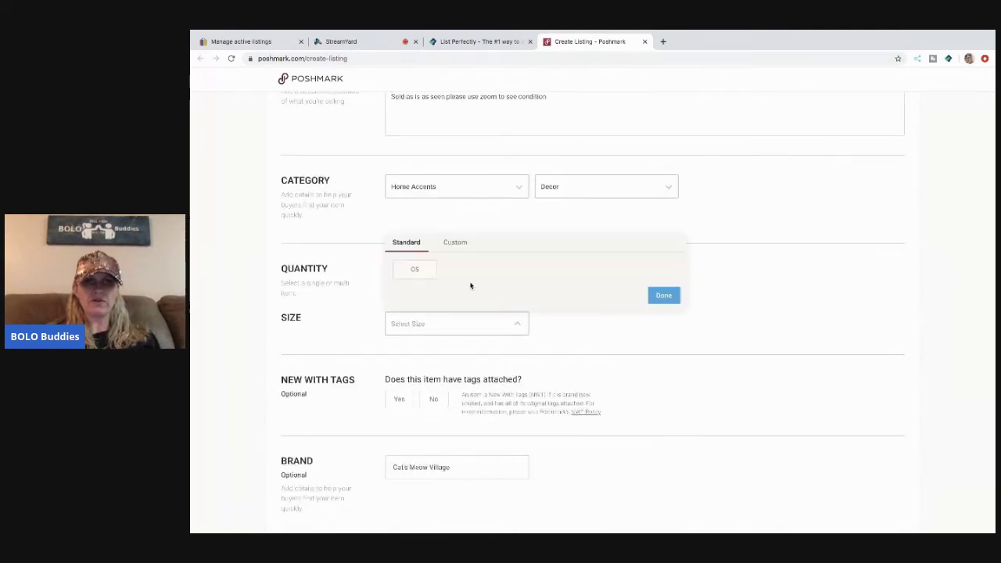
{"action": "left_click", "coordinate": [425, 270]}
{"action": "left_click", "coordinate": [434, 399]}
{"action": "scroll", "coordinate": [436, 409], "scroll_direction": "down", "scroll_amount": 3}
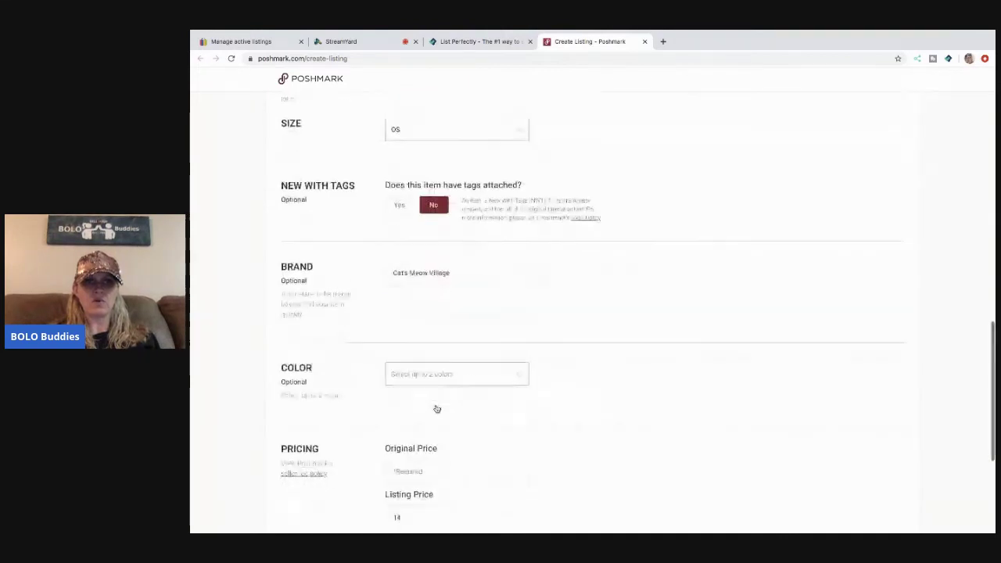
{"action": "scroll", "coordinate": [437, 408], "scroll_direction": "down", "scroll_amount": 1}
{"action": "left_click", "coordinate": [435, 392]}
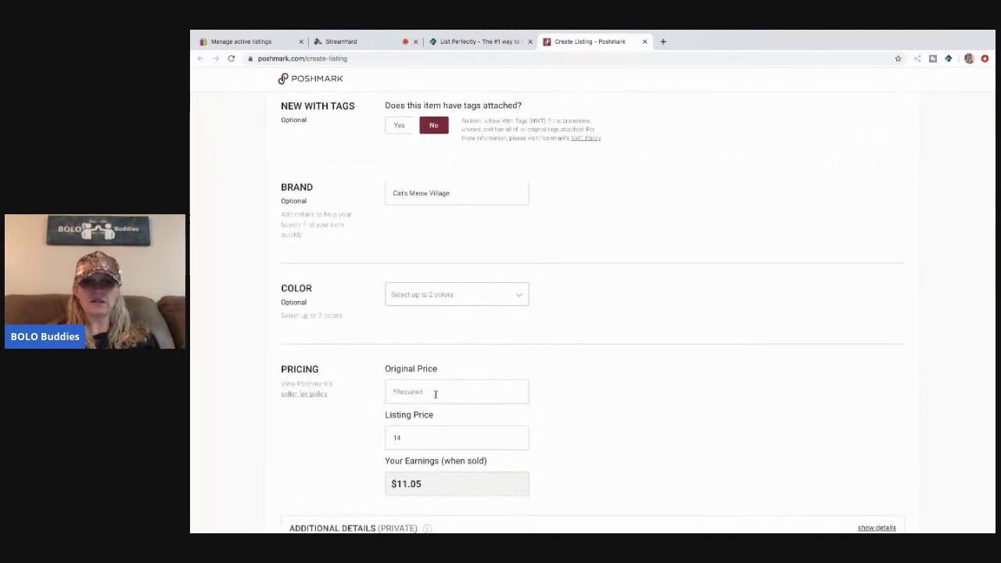
{"action": "type", "text": "0"}
{"action": "key", "text": "Tab"}
{"action": "type", "text": "16"}
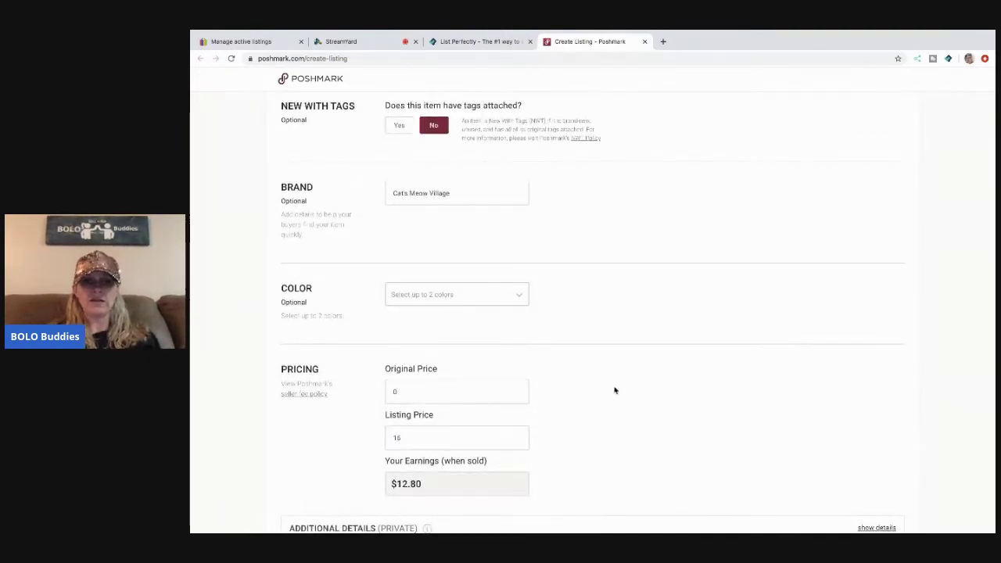
- Share to Posh Party instead of Twitter and publish the listing on Poshmark
{"action": "scroll", "coordinate": [615, 389], "scroll_direction": "down", "scroll_amount": 2}
{"action": "left_click", "coordinate": [869, 418]}
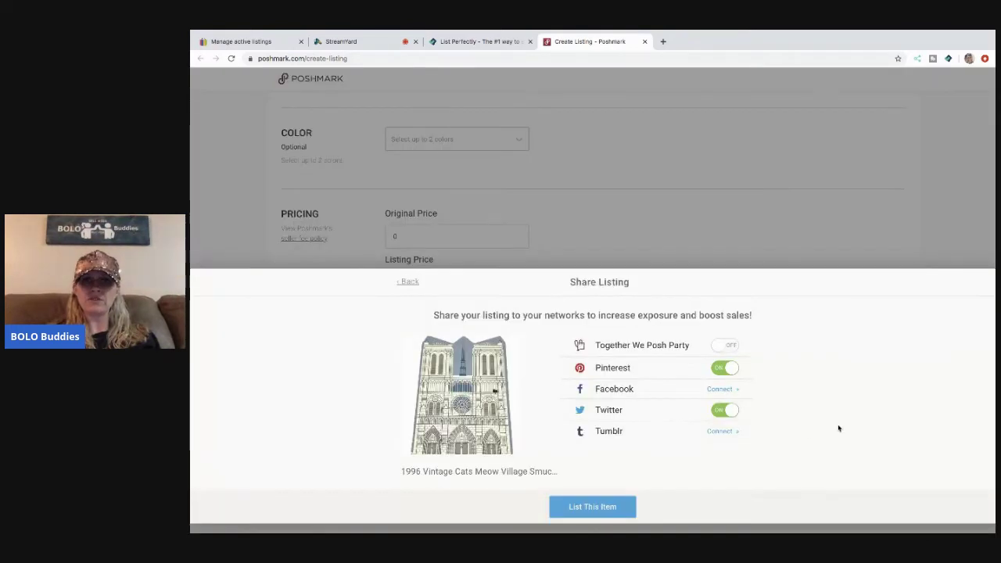
{"action": "left_click", "coordinate": [720, 415]}
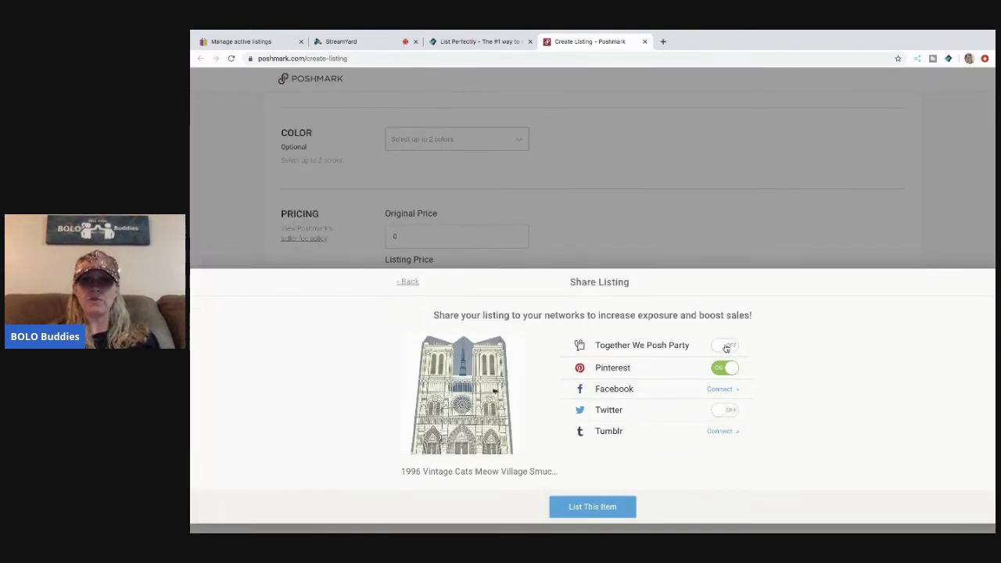
{"action": "left_click", "coordinate": [726, 347]}
{"action": "left_click", "coordinate": [599, 509]}
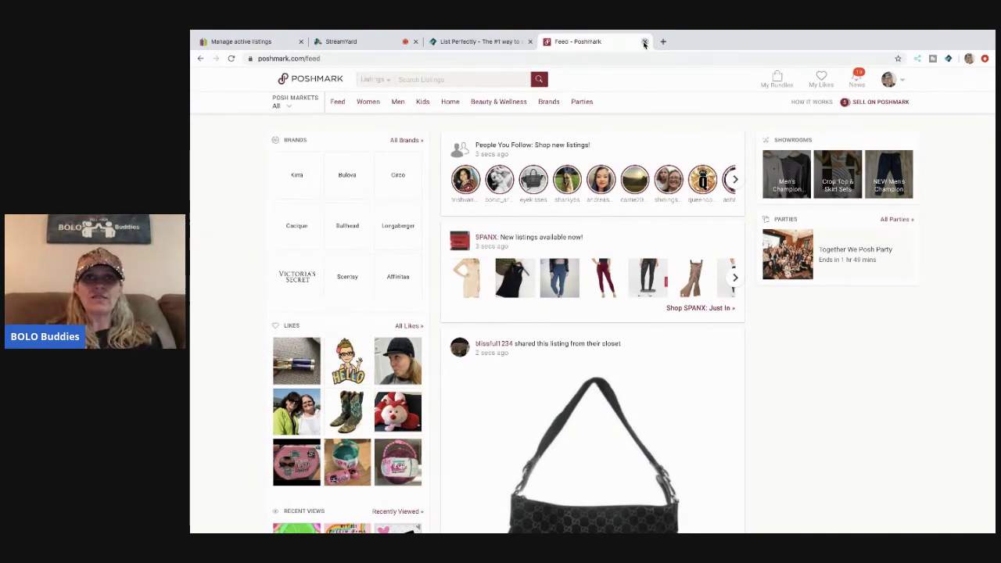
- After the photo upload finishes, close the Poshmark tab to reveal the List Perfectly home page
{"action": "left_click", "coordinate": [644, 43]}
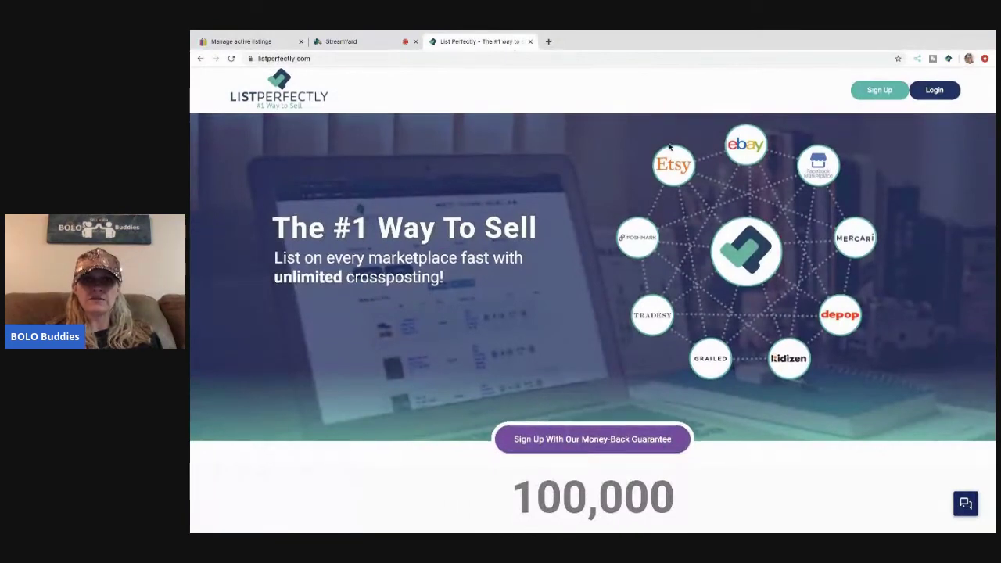
- Scroll listperfectly.com to review the $29, $49 and $69 plans, then back to top
{"action": "scroll", "coordinate": [671, 147], "scroll_direction": "down", "scroll_amount": 2}
{"action": "scroll", "coordinate": [670, 147], "scroll_direction": "down", "scroll_amount": 10}
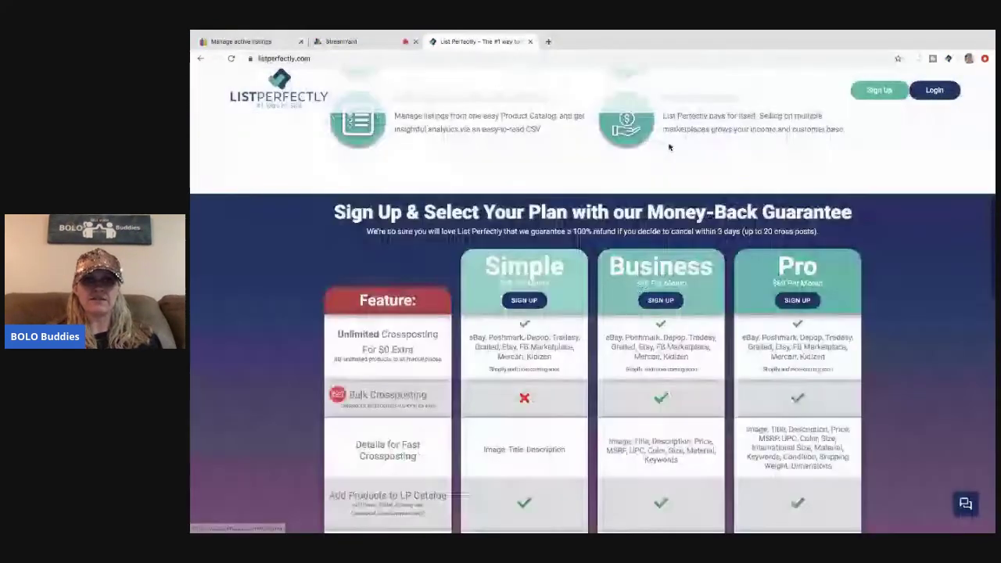
{"action": "scroll", "coordinate": [617, 201], "scroll_direction": "down", "scroll_amount": 1}
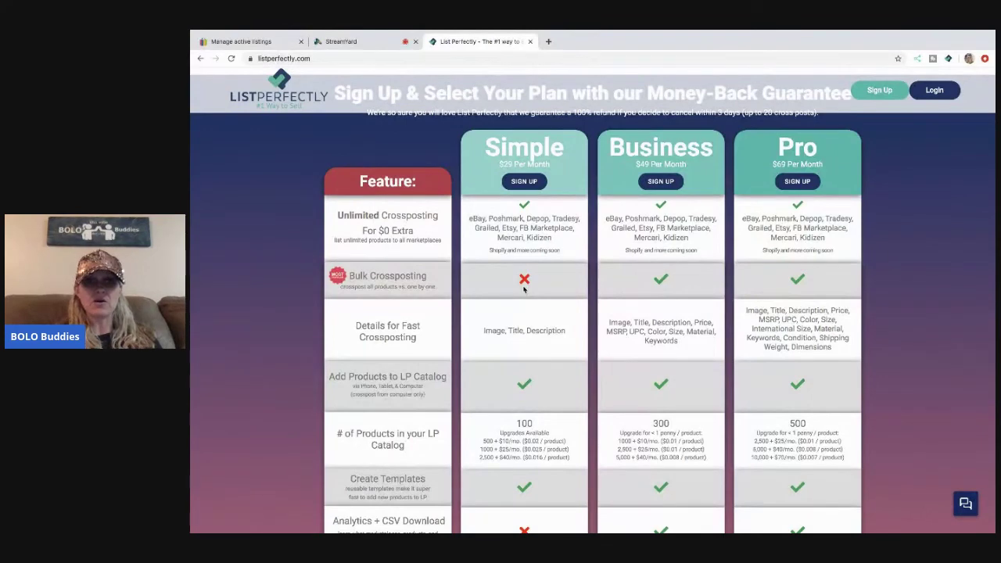
{"action": "scroll", "coordinate": [617, 283], "scroll_direction": "down", "scroll_amount": 3}
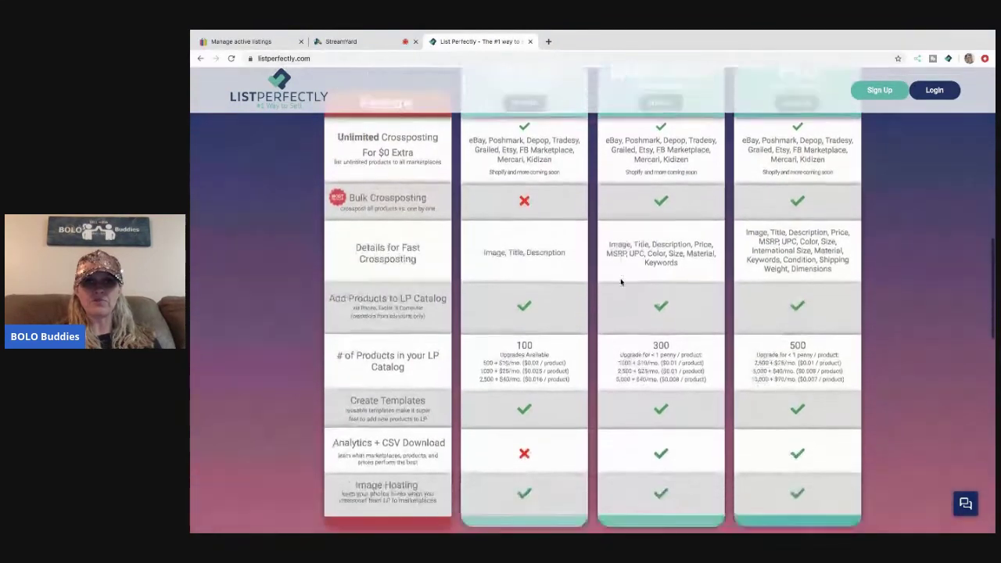
{"action": "scroll", "coordinate": [621, 282], "scroll_direction": "up", "scroll_amount": 3}
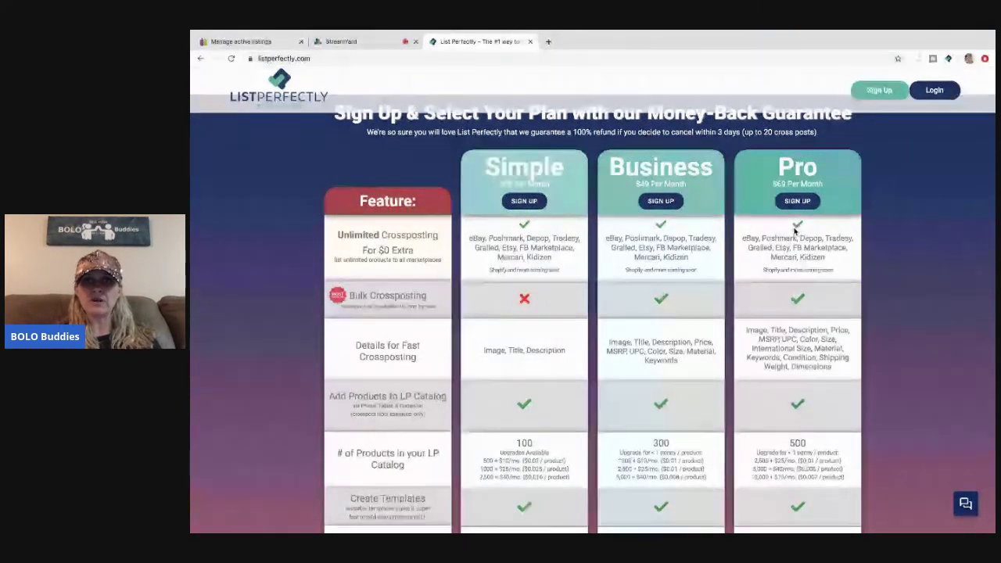
{"action": "scroll", "coordinate": [796, 227], "scroll_direction": "up", "scroll_amount": 1}
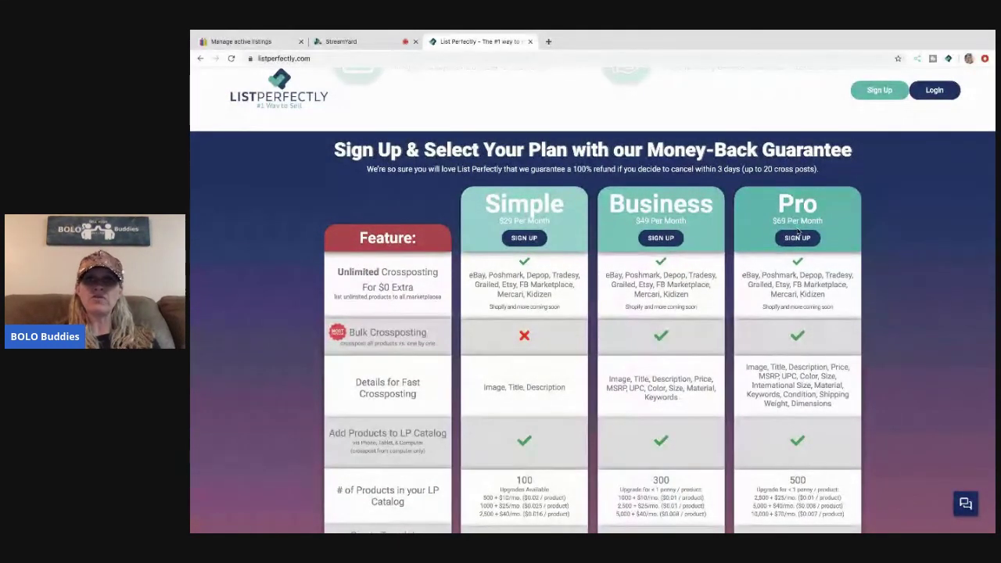
{"action": "scroll", "coordinate": [797, 230], "scroll_direction": "up", "scroll_amount": 1}
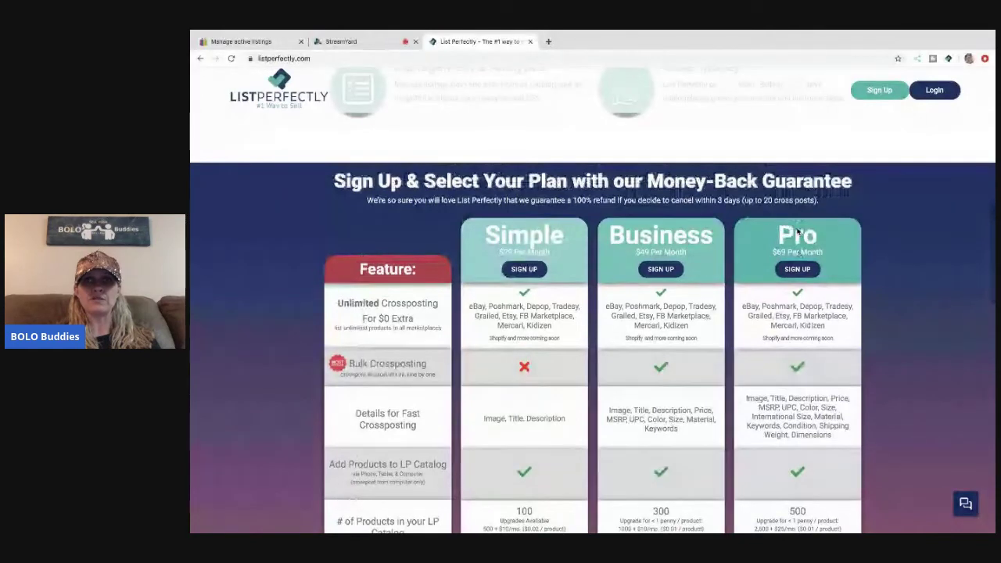
{"action": "scroll", "coordinate": [796, 231], "scroll_direction": "up", "scroll_amount": 2}
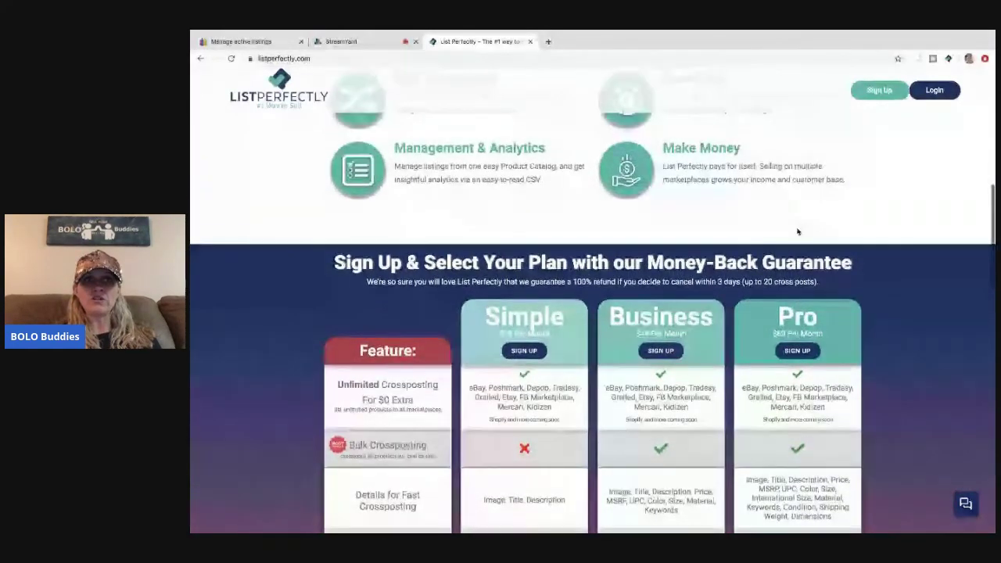
{"action": "scroll", "coordinate": [799, 231], "scroll_direction": "up", "scroll_amount": 5}
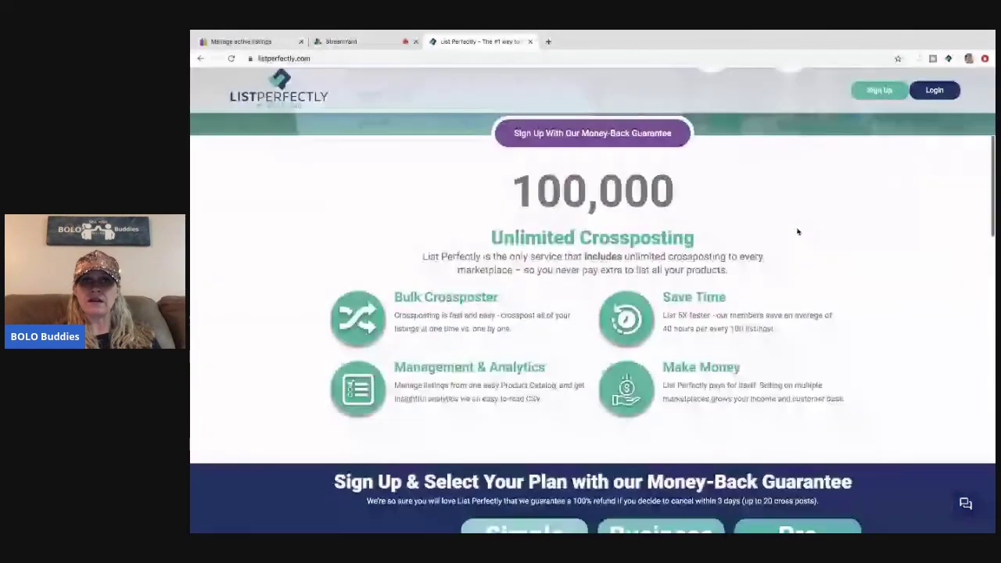
{"action": "scroll", "coordinate": [798, 231], "scroll_direction": "up", "scroll_amount": 7}
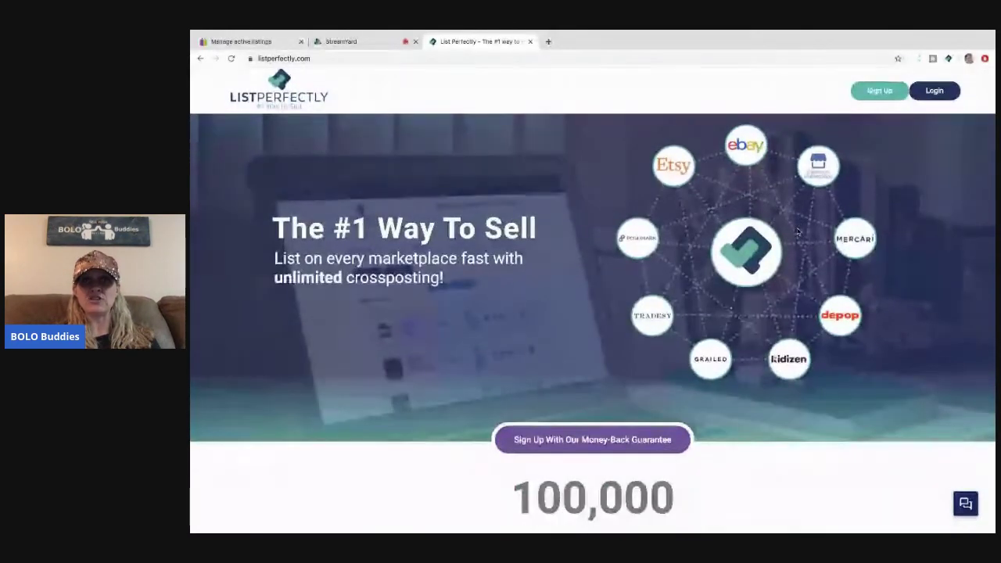
- Remove the List Perfectly extension from Chrome, then log in to the List Perfectly web app
{"action": "right_click", "coordinate": [949, 60]}
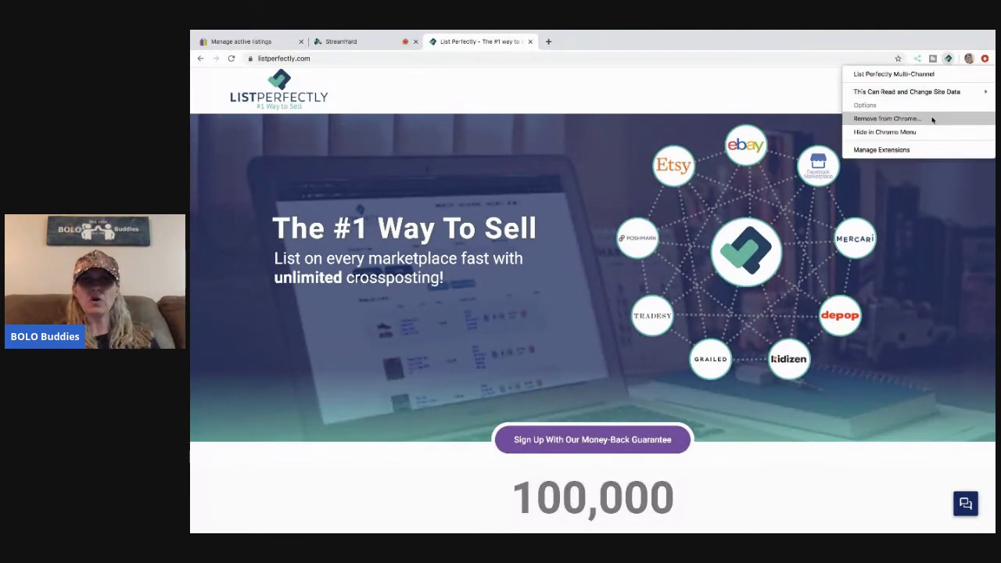
{"action": "left_click", "coordinate": [933, 119]}
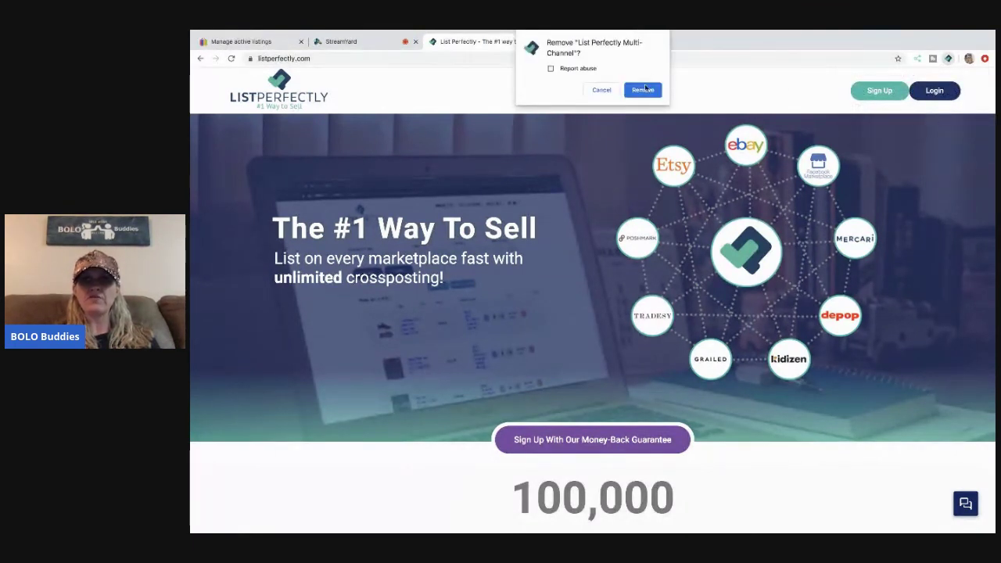
{"action": "left_click", "coordinate": [643, 90]}
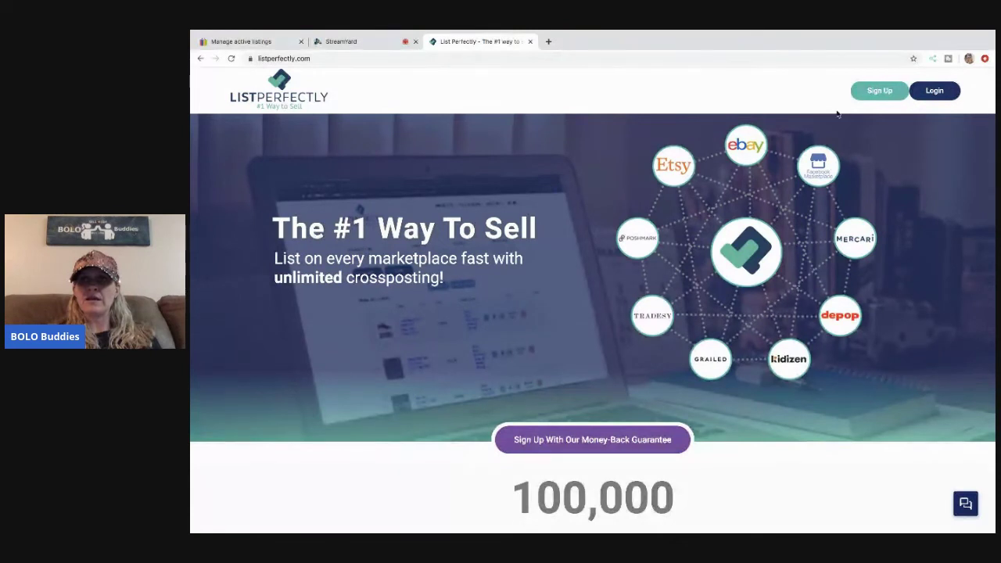
{"action": "left_click", "coordinate": [928, 92]}
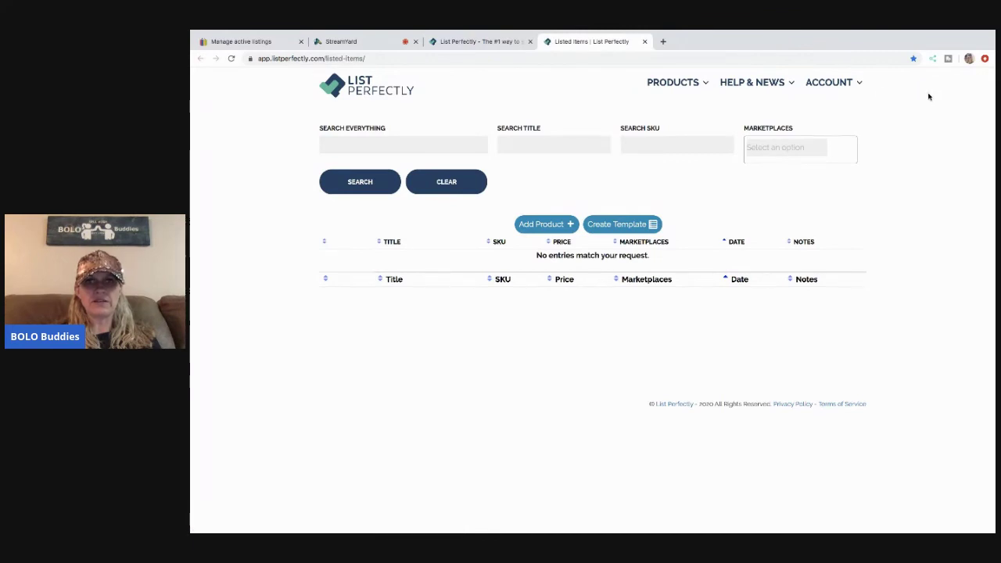
{"action": "mouse_move", "coordinate": [782, 88]}
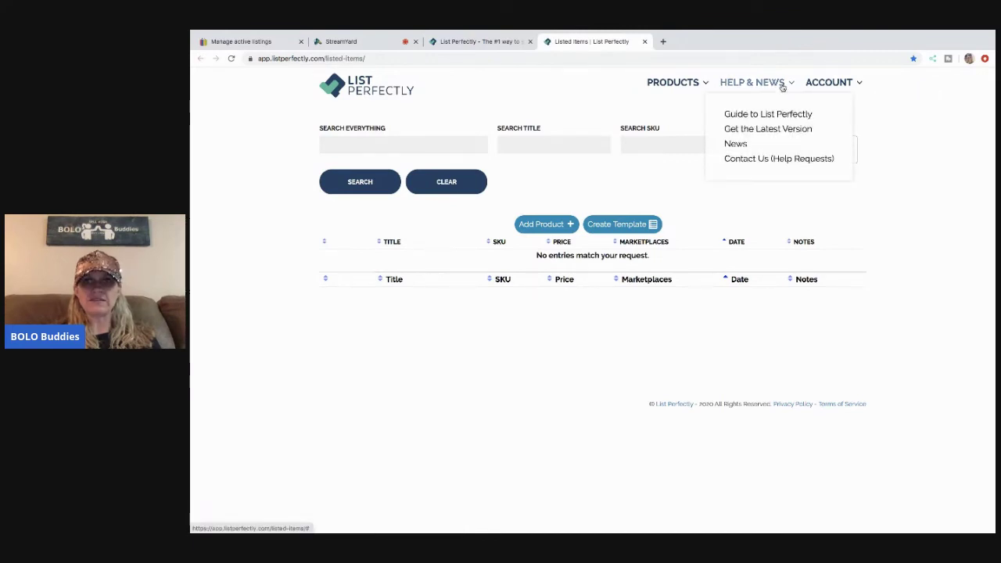
- From Get the Latest Version, download extension 0.12.1.8 and start adding it to Chrome
{"action": "left_click", "coordinate": [755, 129]}
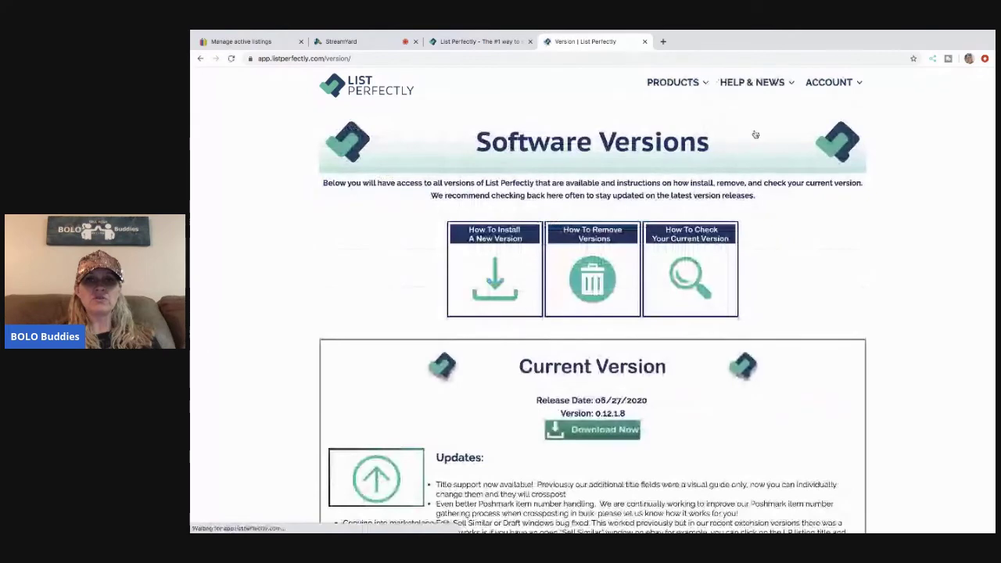
{"action": "scroll", "coordinate": [693, 264], "scroll_direction": "down", "scroll_amount": 2}
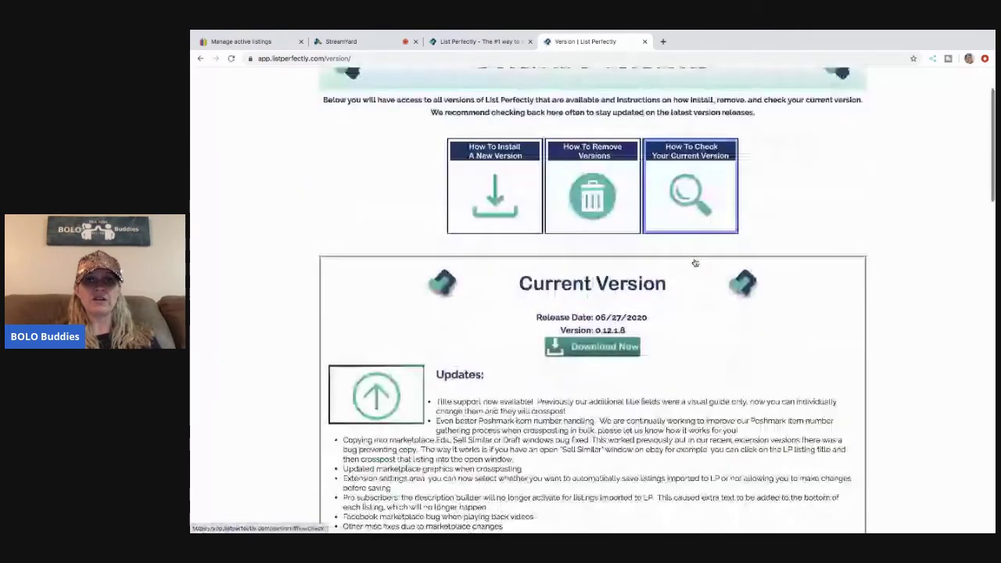
{"action": "left_click", "coordinate": [605, 290]}
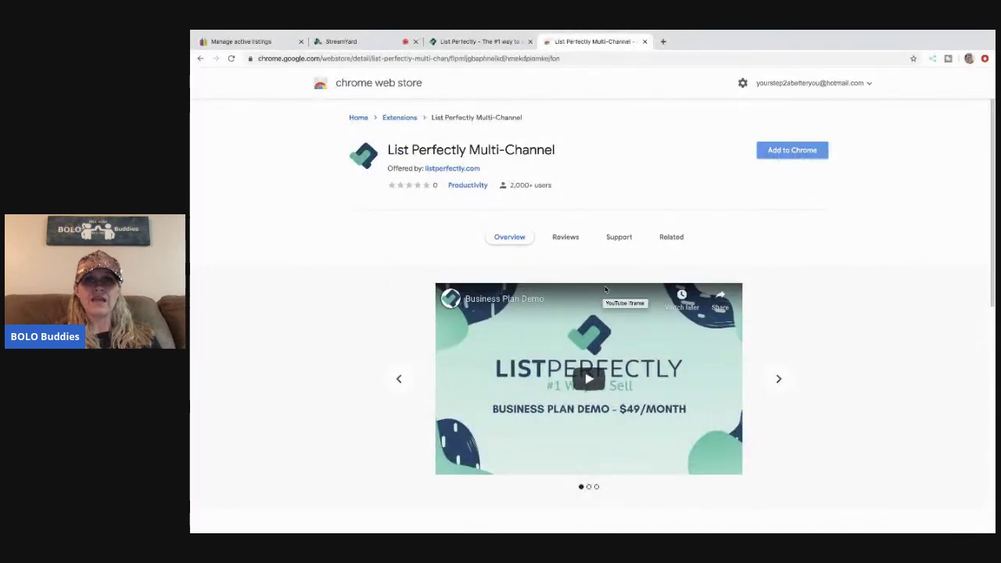
{"action": "left_click", "coordinate": [792, 150]}
- Confirm installing the extension, then return to the eBay active listings tab
{"action": "left_click", "coordinate": [671, 131]}
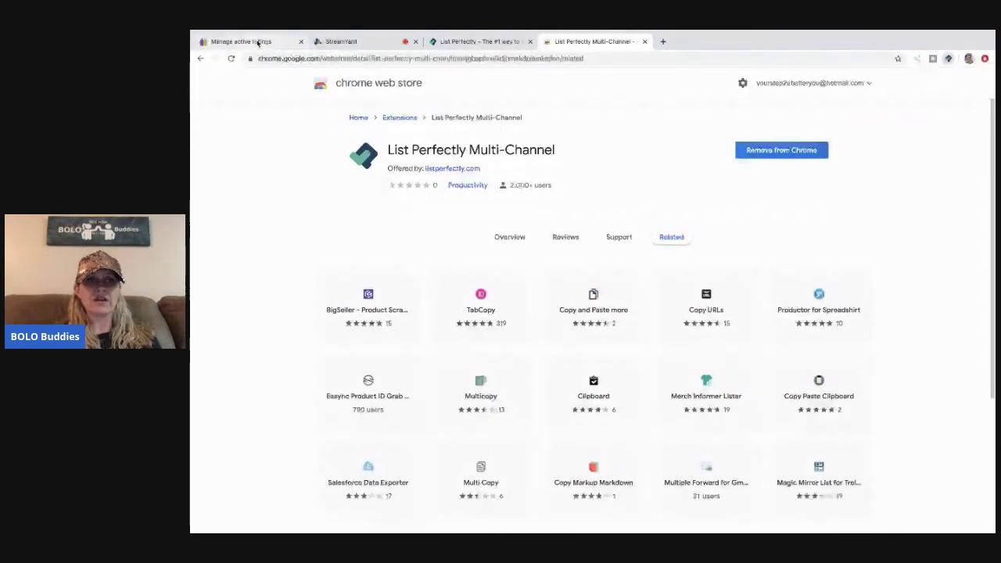
{"action": "left_click", "coordinate": [260, 42]}
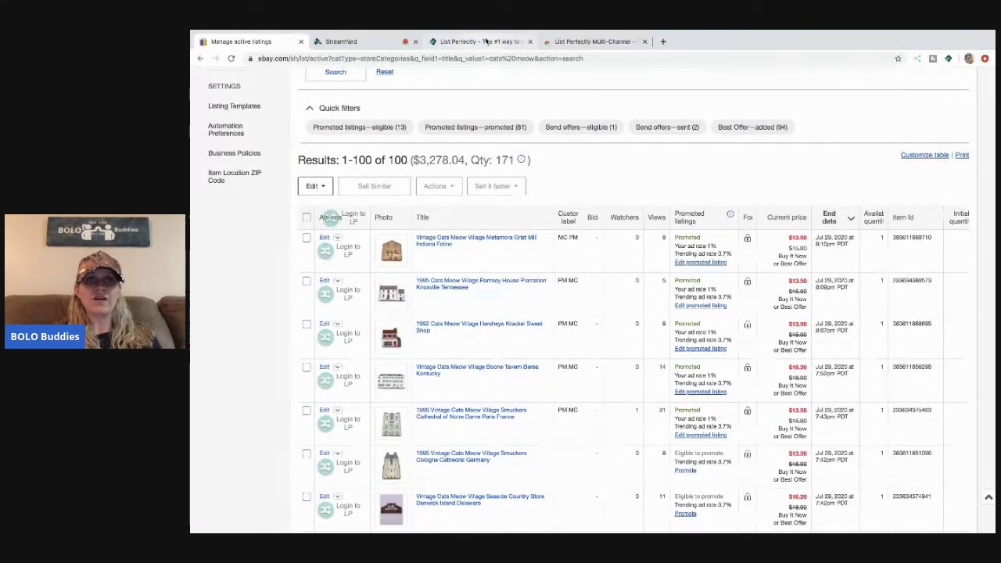
- After checking the Login to LP icons, switch back to the StreamYard studio tab
{"action": "left_click", "coordinate": [352, 44]}
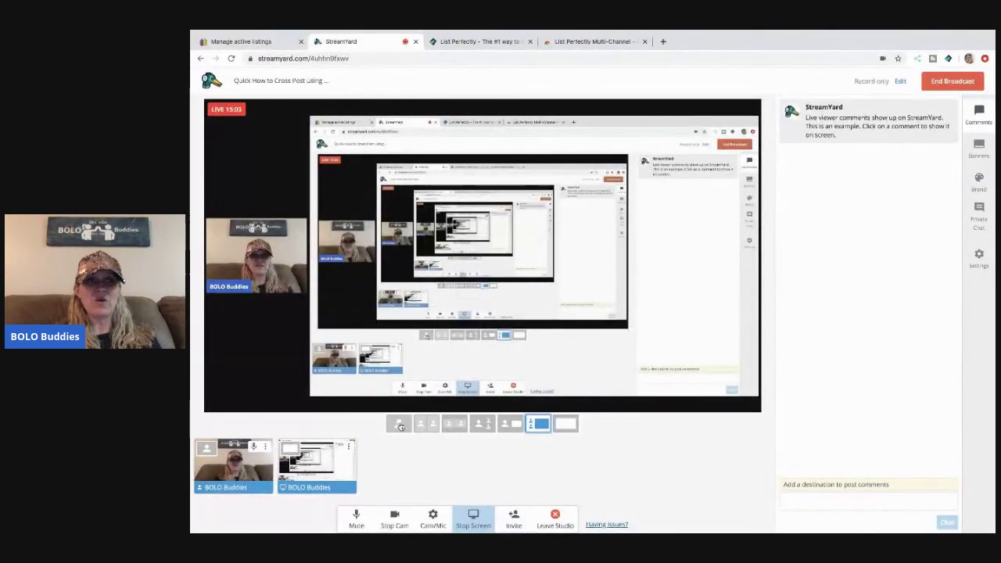